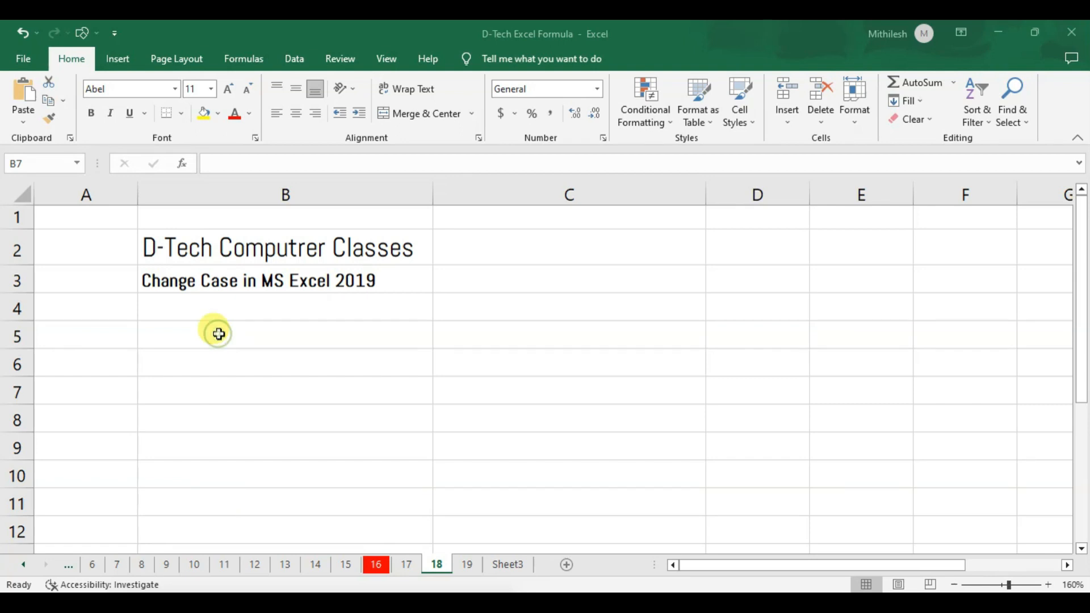
Step: Enter the labels Upper Case, Lower Case, Proper Case and Sentence Case in cells B5 to B8
{"action": "type", "text": "Upper"}
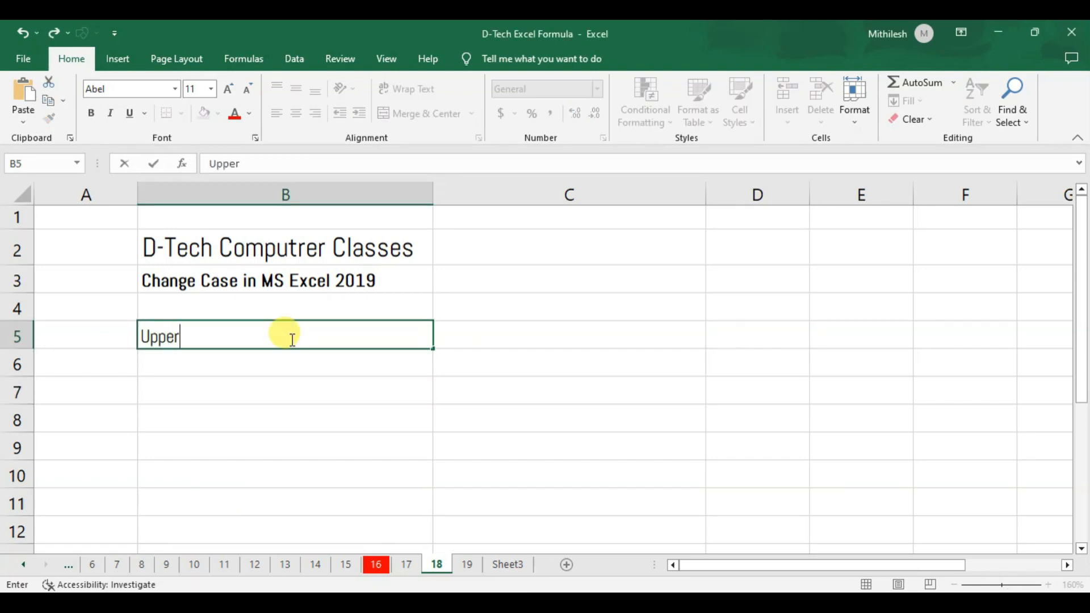
{"action": "type", "text": " Case"}
{"action": "key", "text": "ctrl+Return"}
{"action": "key", "text": "Down"}
{"action": "type", "text": "Lower Case"}
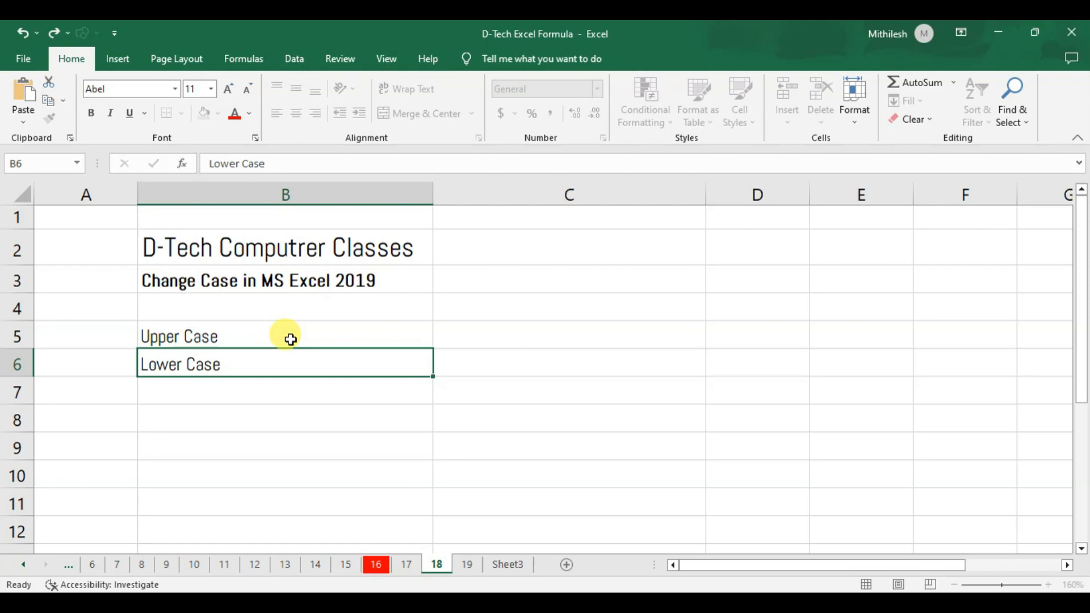
{"action": "key", "text": "Return"}
{"action": "type", "text": "Prop"}
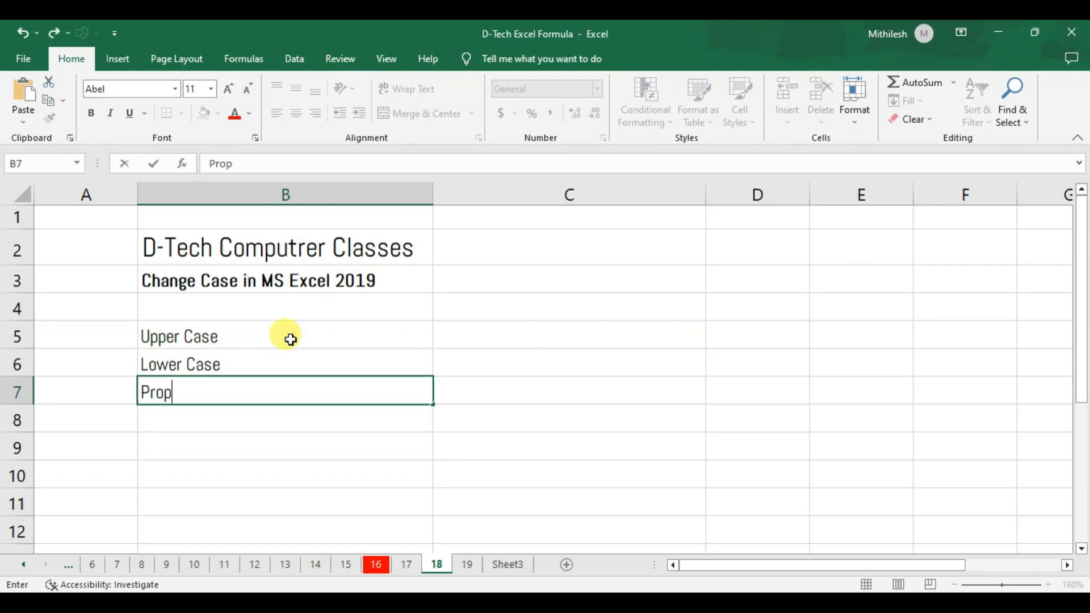
{"action": "type", "text": "er Ca se"}
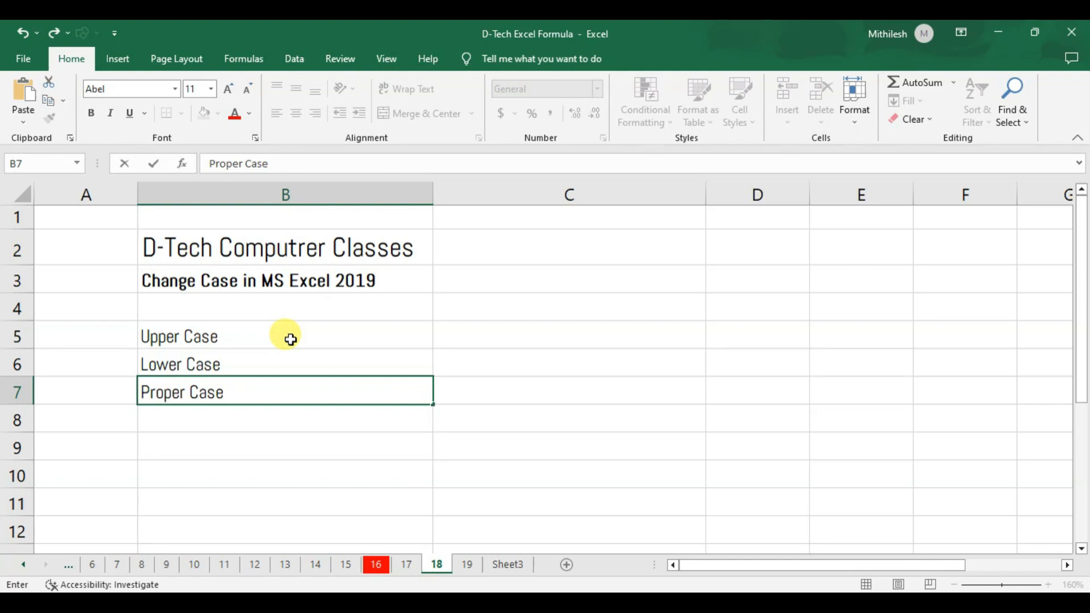
{"action": "key", "text": "Return"}
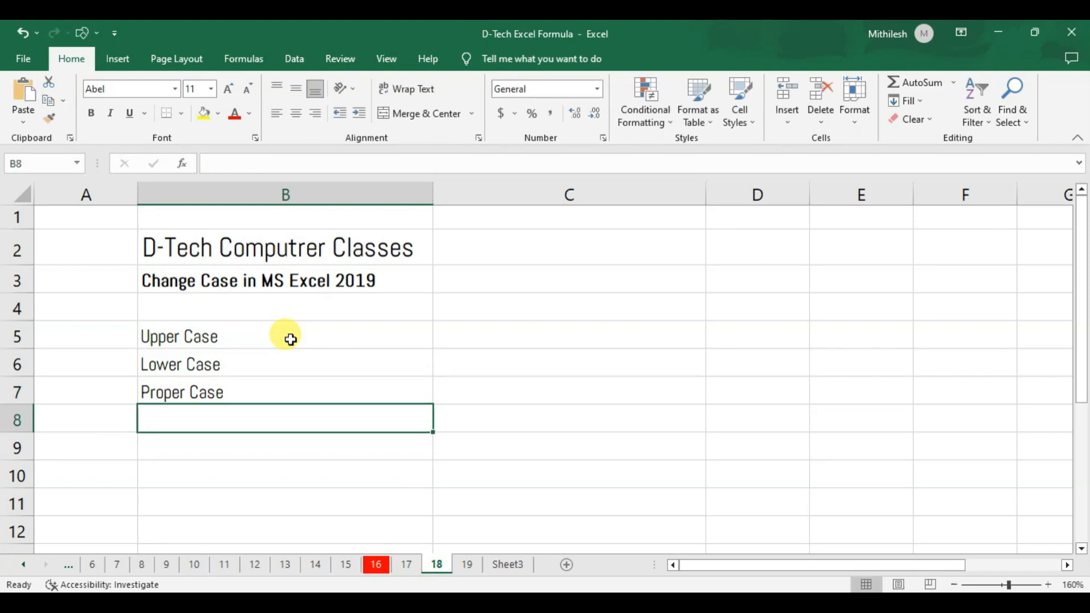
{"action": "type", "text": "Sen"}
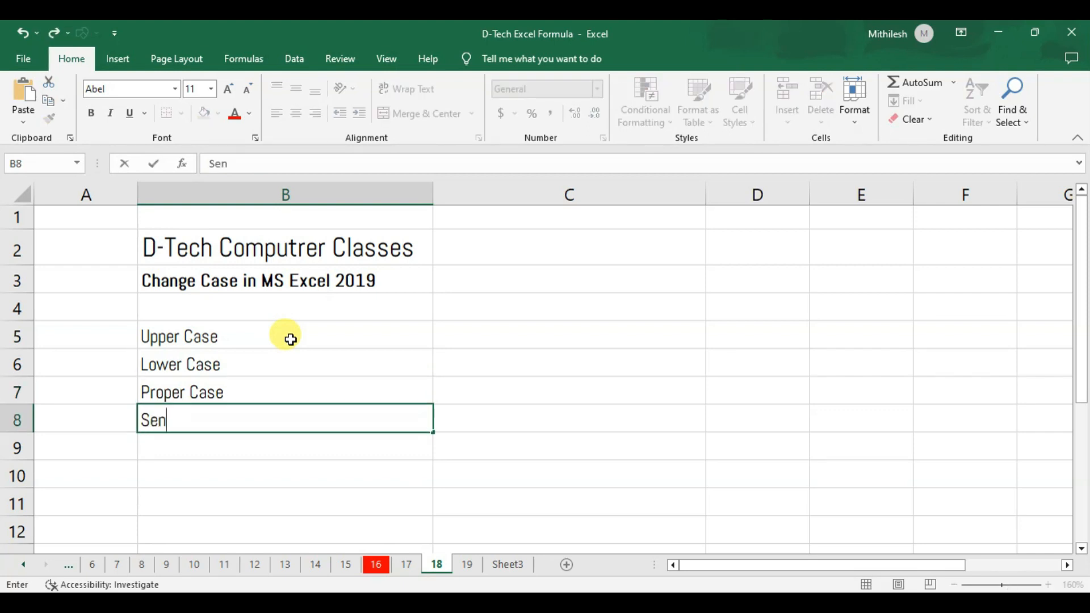
{"action": "type", "text": "tence Case"}
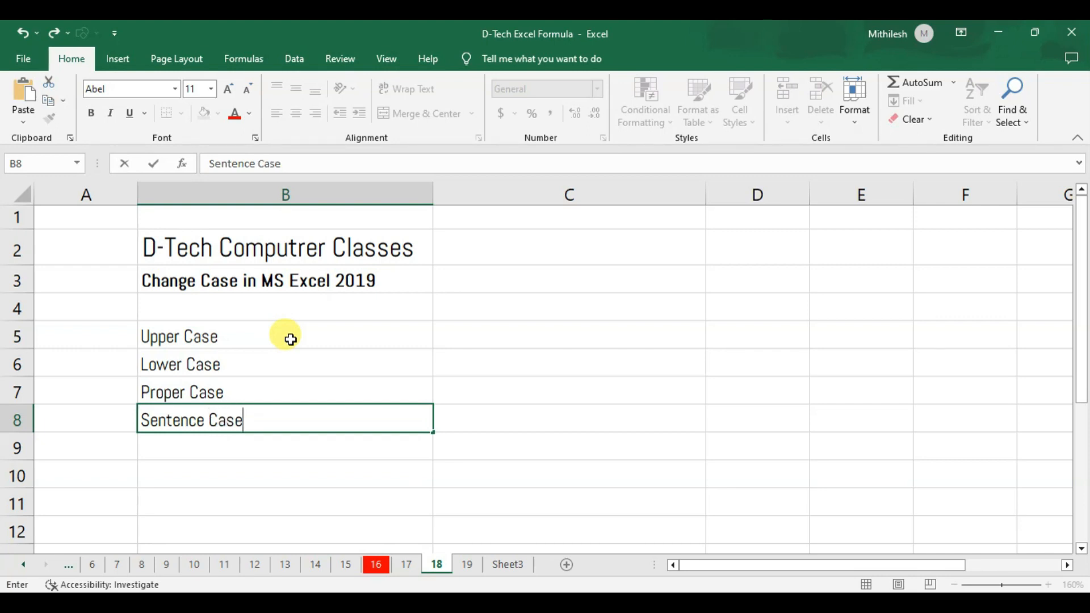
{"action": "key", "text": "Return"}
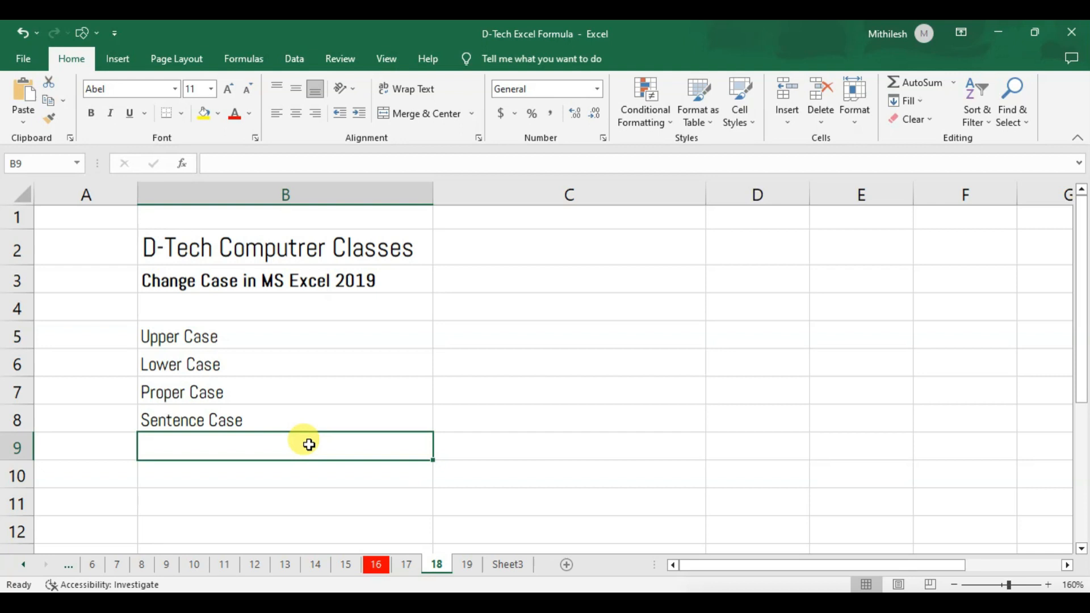
Step: Narrow column C and enter a three-part full name in cell C5, capitalizing the first letter of each word
{"action": "left_click_drag", "start_coordinate": [702, 197], "coordinate": [613, 218]}
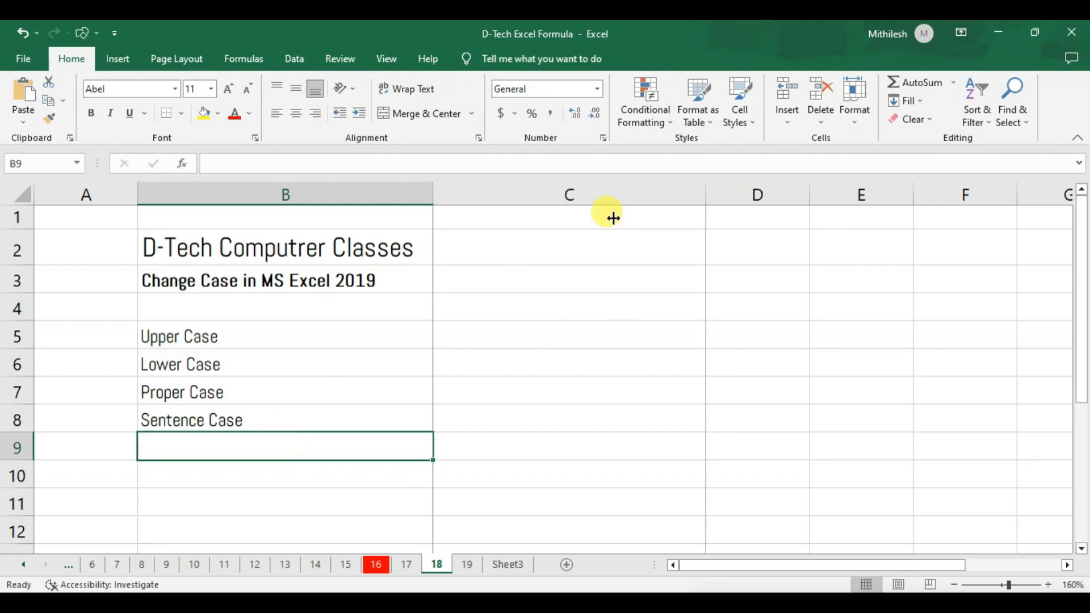
{"action": "left_click", "coordinate": [517, 336]}
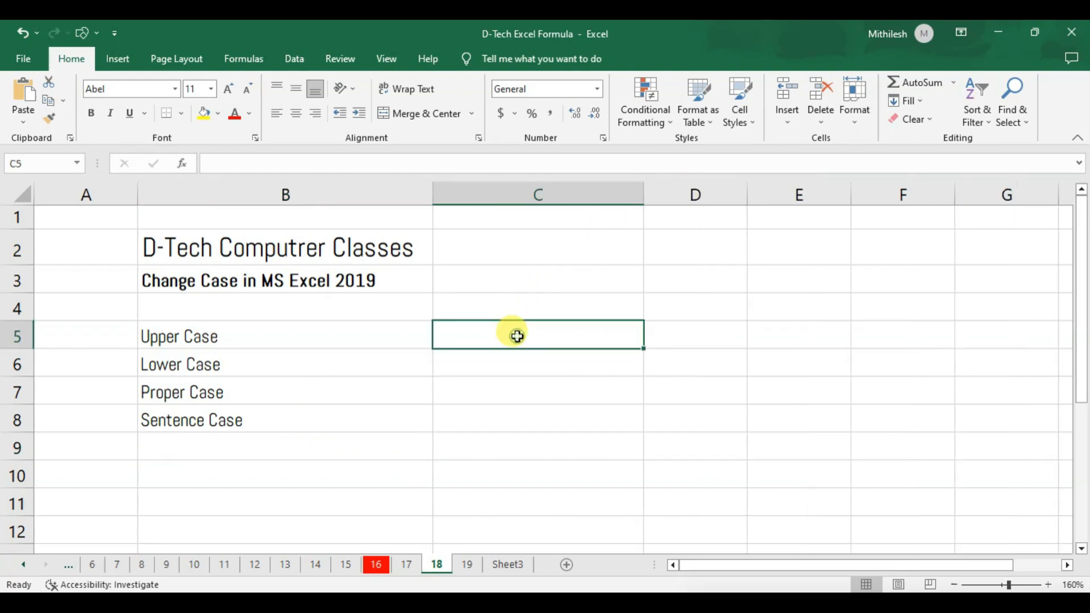
{"action": "type", "text": "Dilip"}
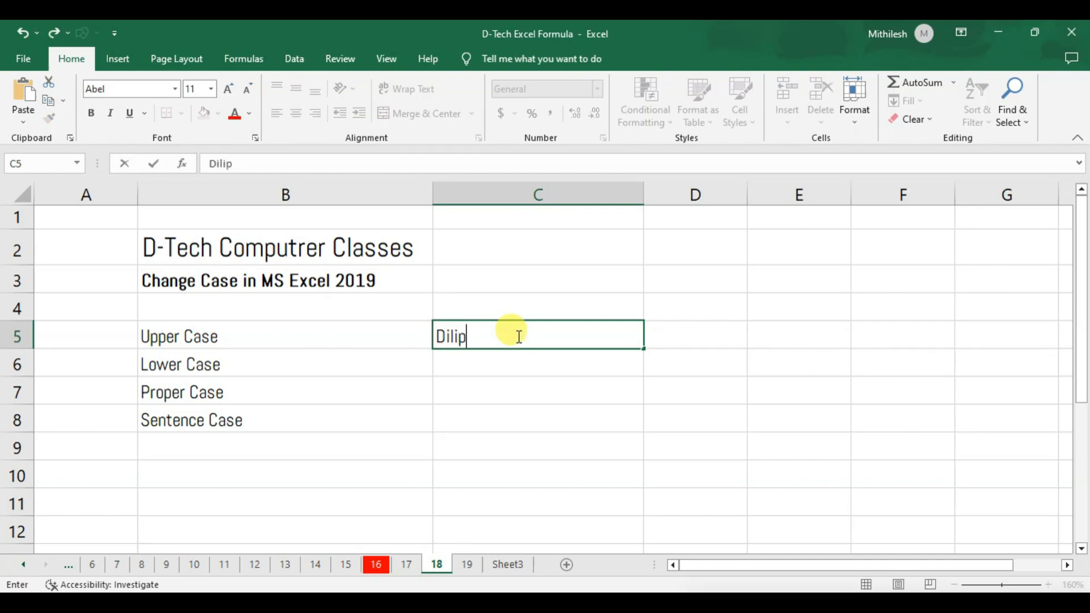
{"action": "type", "text": " Kumar Sharma"}
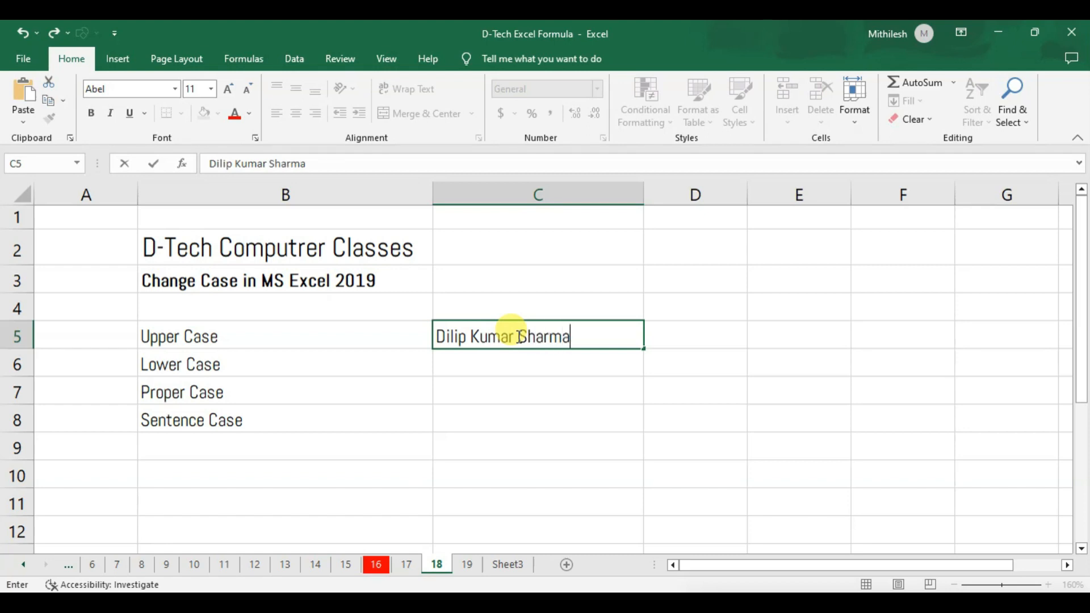
{"action": "key", "text": "Tab"}
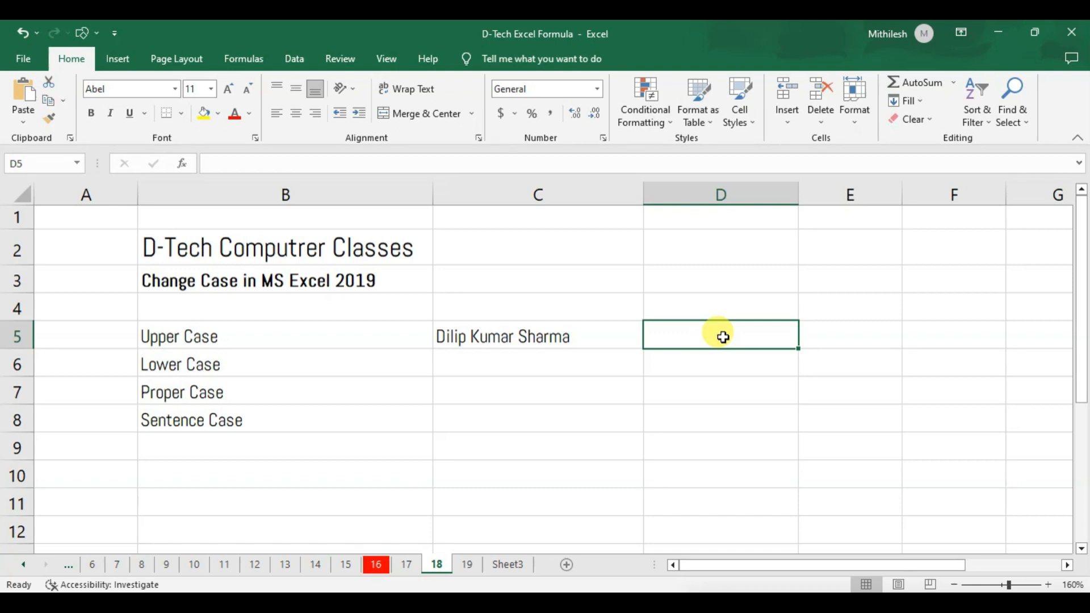
Step: Convert the name to uppercase in cell D5 with =UPPER(C5), and widen column D slightly to fit it
{"action": "type", "text": "="}
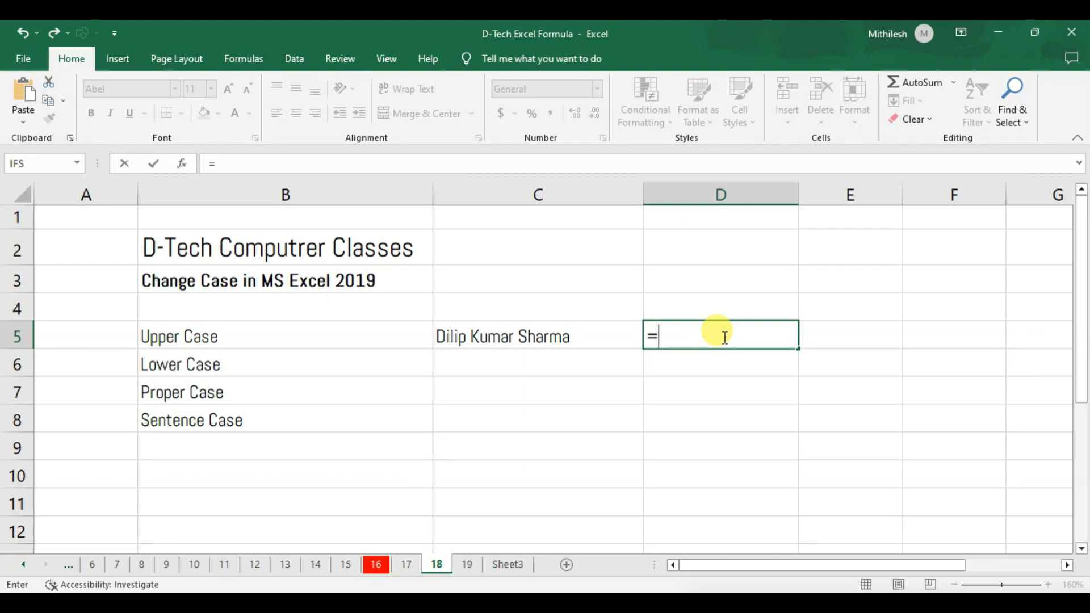
{"action": "type", "text": "upper"}
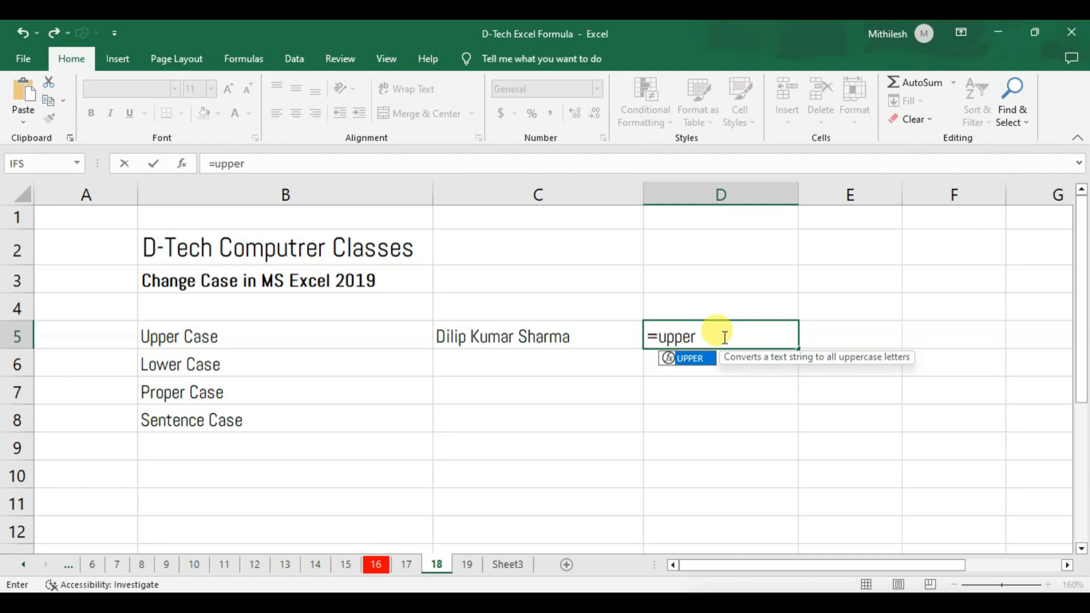
{"action": "double_click", "coordinate": [690, 359]}
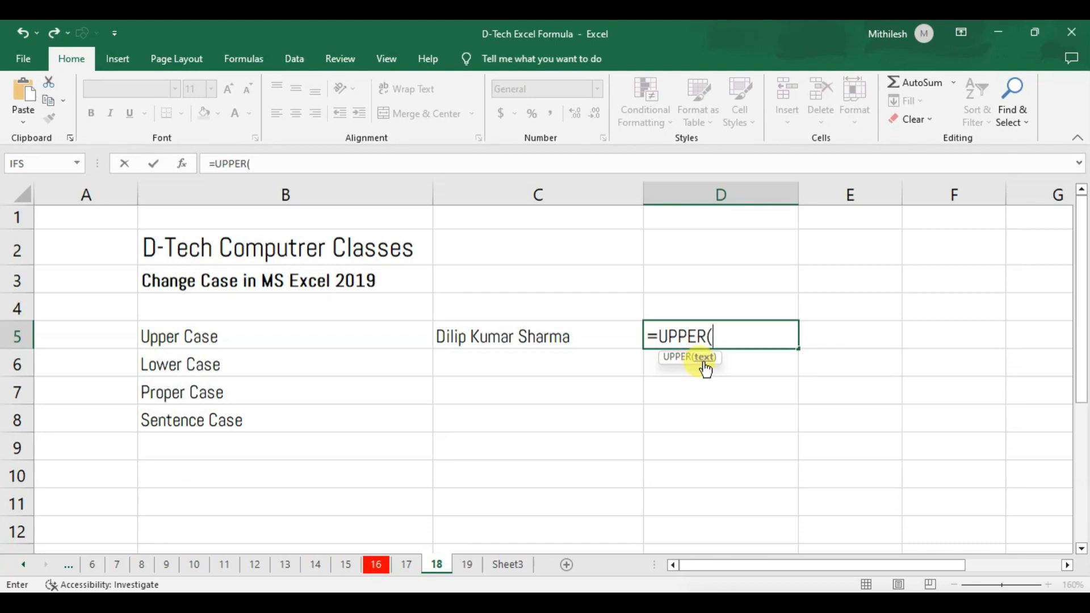
{"action": "left_click", "coordinate": [514, 339]}
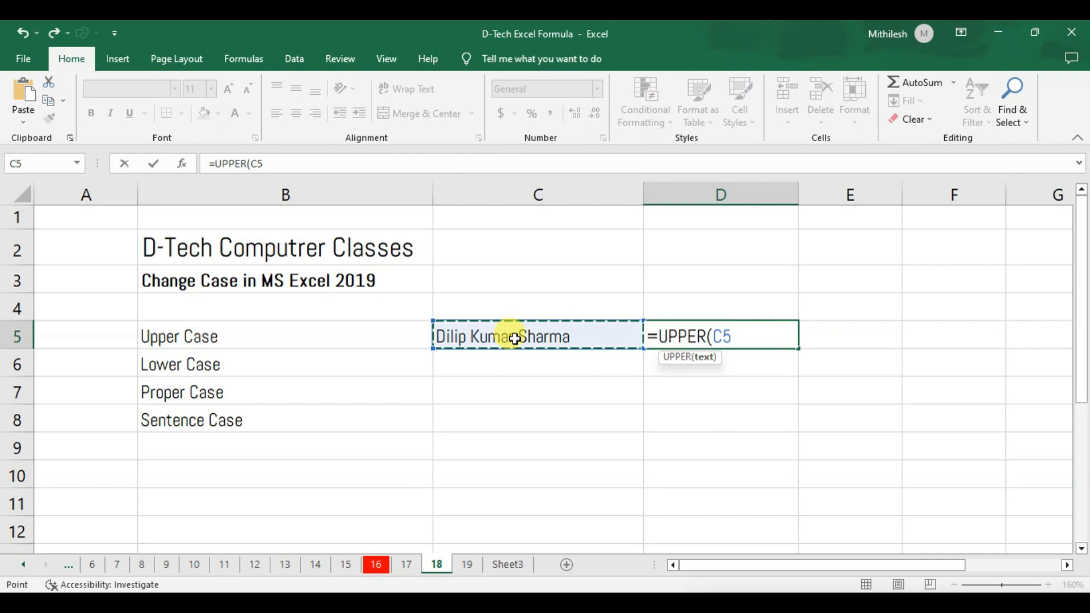
{"action": "type", "text": ")"}
{"action": "key", "text": "Return"}
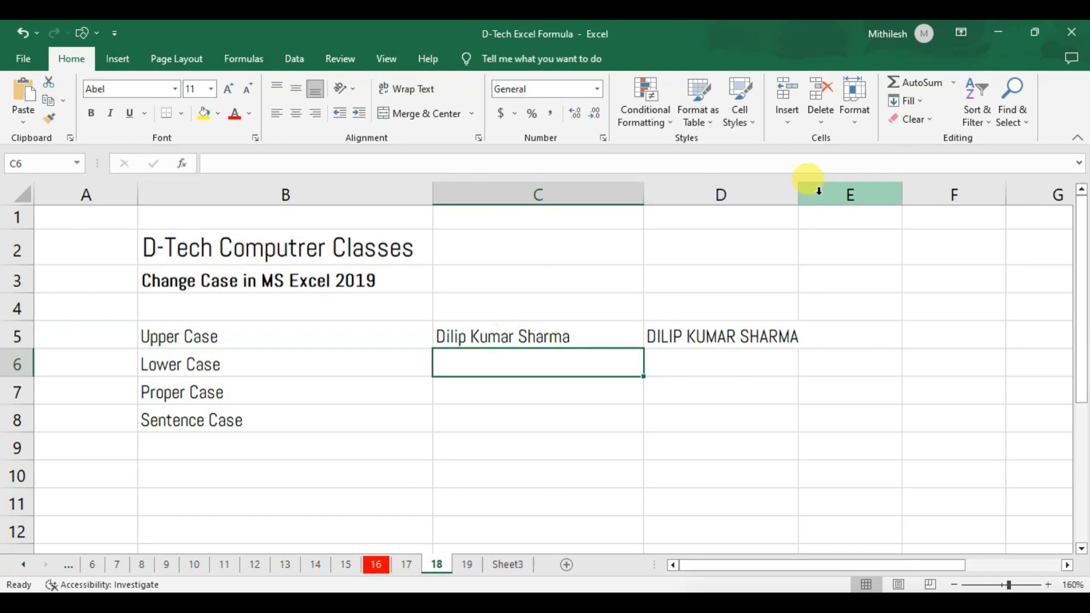
{"action": "left_click_drag", "start_coordinate": [799, 192], "coordinate": [815, 195]}
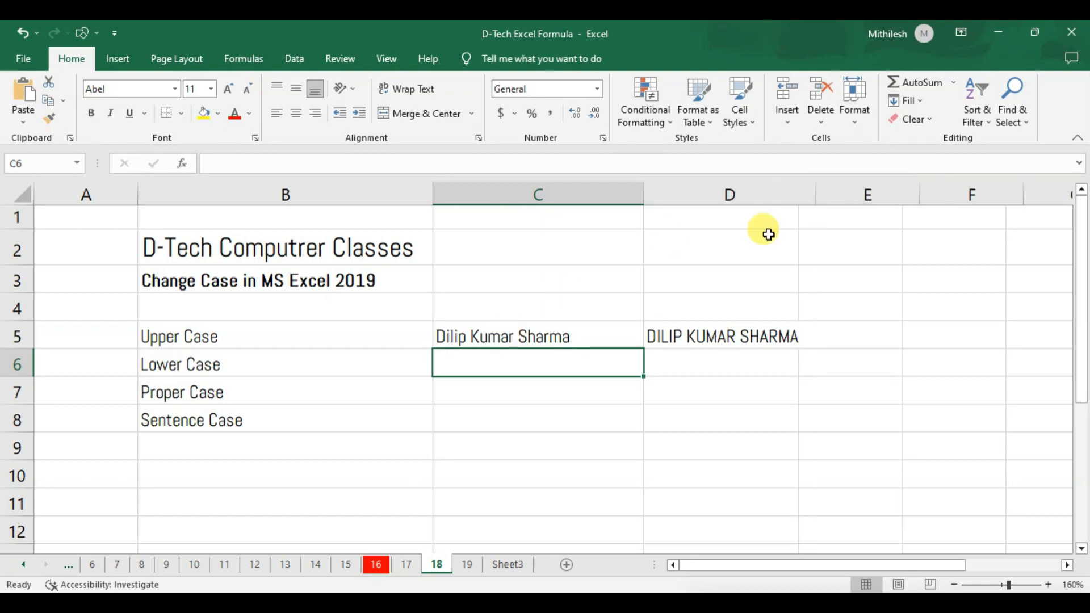
{"action": "left_click", "coordinate": [537, 339]}
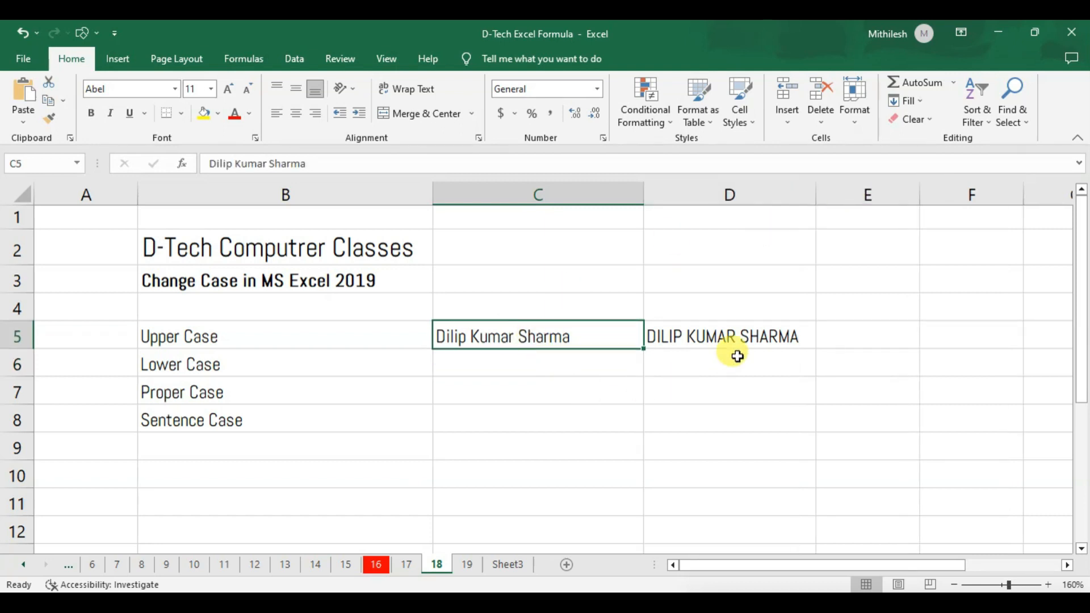
{"action": "left_click", "coordinate": [714, 339]}
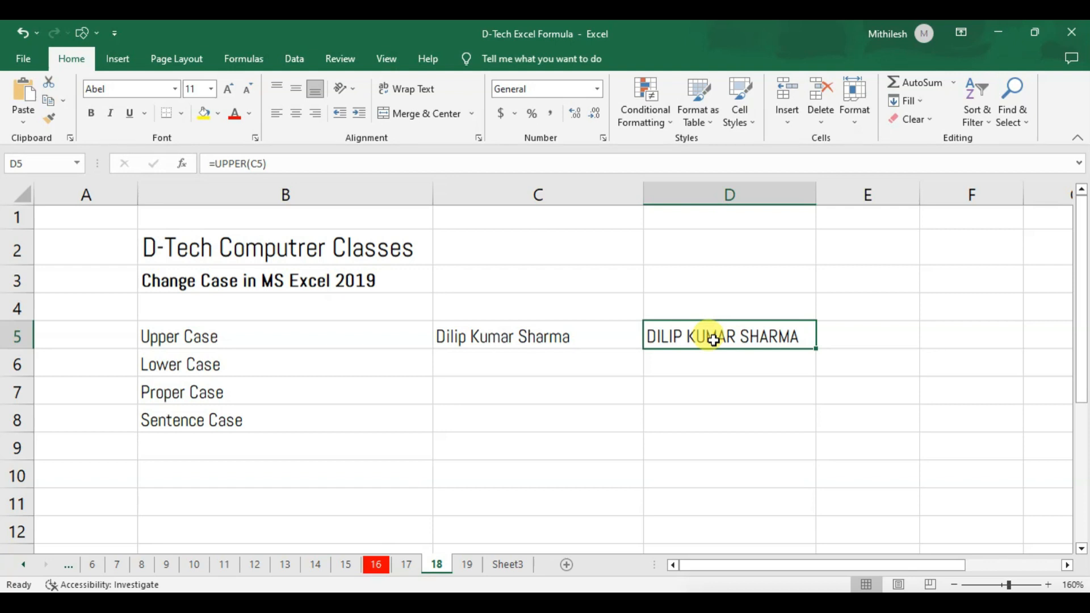
Step: Convert the name in C5 to lowercase in cell D6 with the formula =LOWER(C5)
{"action": "left_click", "coordinate": [693, 374]}
{"action": "type", "text": "="}
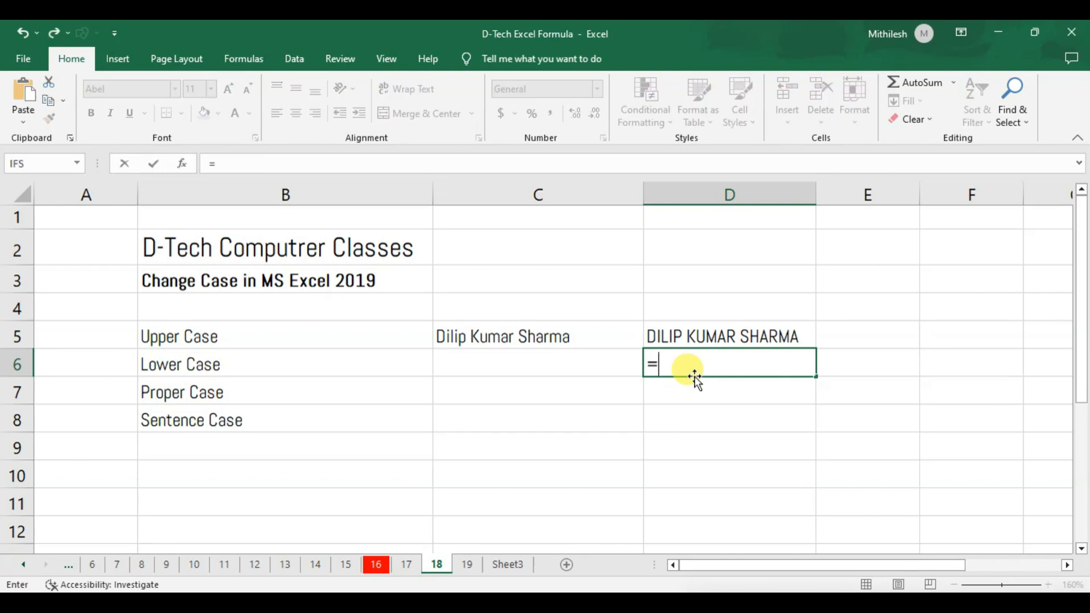
{"action": "type", "text": "low"}
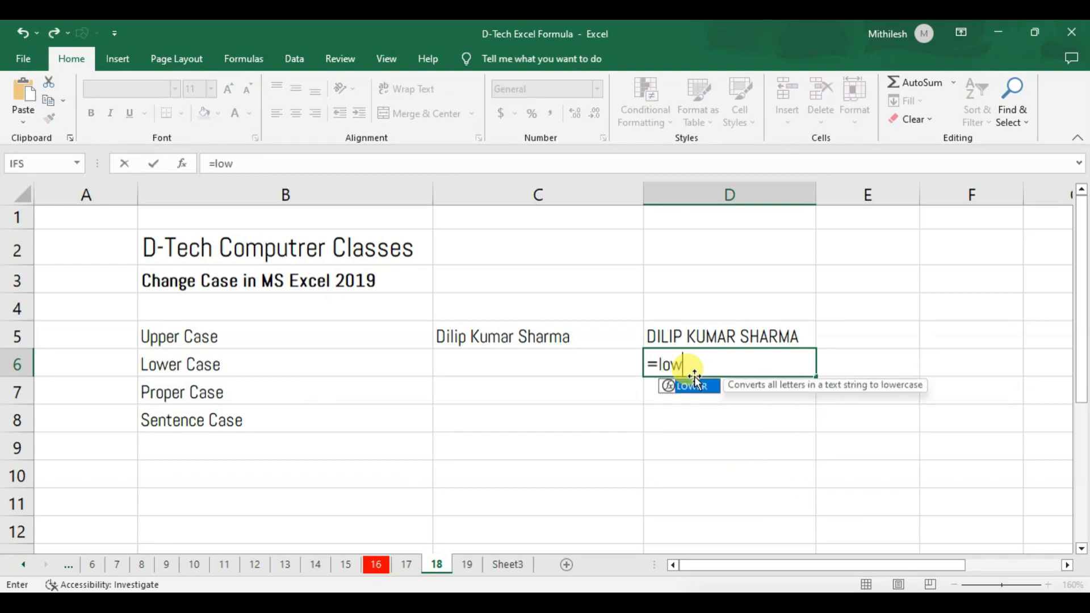
{"action": "type", "text": "er"}
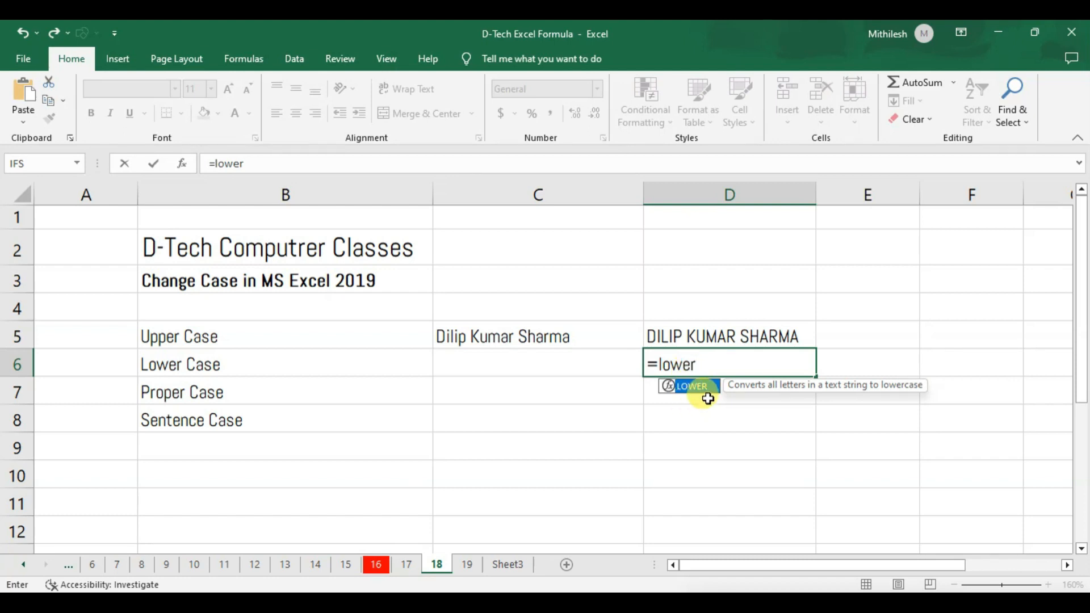
{"action": "double_click", "coordinate": [708, 399]}
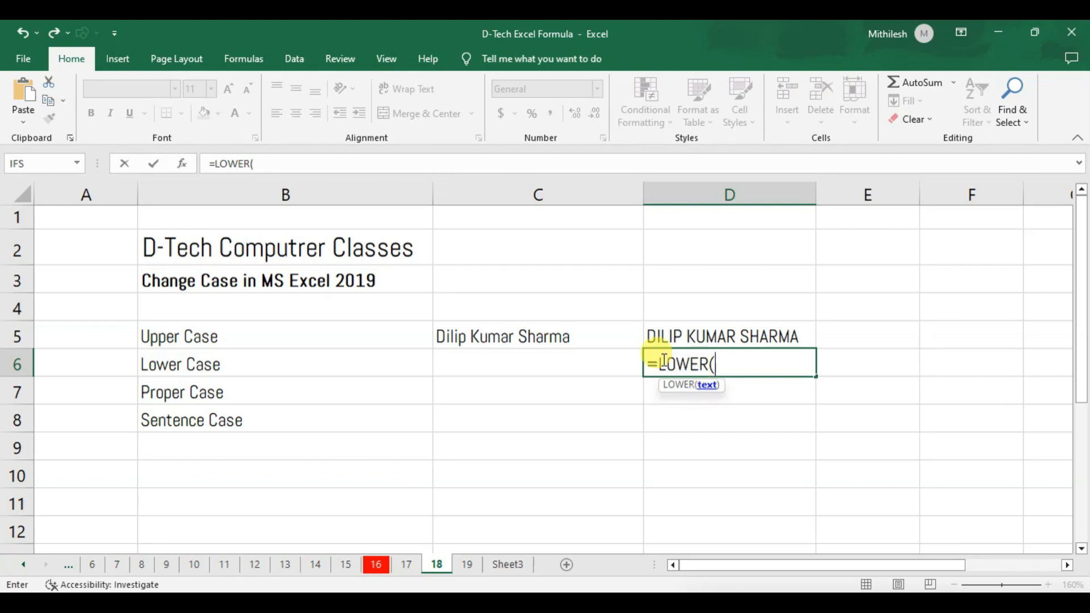
{"action": "left_click", "coordinate": [559, 338]}
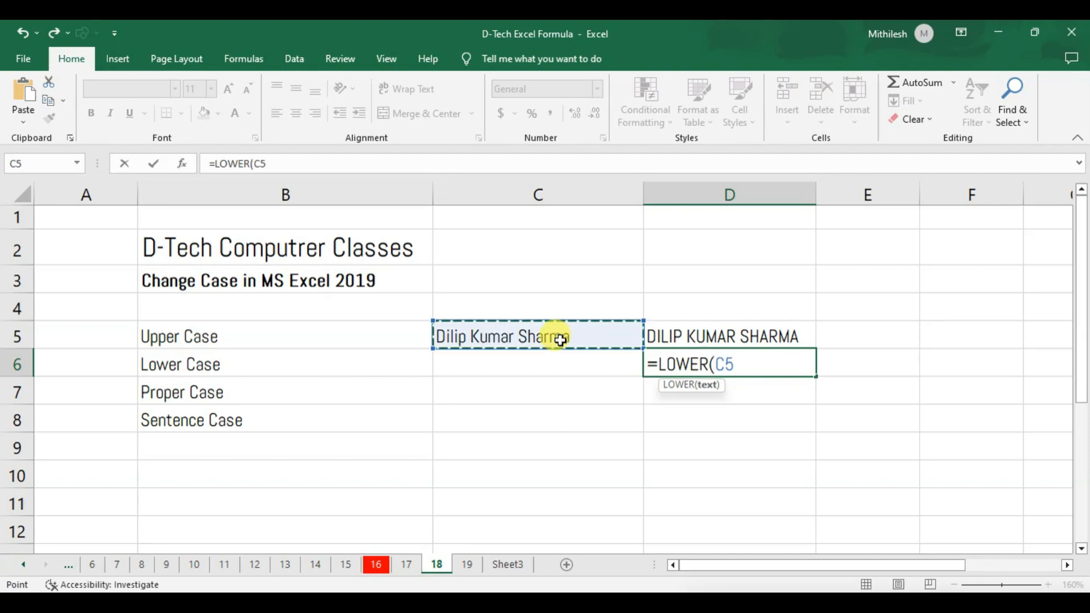
{"action": "type", "text": ")"}
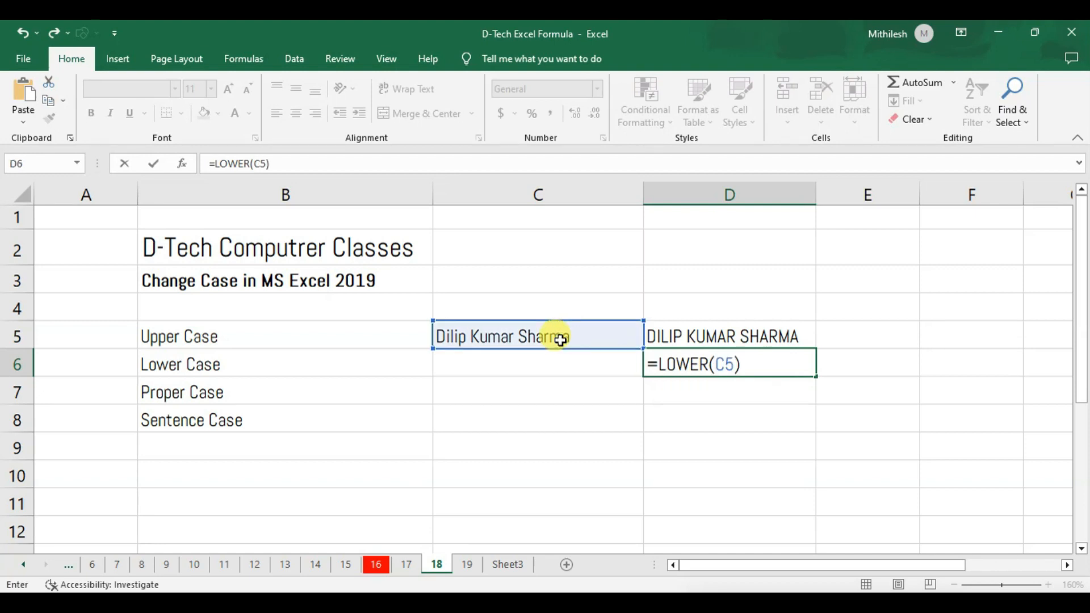
{"action": "key", "text": "Return"}
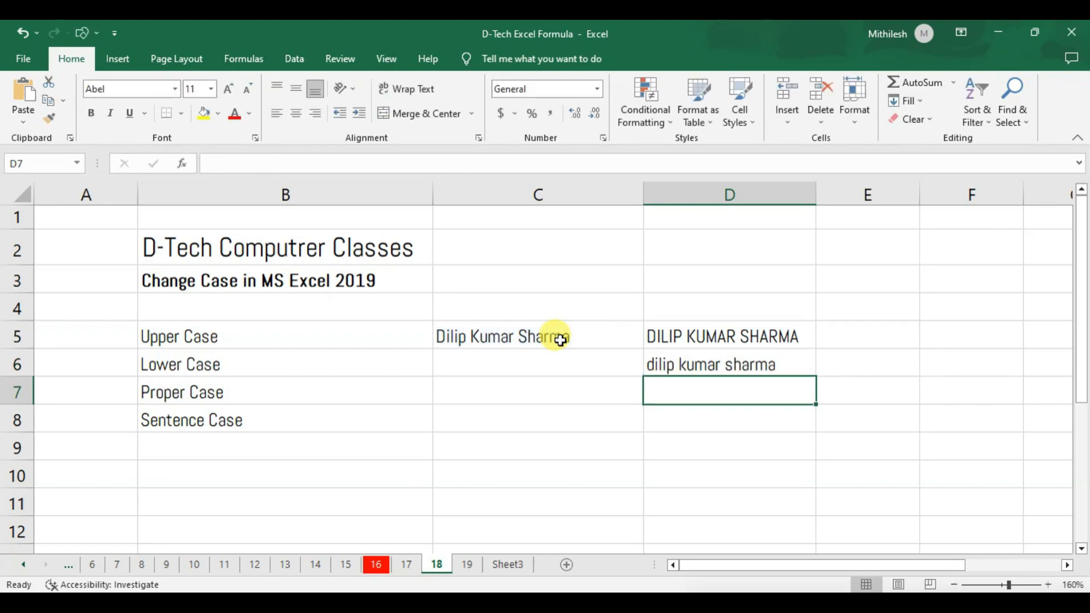
{"action": "left_click", "coordinate": [694, 367]}
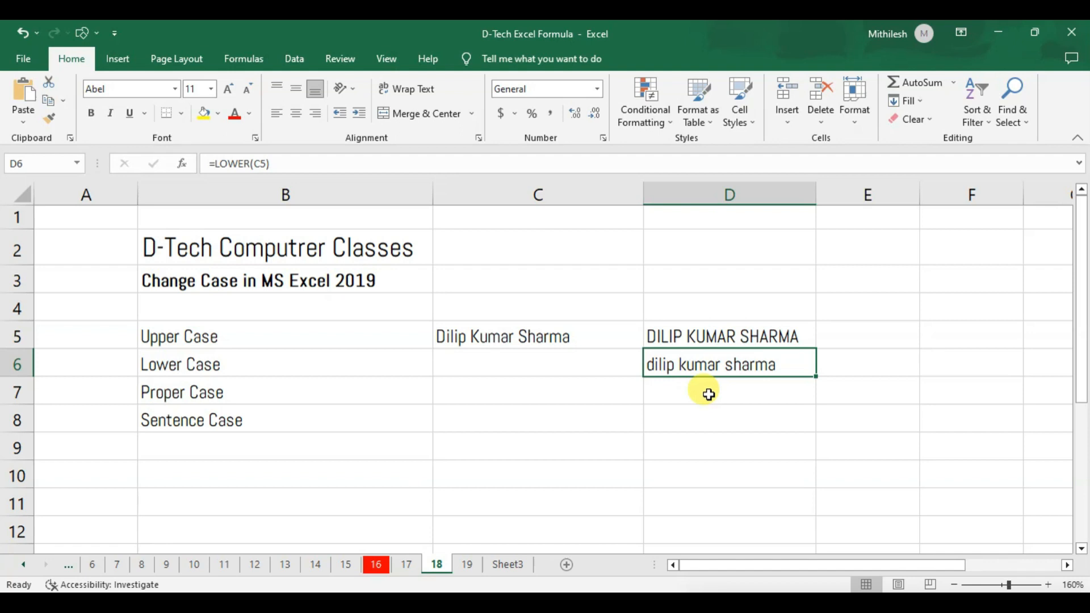
Step: Enter the same full name in cell C8 in mixed case, with first and last names lowercase and the middle name uppercase
{"action": "left_click", "coordinate": [525, 426]}
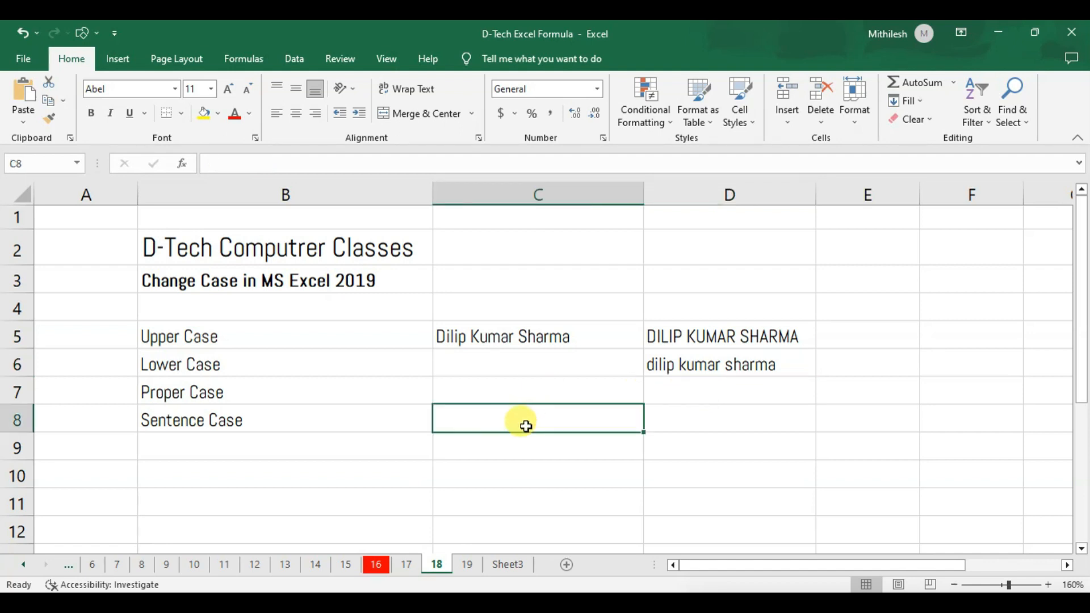
{"action": "double_click", "coordinate": [525, 426]}
{"action": "type", "text": "diol"}
{"action": "key", "text": "BackSpace"}
{"action": "key", "text": "BackSpace"}
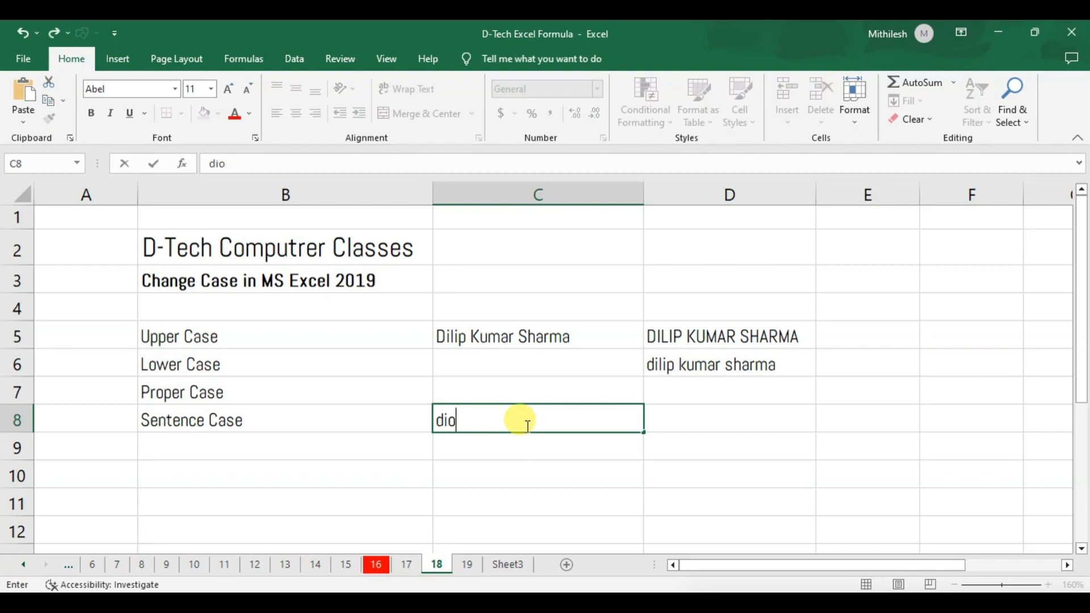
{"action": "type", "text": "lip KUMAR"}
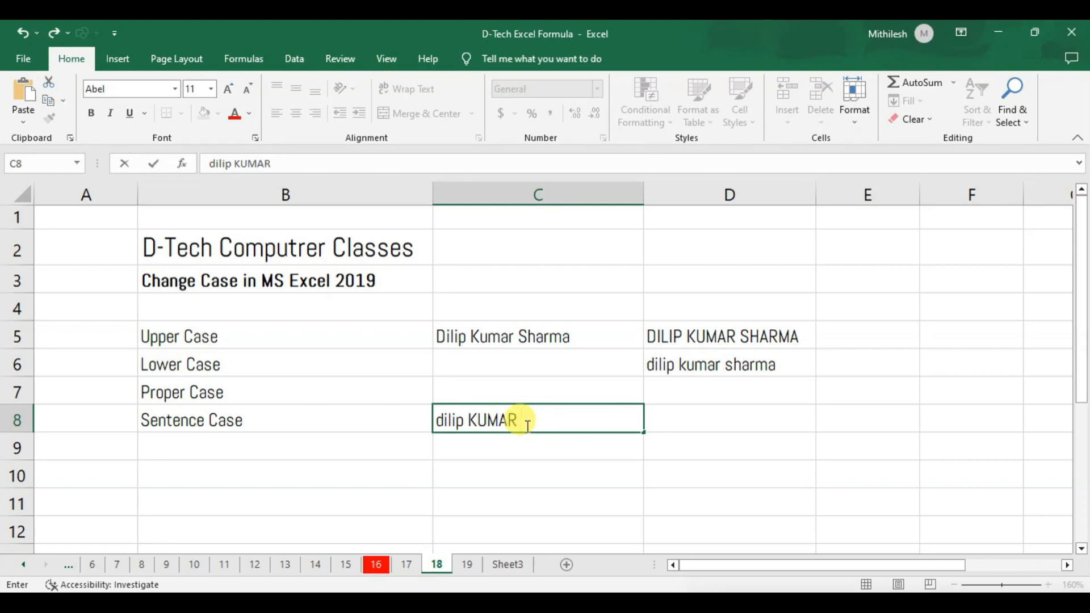
{"action": "key", "text": "Tab"}
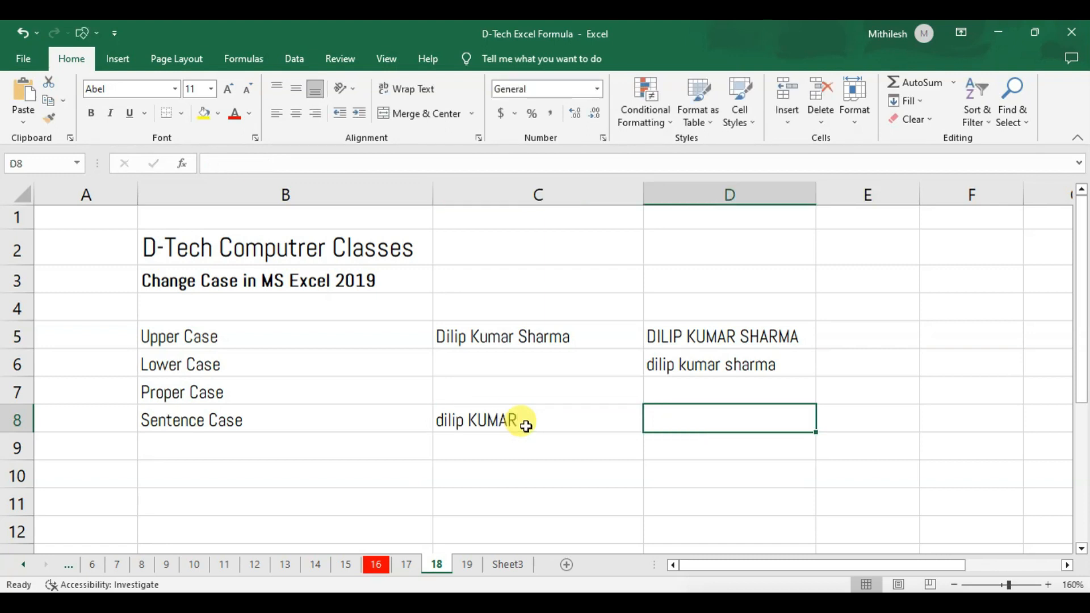
{"action": "left_click", "coordinate": [525, 426]}
{"action": "double_click", "coordinate": [525, 426]}
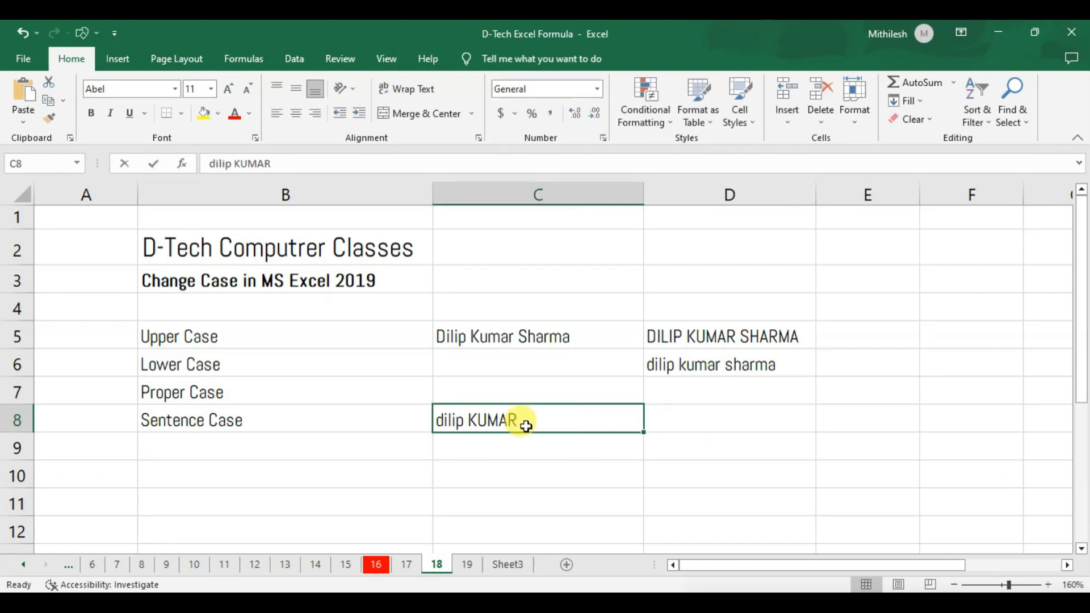
{"action": "type", "text": "S"}
{"action": "key", "text": "BackSpace"}
{"action": "type", "text": "sharma"}
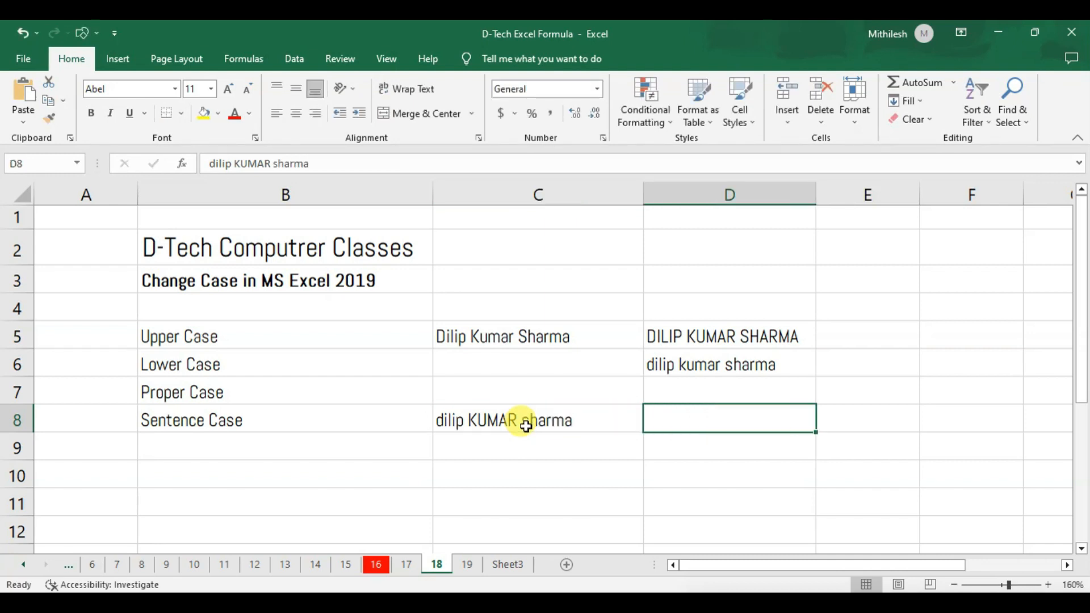
Step: Convert the mixed-case name in C8 to proper case in cell D8 with the formula =PROPER(C8)
{"action": "key", "text": "Tab"}
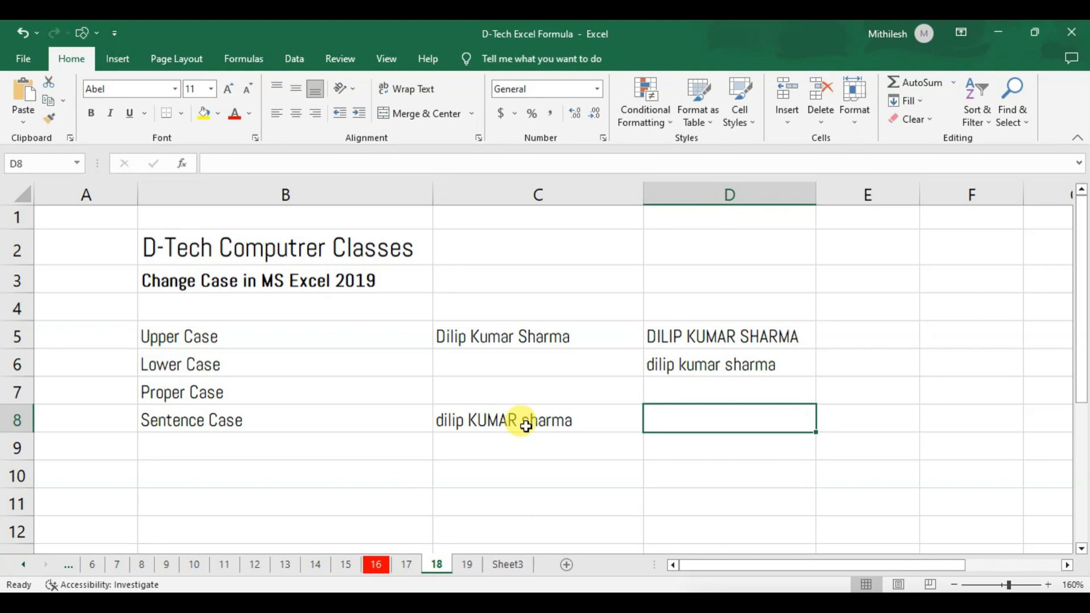
{"action": "left_click", "coordinate": [507, 420]}
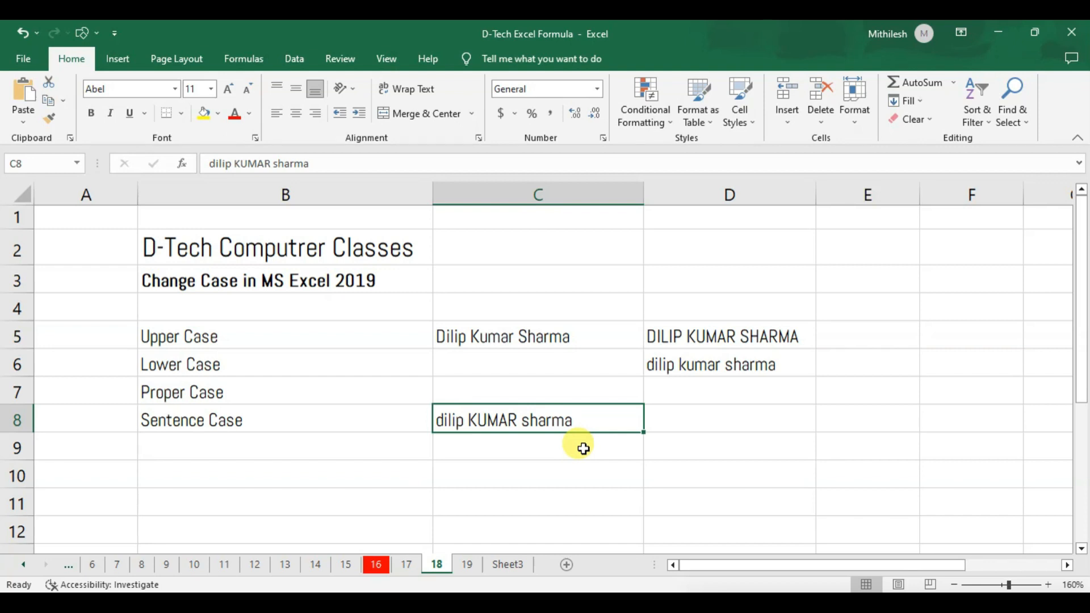
{"action": "key", "text": "Right"}
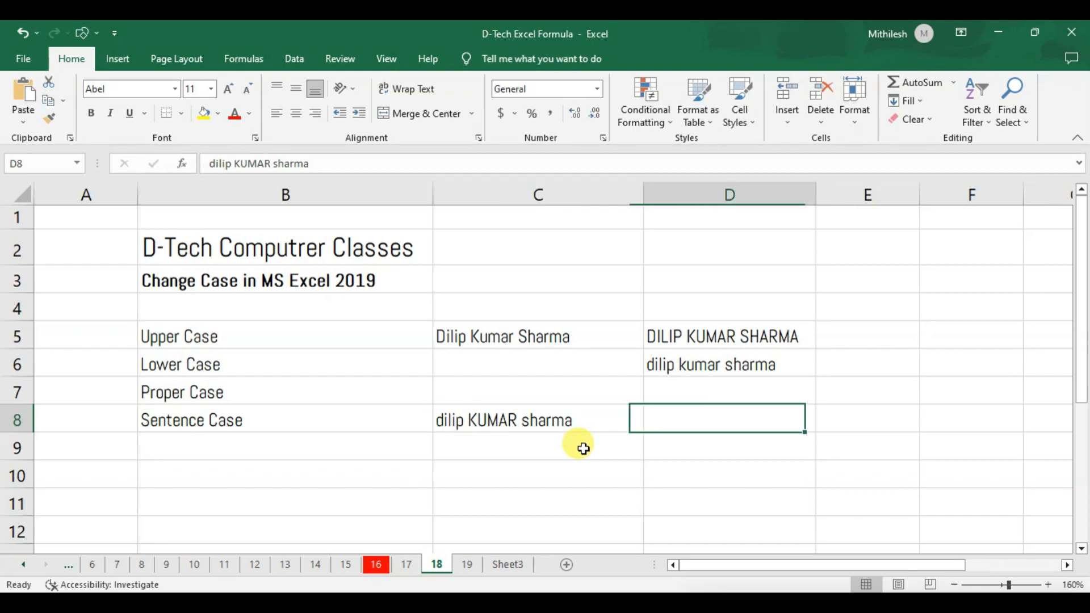
{"action": "type", "text": "="}
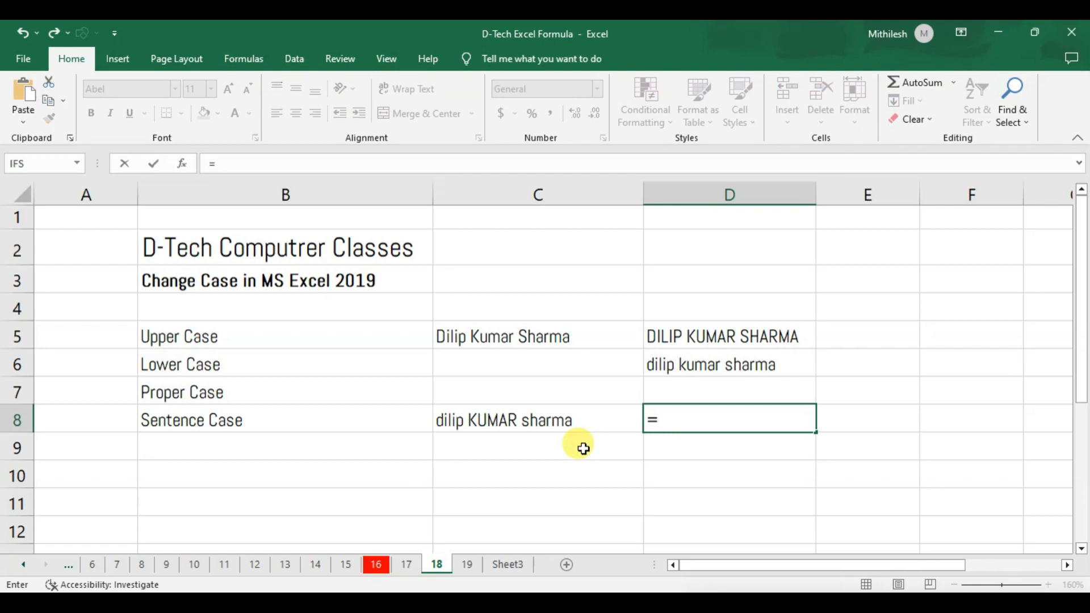
{"action": "type", "text": "proper"}
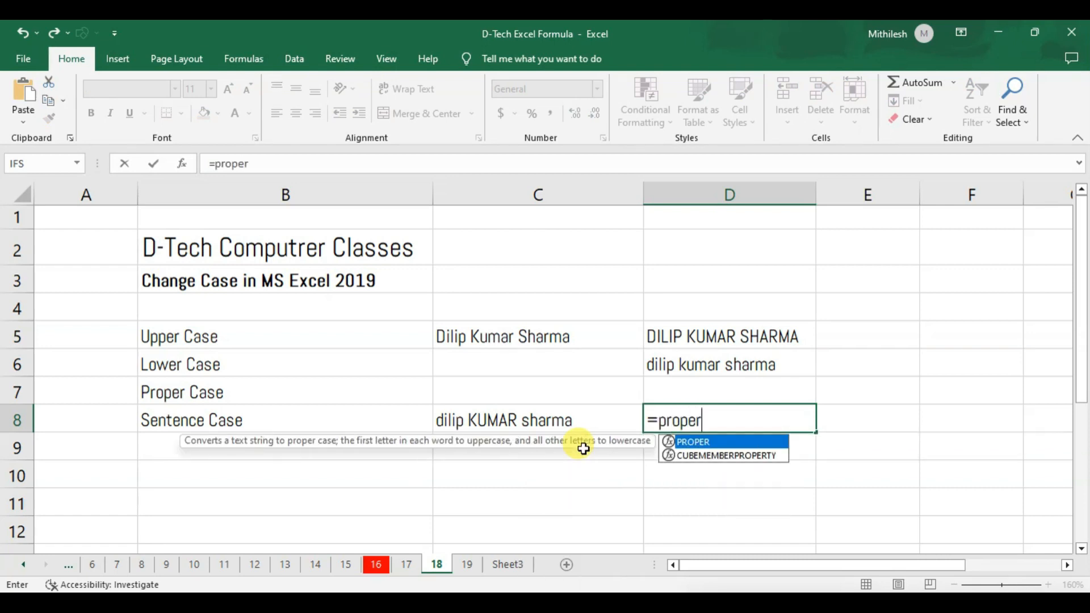
{"action": "key", "text": "Tab"}
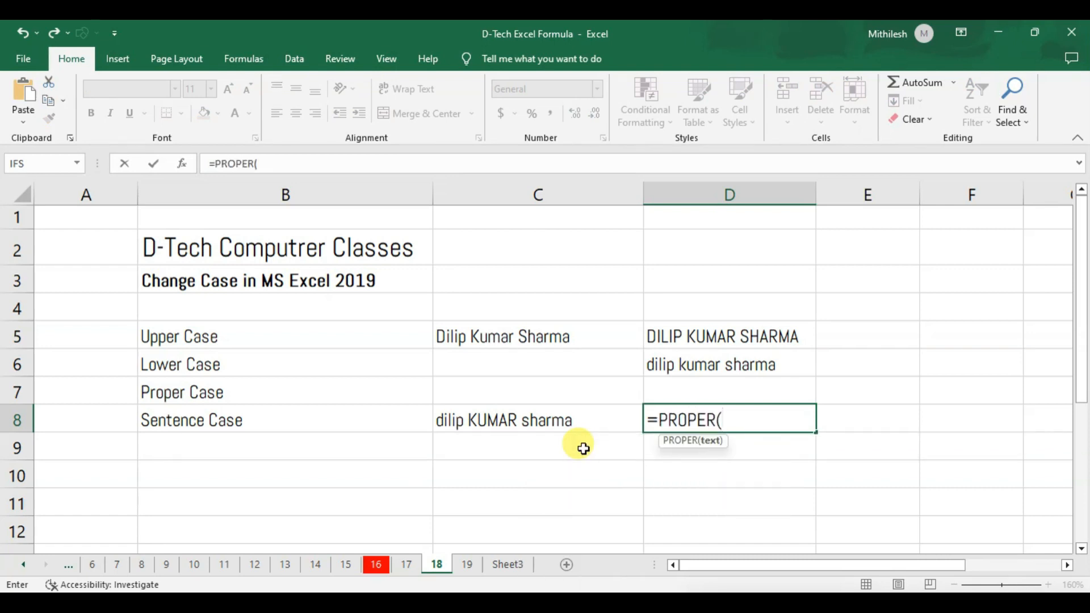
{"action": "left_click", "coordinate": [522, 420]}
{"action": "type", "text": ")"}
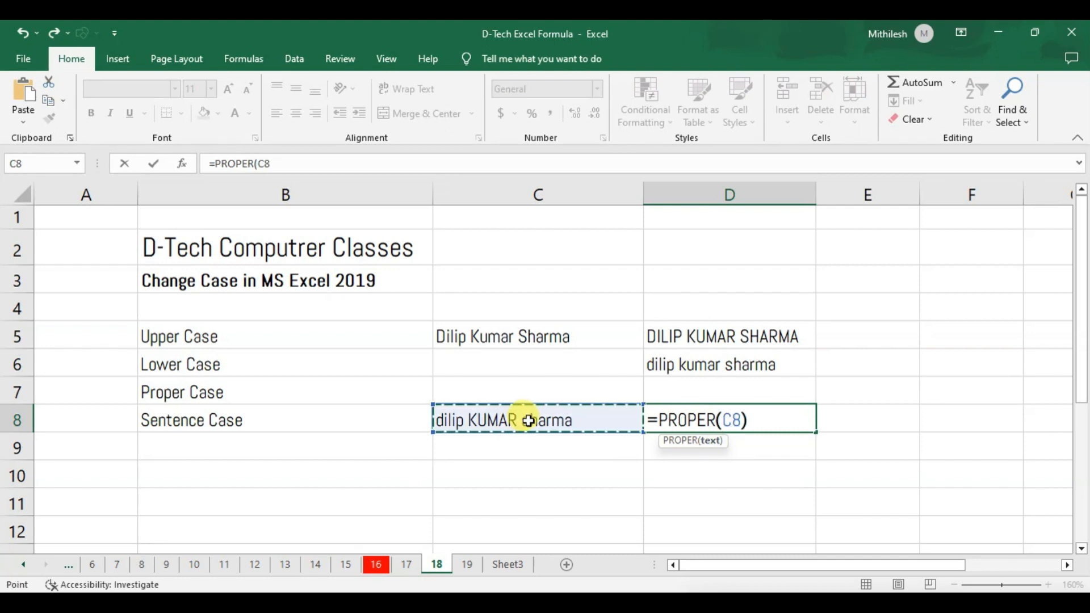
{"action": "key", "text": "Return"}
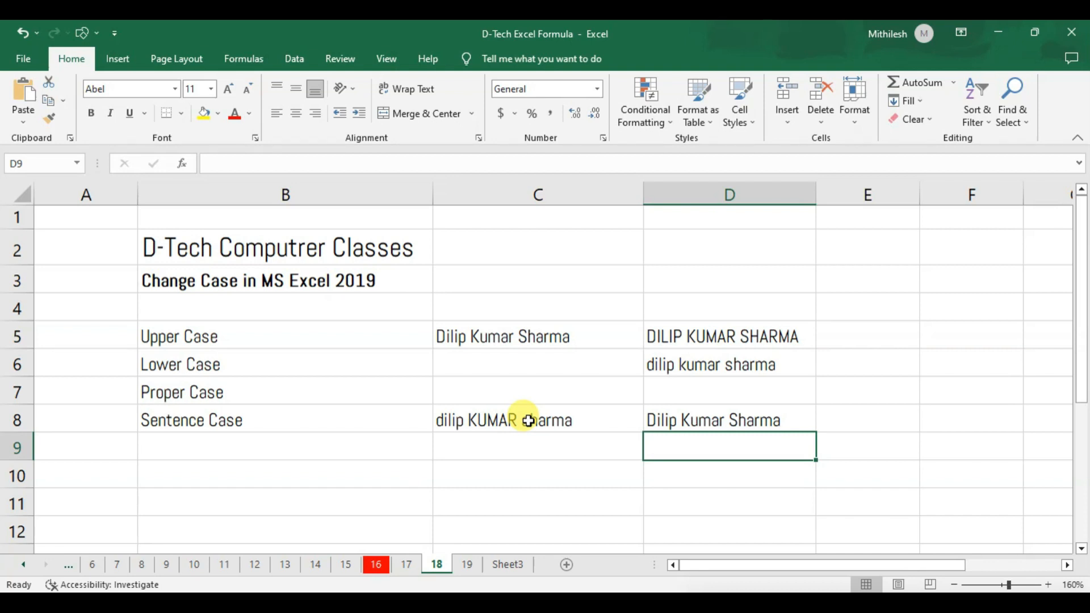
Step: List the function names Len, Left and Right in cells C10 to C12, one per row
{"action": "left_click", "coordinate": [516, 486]}
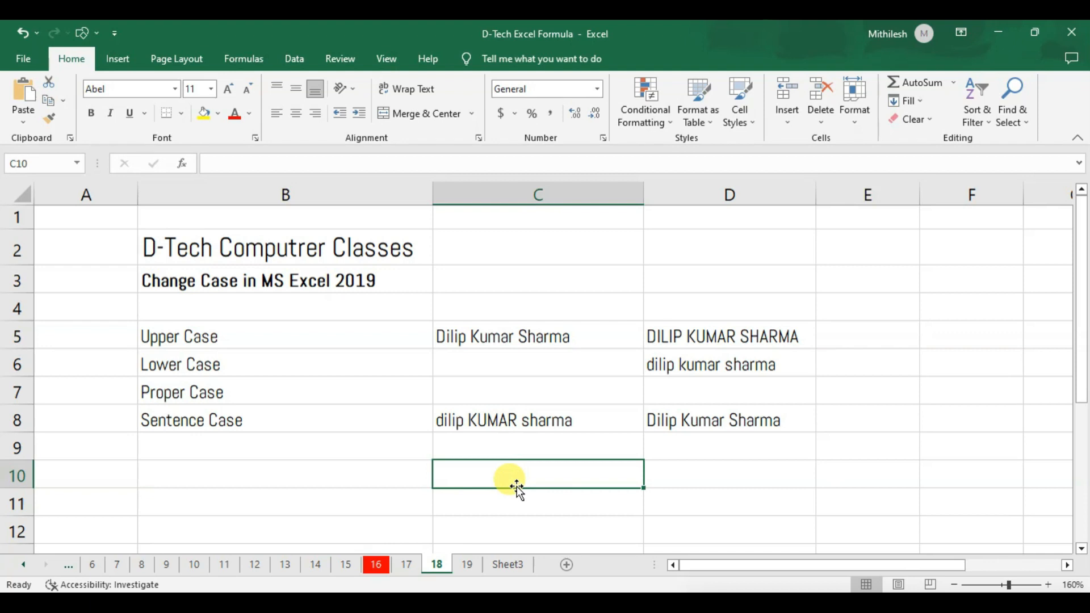
{"action": "type", "text": "Len"}
{"action": "key", "text": "Return"}
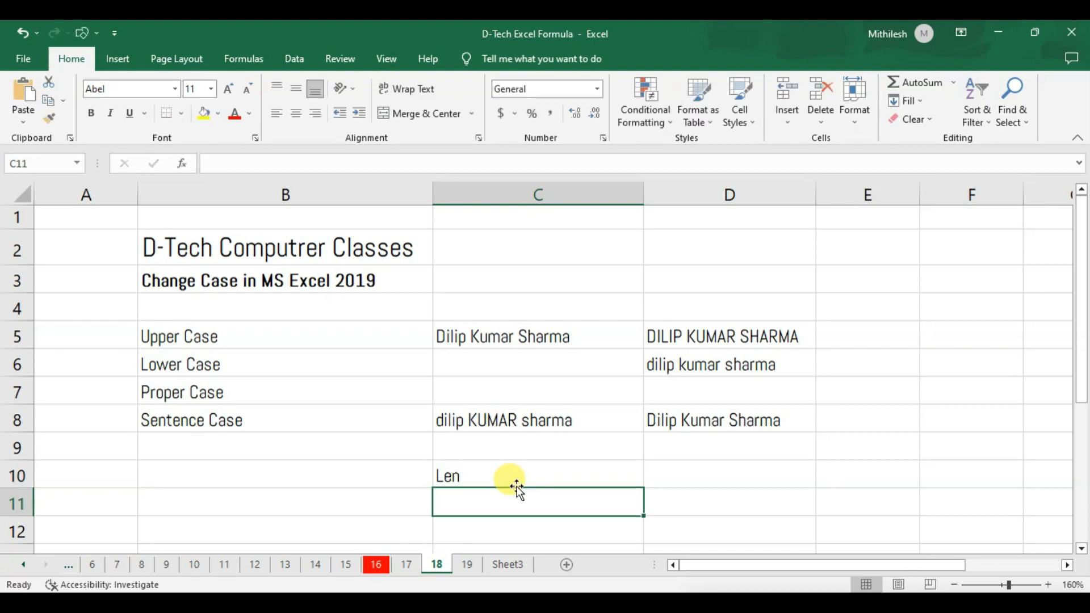
{"action": "type", "text": "Leftf"}
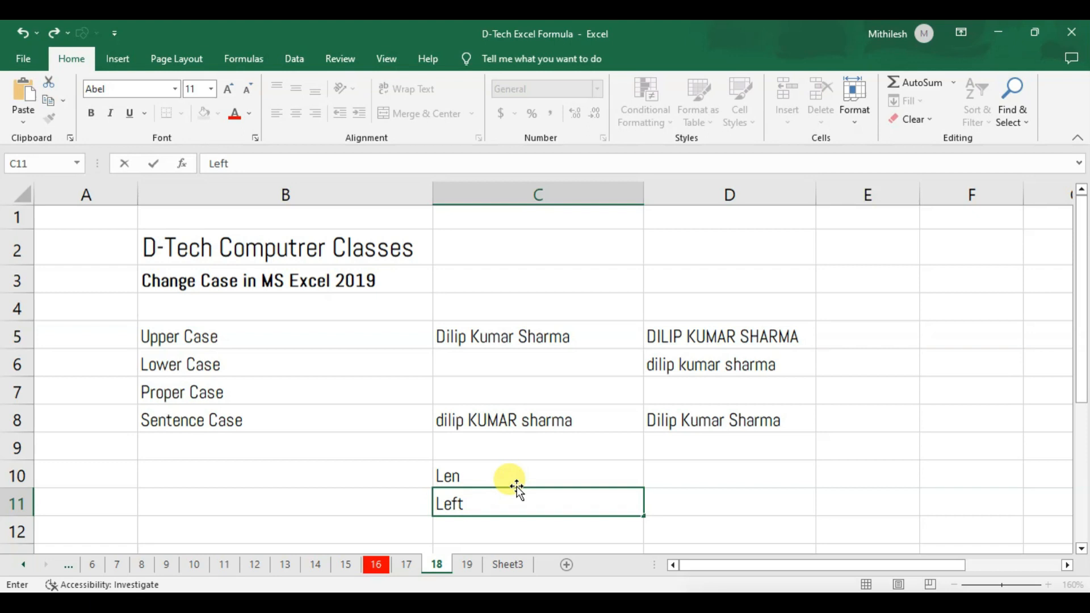
{"action": "key", "text": "Return"}
{"action": "type", "text": "Right"}
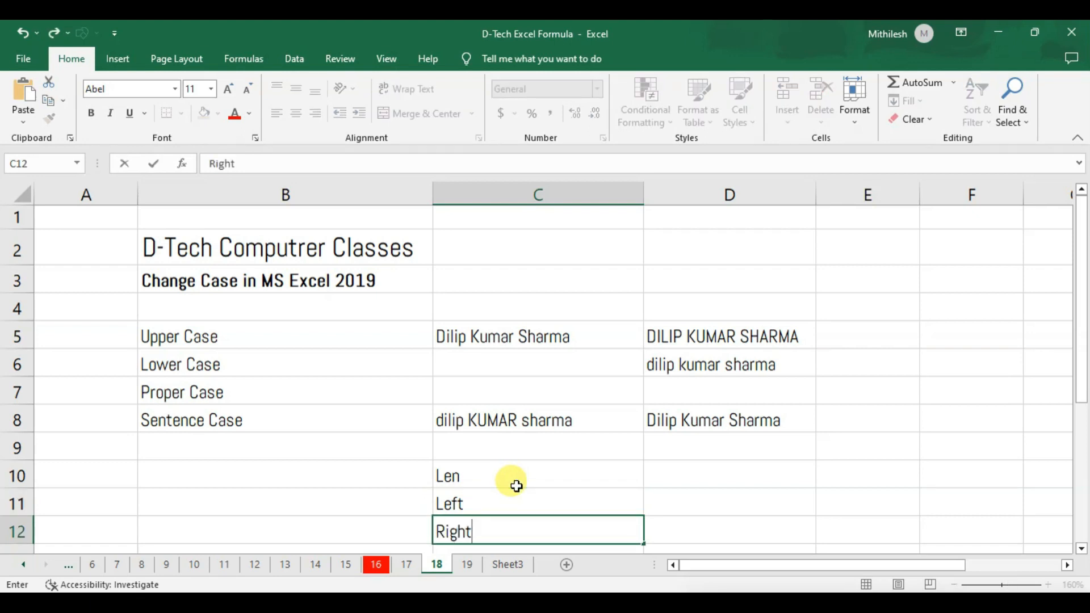
{"action": "key", "text": "Return"}
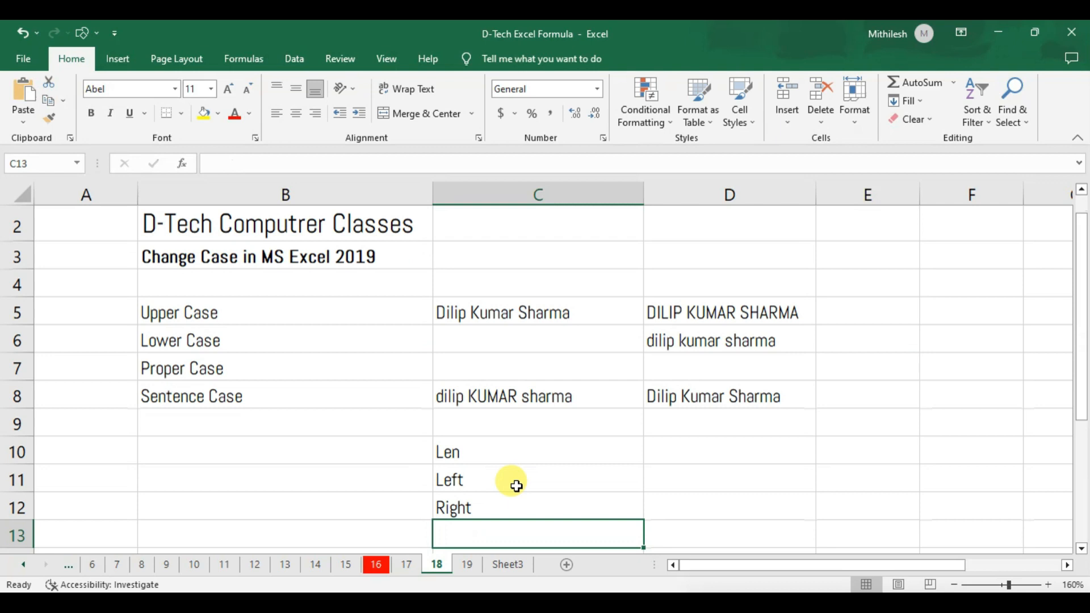
{"action": "left_click_drag", "start_coordinate": [507, 442], "coordinate": [508, 504]}
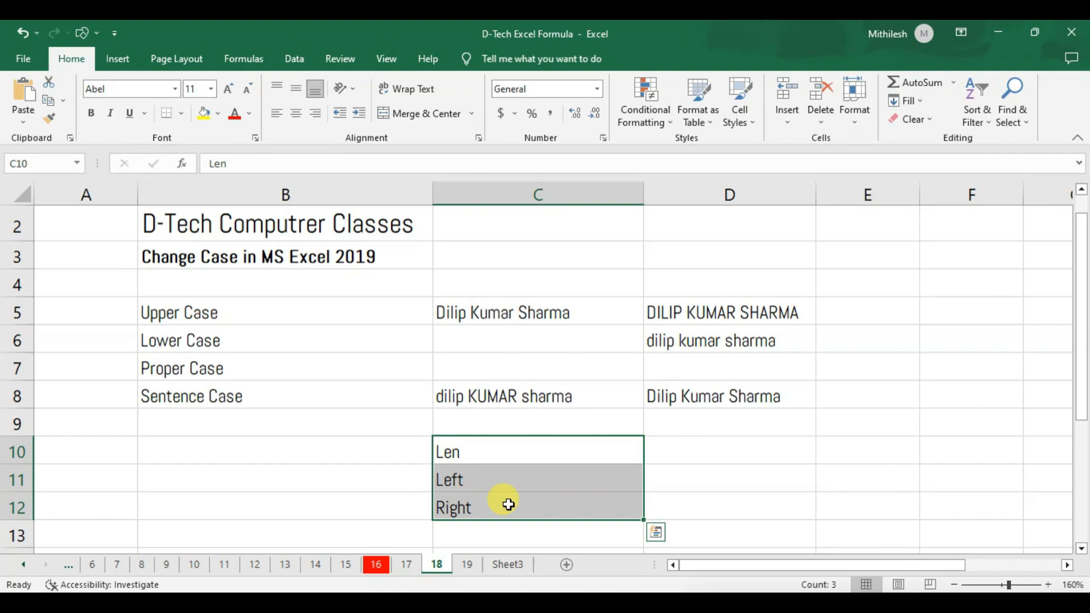
{"action": "left_click", "coordinate": [661, 478]}
Step: Enter the sample word Ramayan in cell C14, below the list of function names
{"action": "left_click", "coordinate": [512, 447]}
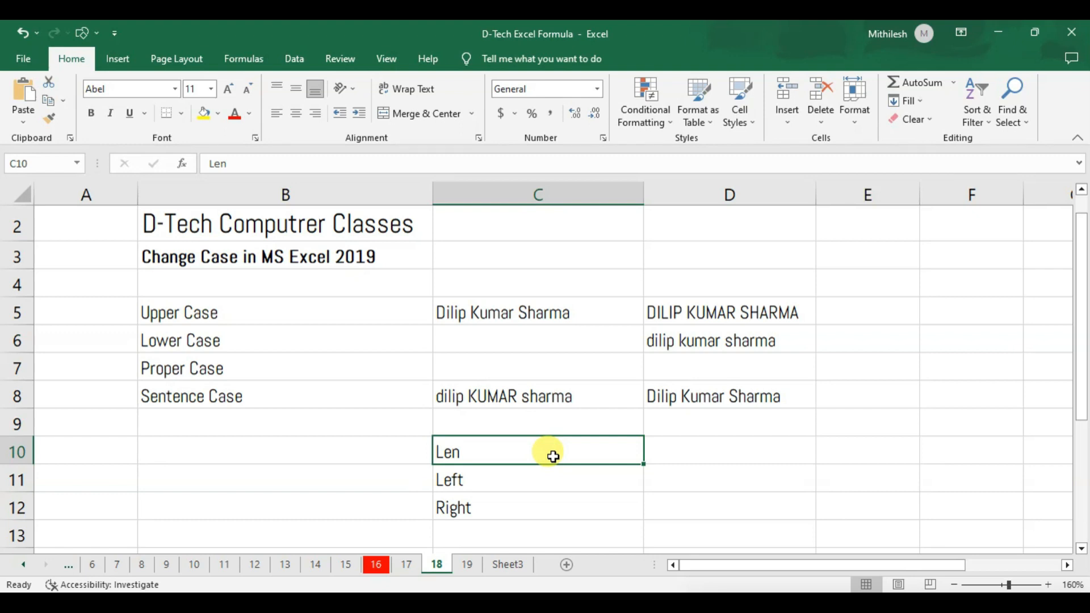
{"action": "scroll", "coordinate": [553, 454], "scroll_direction": "down", "scroll_amount": 1}
{"action": "scroll", "coordinate": [527, 431], "scroll_direction": "down", "scroll_amount": 1}
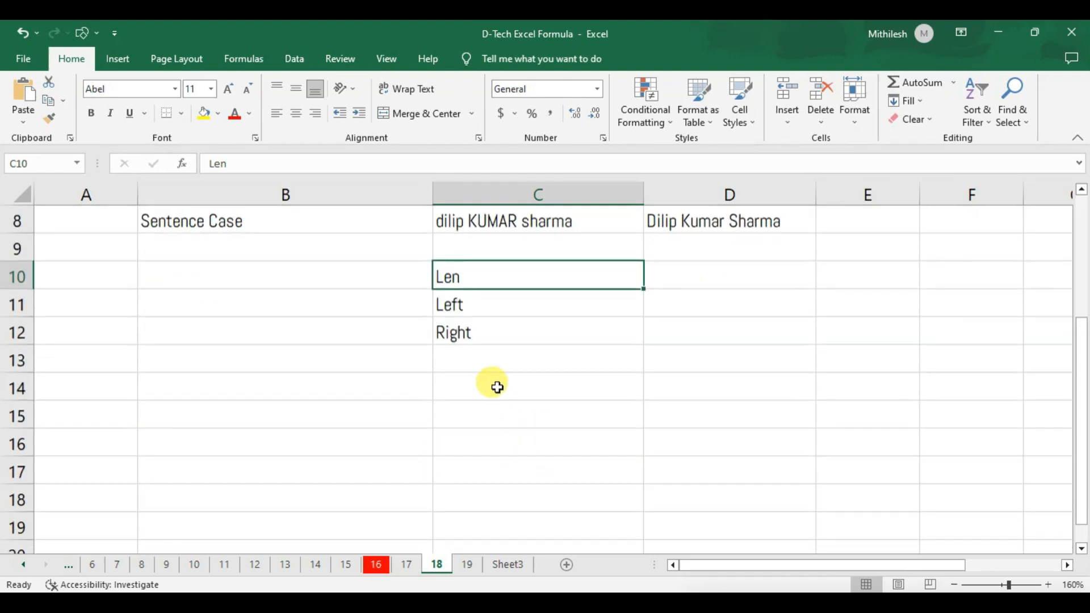
{"action": "left_click", "coordinate": [497, 387]}
{"action": "type", "text": "Rama"}
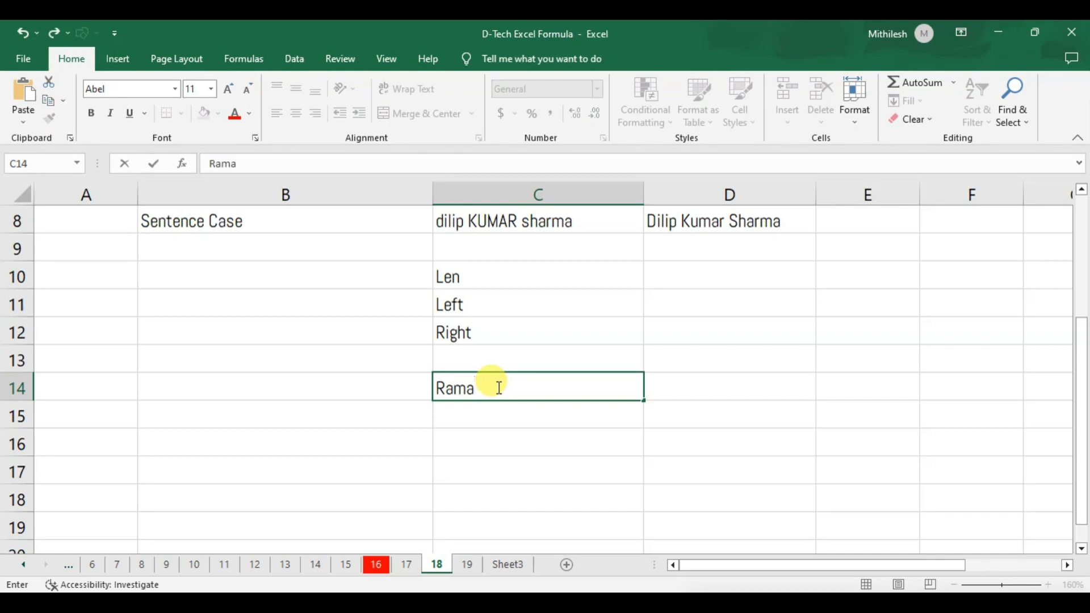
{"action": "type", "text": "yan"}
{"action": "key", "text": "Tab"}
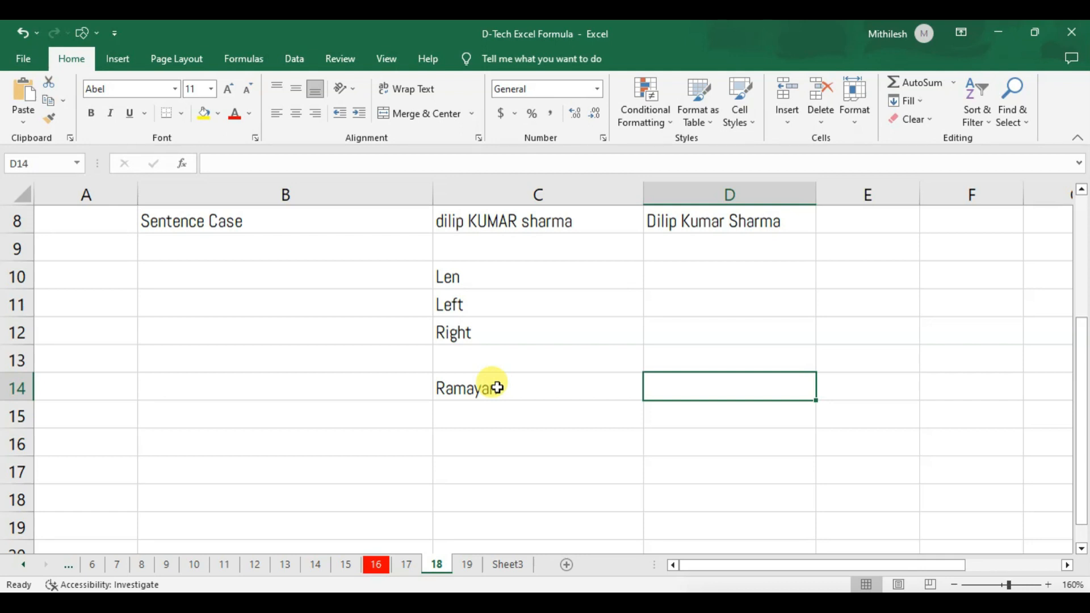
Step: Count the characters of the word in C14 by entering =LEN(C14) in cell D14
{"action": "type", "text": "="}
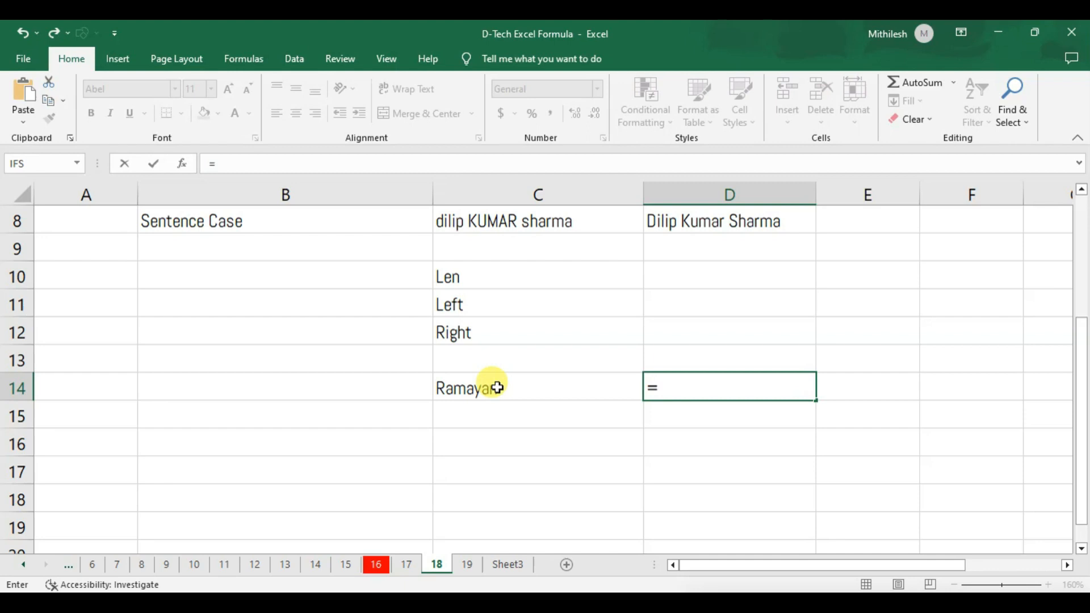
{"action": "type", "text": "len"}
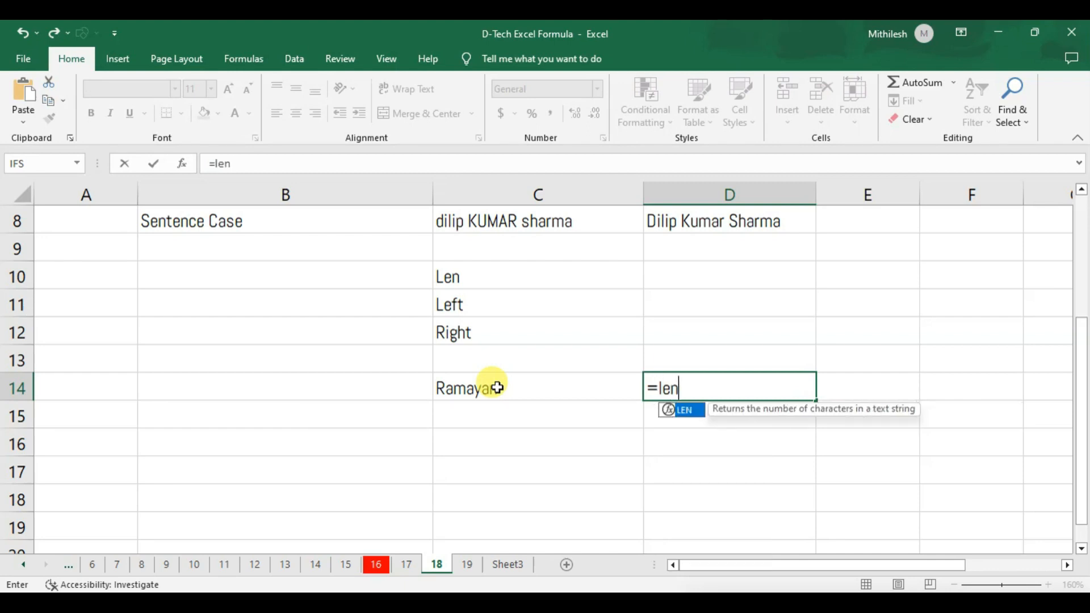
{"action": "key", "text": "Tab"}
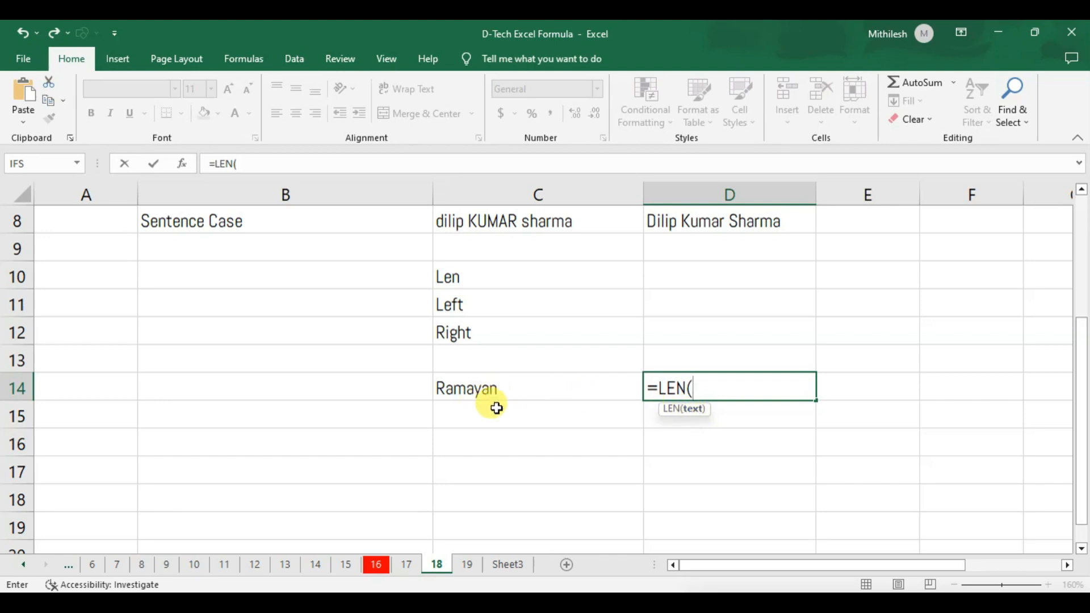
{"action": "left_click", "coordinate": [494, 389]}
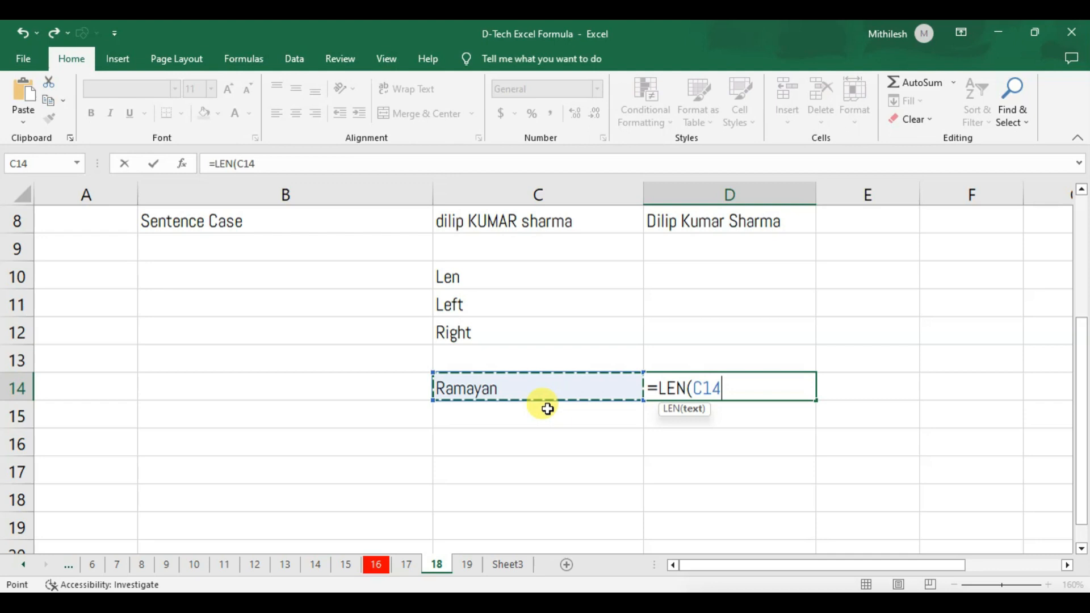
{"action": "type", "text": ")"}
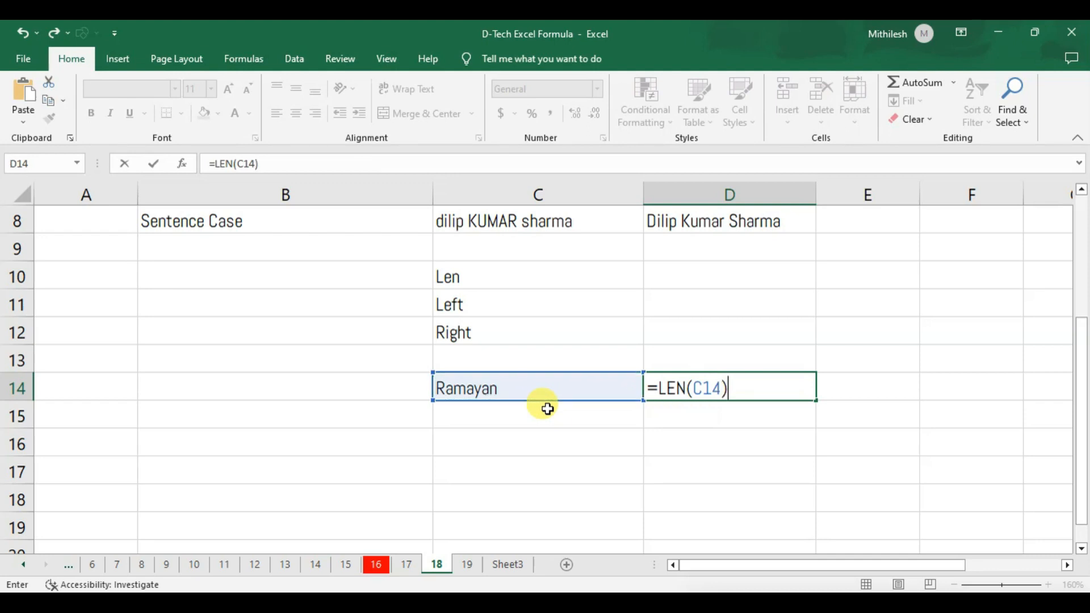
{"action": "key", "text": "ctrl+Return"}
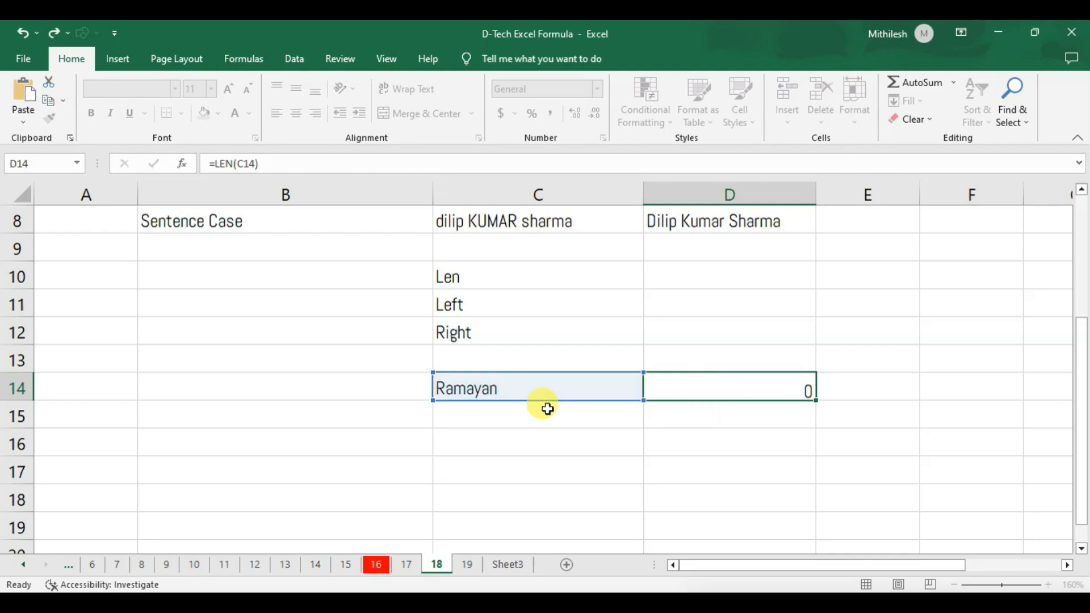
{"action": "left_click", "coordinate": [547, 409]}
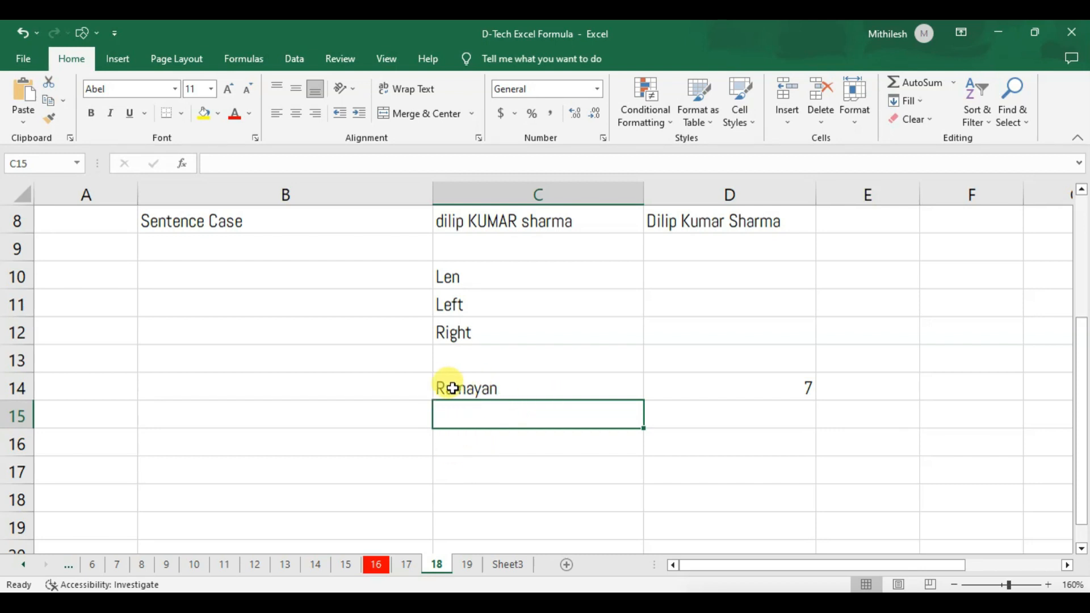
{"action": "left_click", "coordinate": [482, 388]}
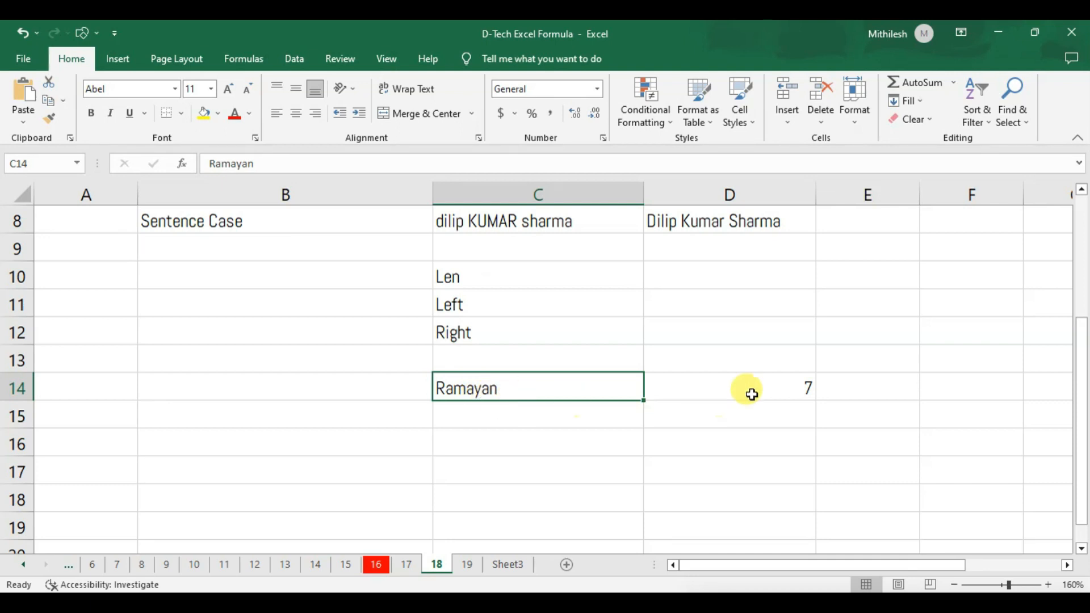
{"action": "left_click", "coordinate": [761, 380]}
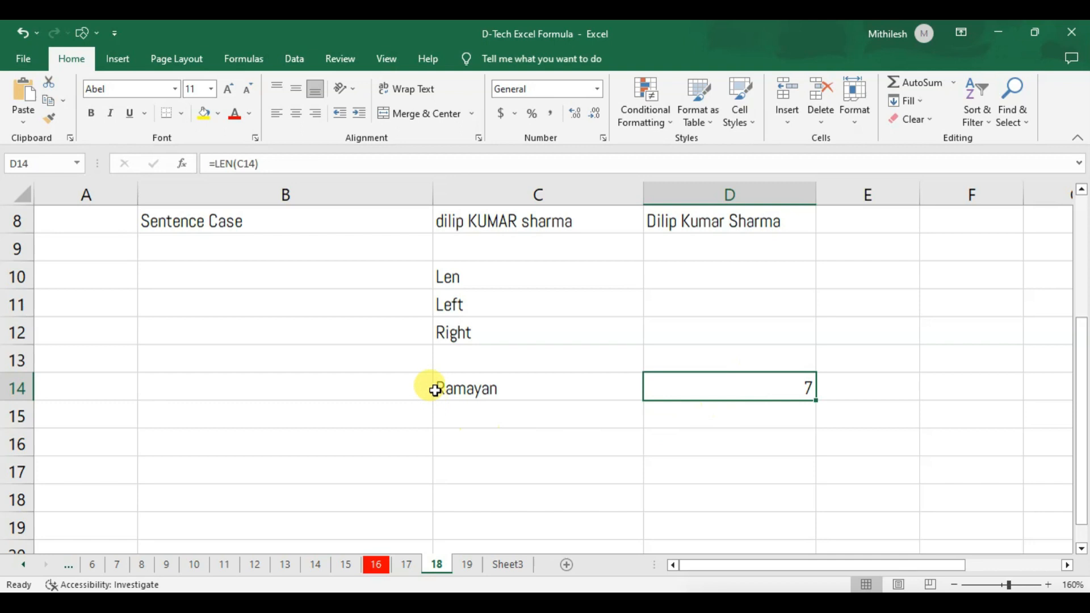
Step: Insert three spaces before Ramayan in cell C14 and check the character count in D14
{"action": "double_click", "coordinate": [468, 390]}
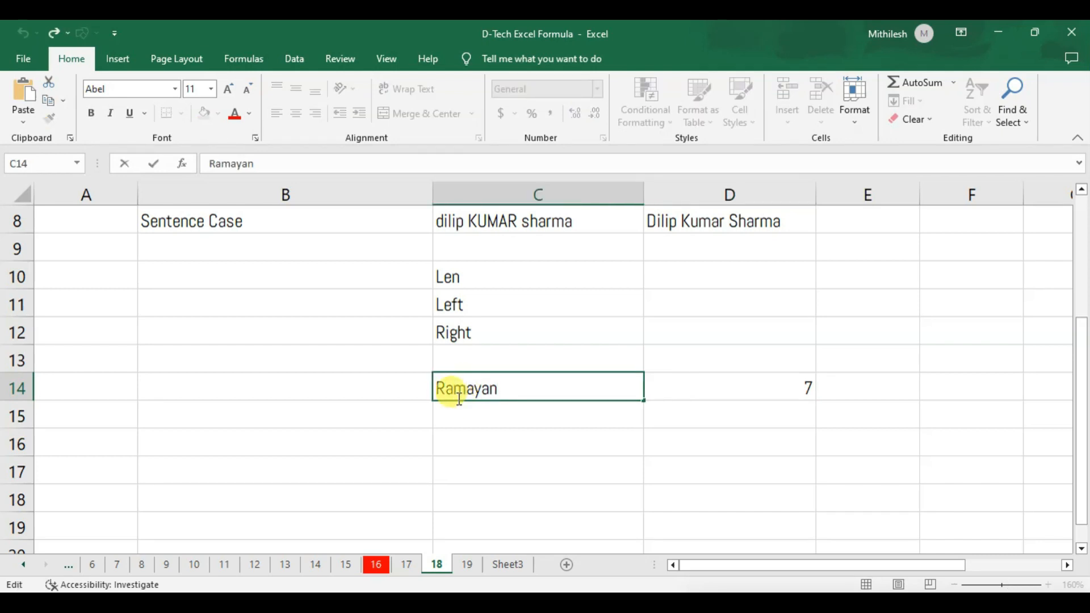
{"action": "left_click", "coordinate": [437, 388]}
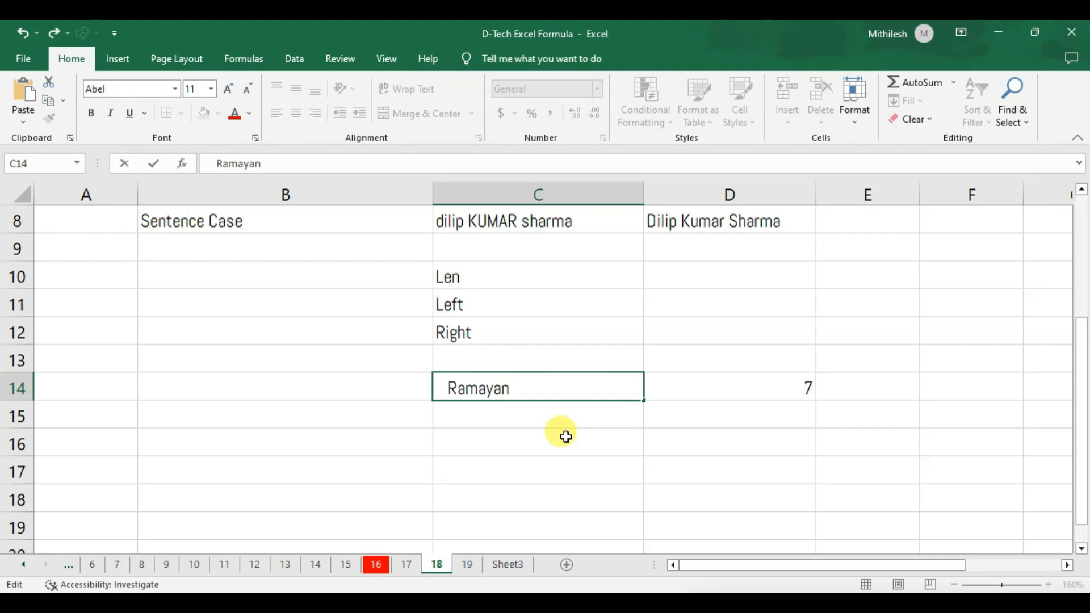
{"action": "key", "text": "ctrl+Return"}
{"action": "key", "text": "Return"}
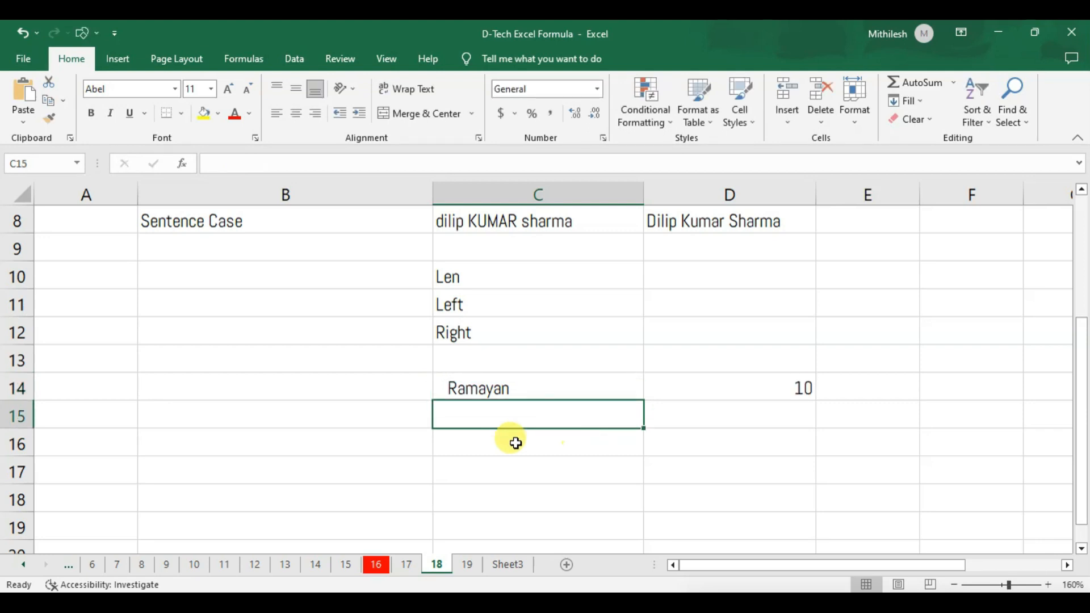
{"action": "left_click", "coordinate": [543, 391]}
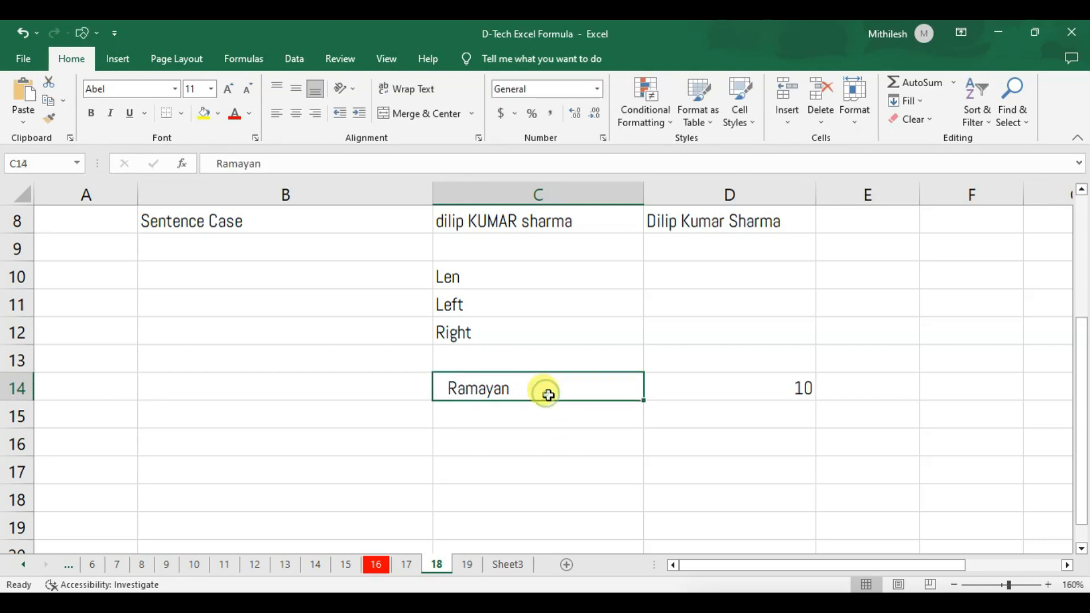
{"action": "left_click", "coordinate": [772, 386]}
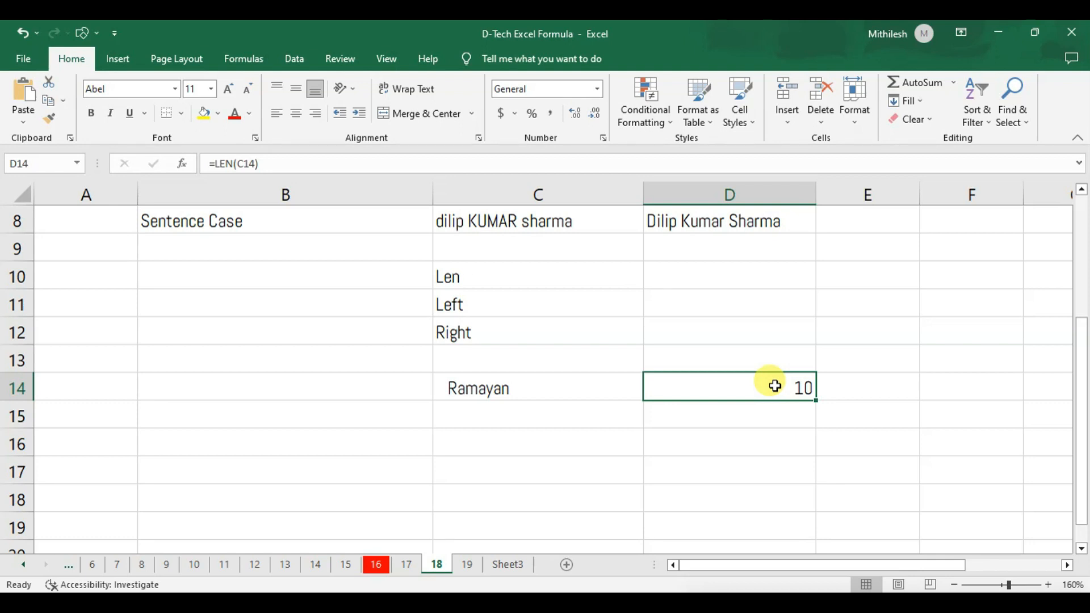
Step: Enter a sample full name made of first, middle and last name in cell C16
{"action": "left_click", "coordinate": [514, 441]}
{"action": "type", "text": "Ram"}
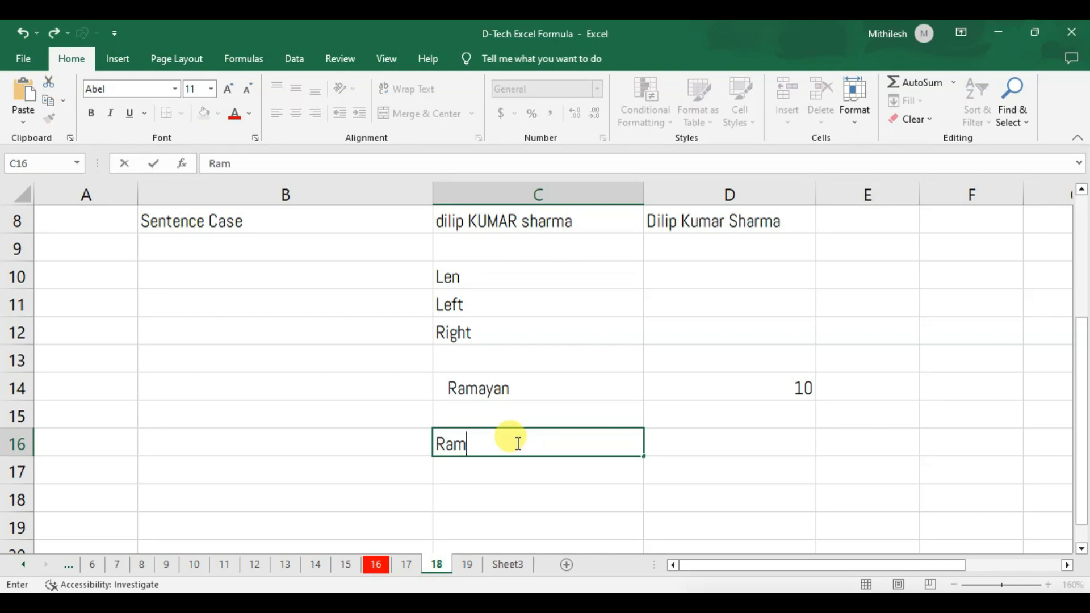
{"action": "type", "text": " Kumar"}
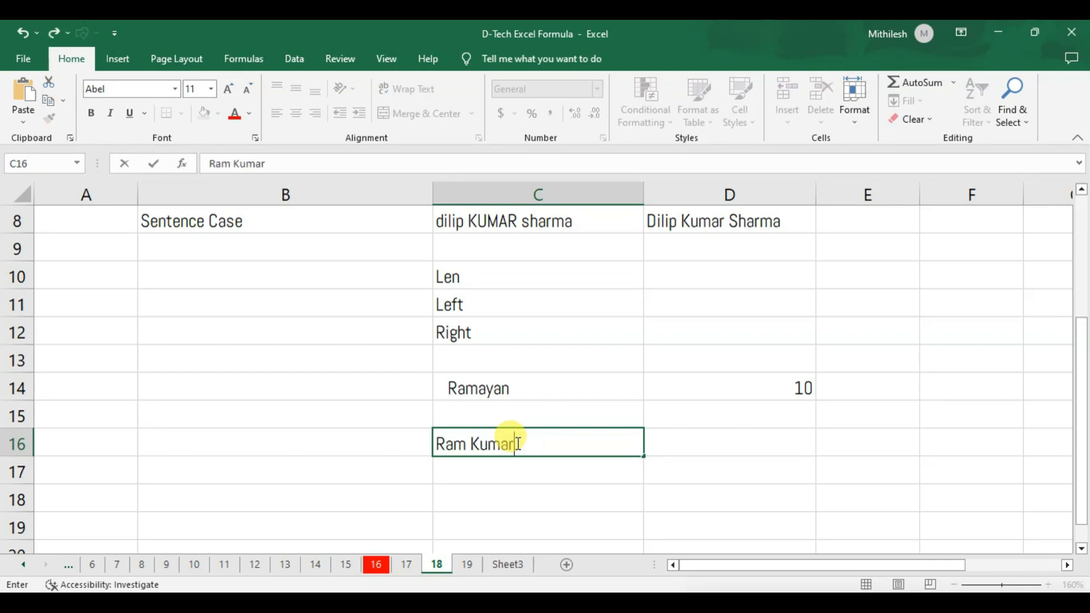
{"action": "type", "text": " Mandal"}
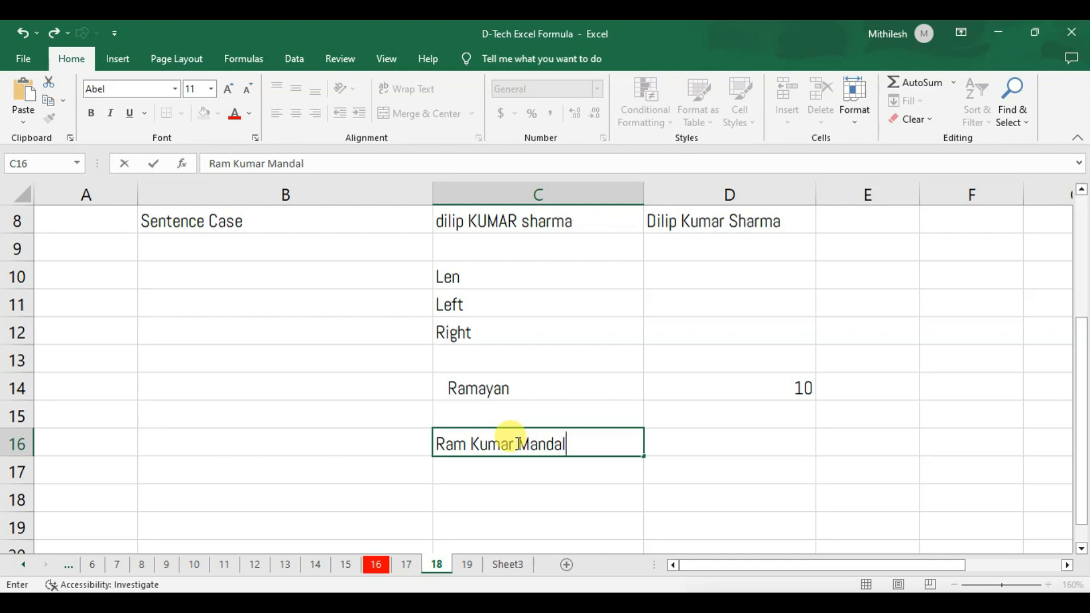
{"action": "key", "text": "Tab"}
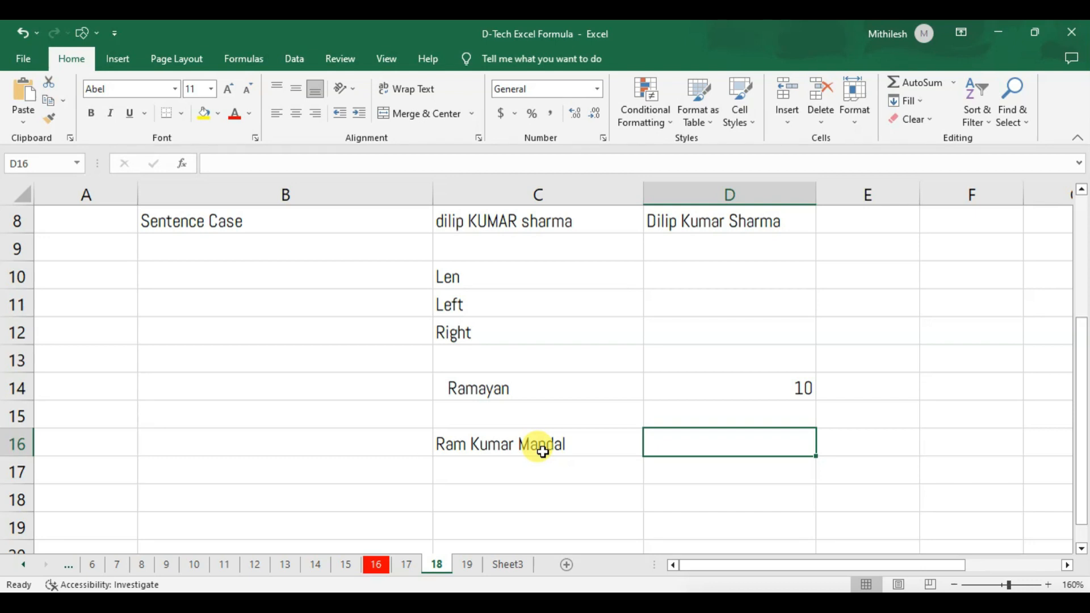
Step: Count the characters of the full name in C16 by entering =LEN(C16) in cell D16
{"action": "type", "text": "="}
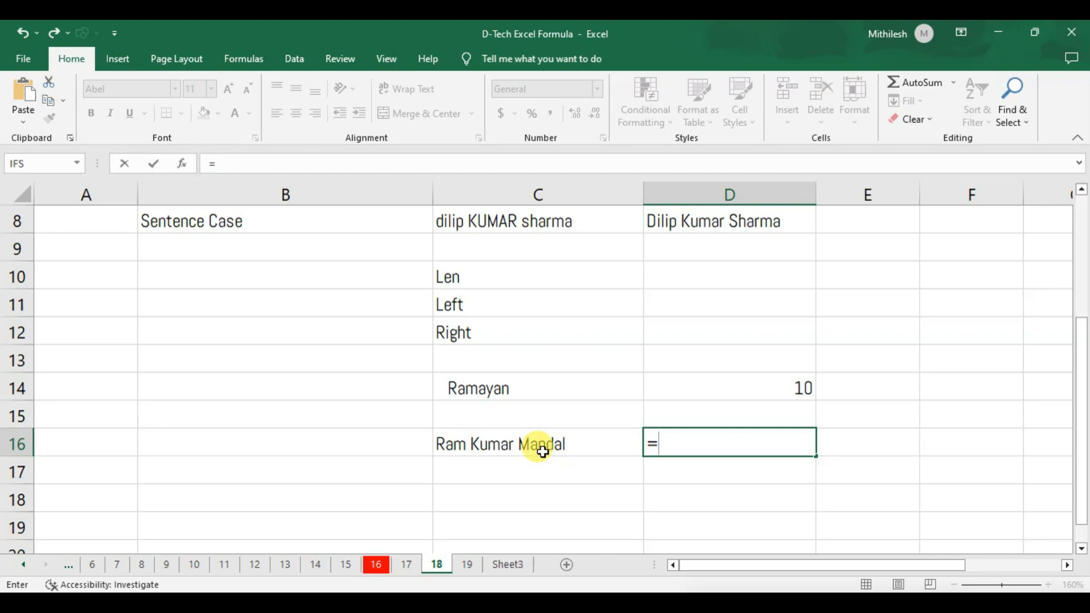
{"action": "type", "text": "len"}
{"action": "key", "text": "Tab"}
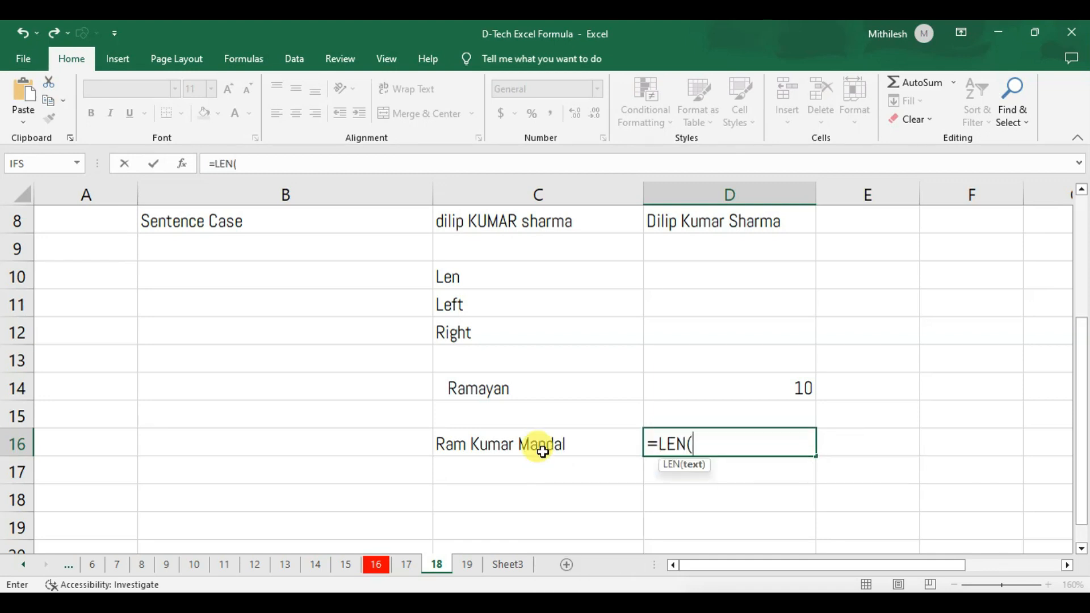
{"action": "left_click", "coordinate": [501, 448]}
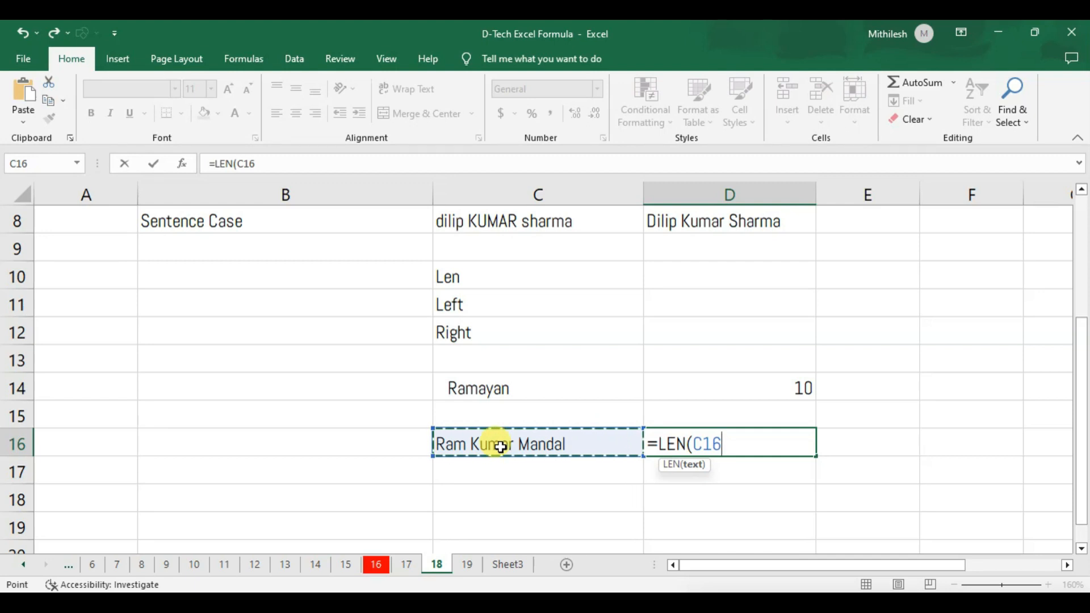
{"action": "type", "text": ")"}
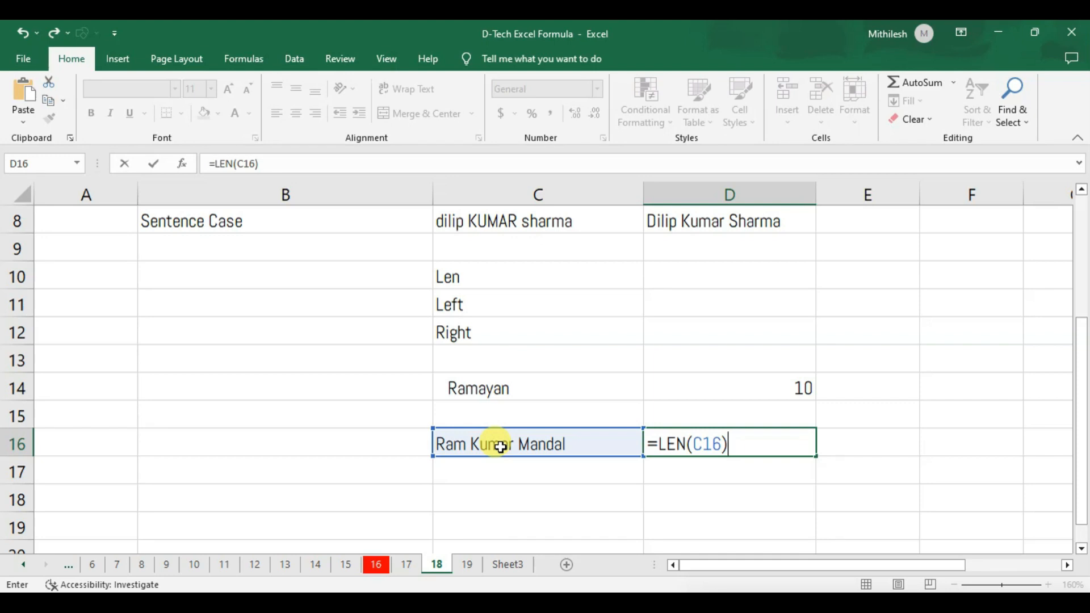
{"action": "key", "text": "Return"}
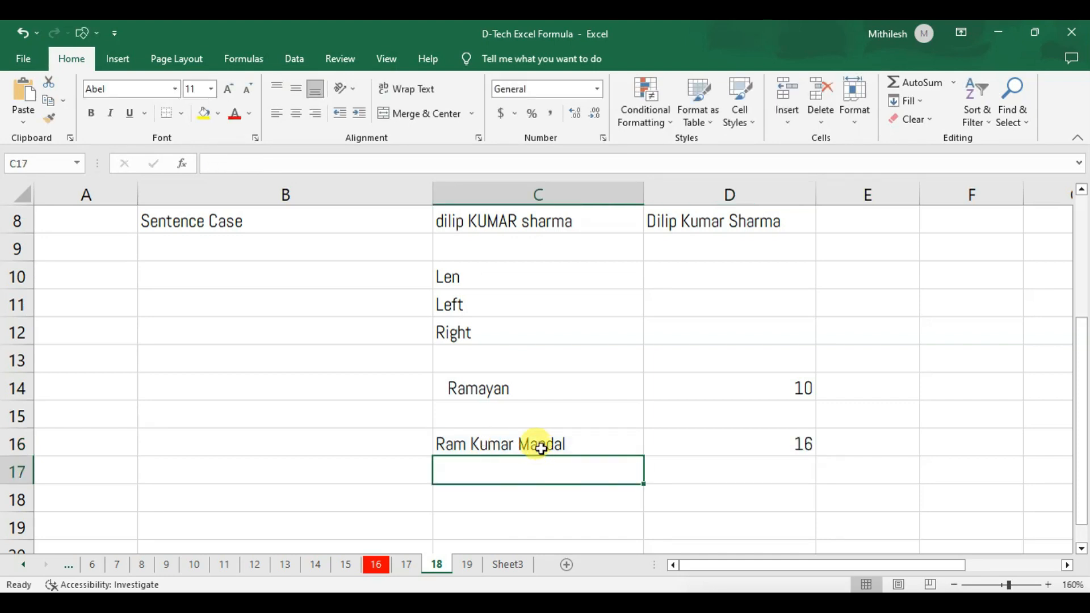
{"action": "left_click", "coordinate": [482, 445]}
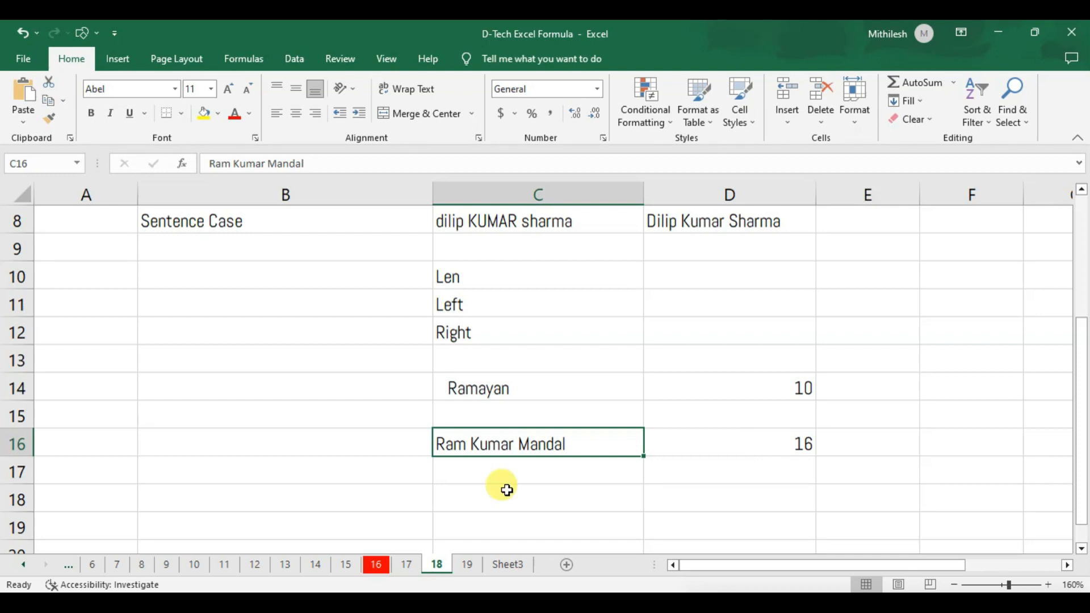
Step: Enter another sample first and last name in cell C18, two rows below the previous name
{"action": "scroll", "coordinate": [483, 503], "scroll_direction": "down", "scroll_amount": 1}
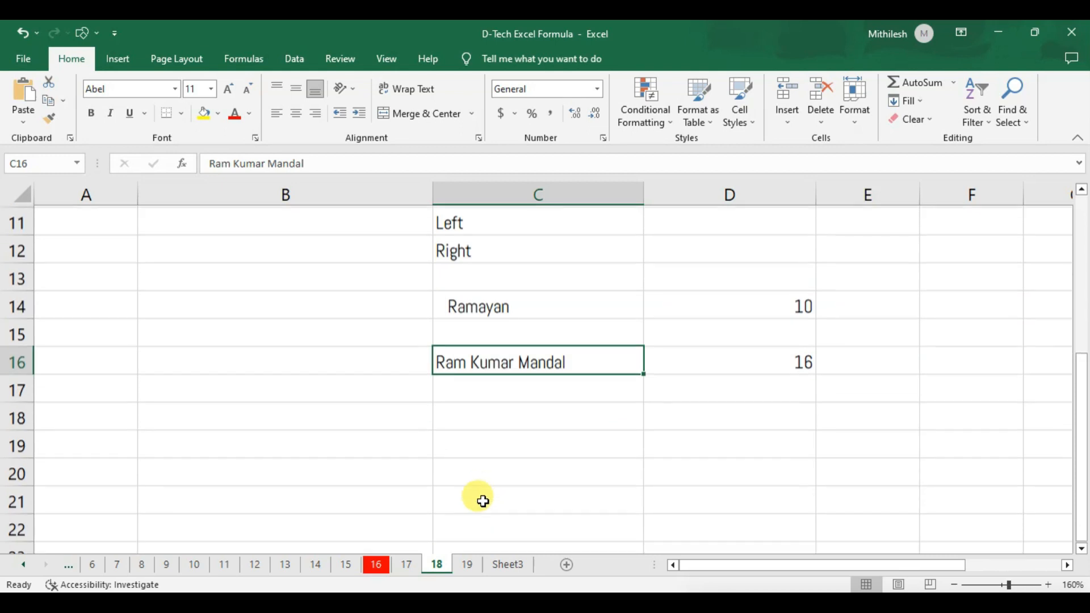
{"action": "left_click", "coordinate": [468, 419]}
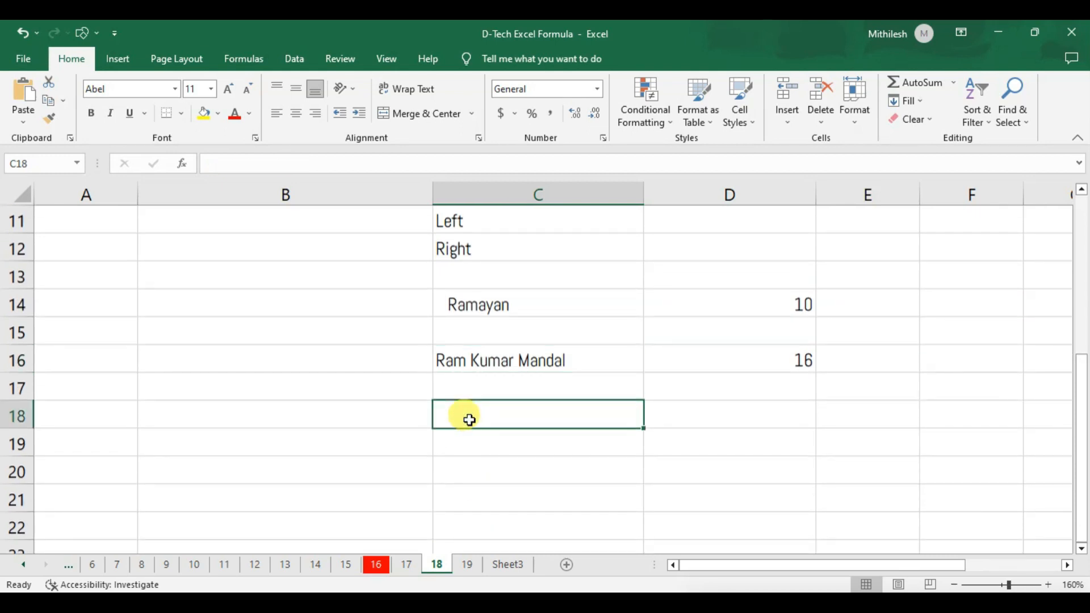
{"action": "type", "text": "Ma"}
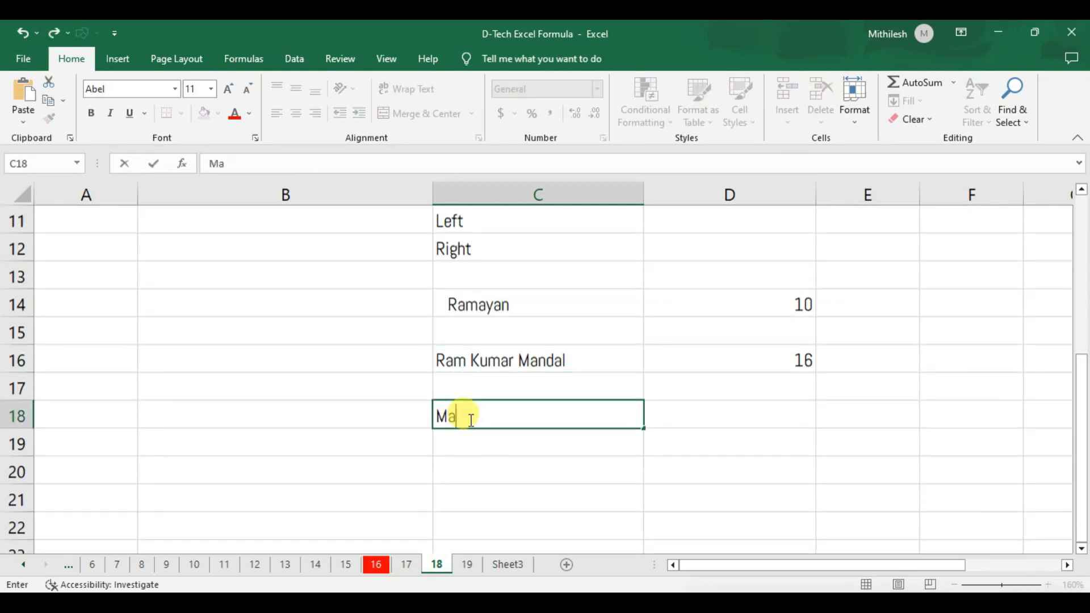
{"action": "type", "text": "noj Maha"}
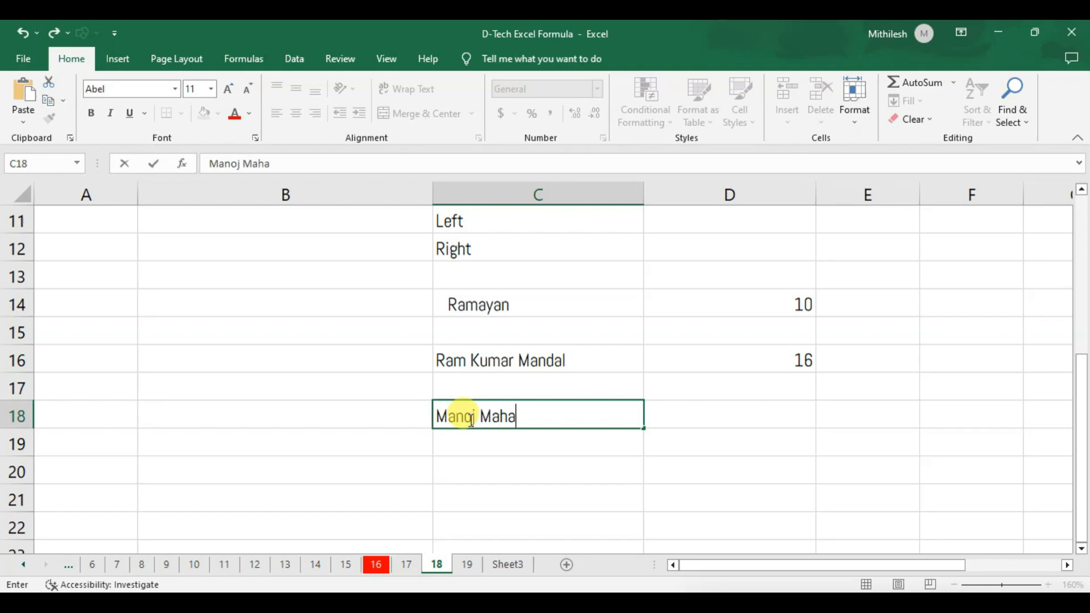
{"action": "type", "text": "ldar"}
Step: Extract the first five characters of the name in C18 by entering =LEFT(C18,5) in cell D18
{"action": "left_click", "coordinate": [713, 420]}
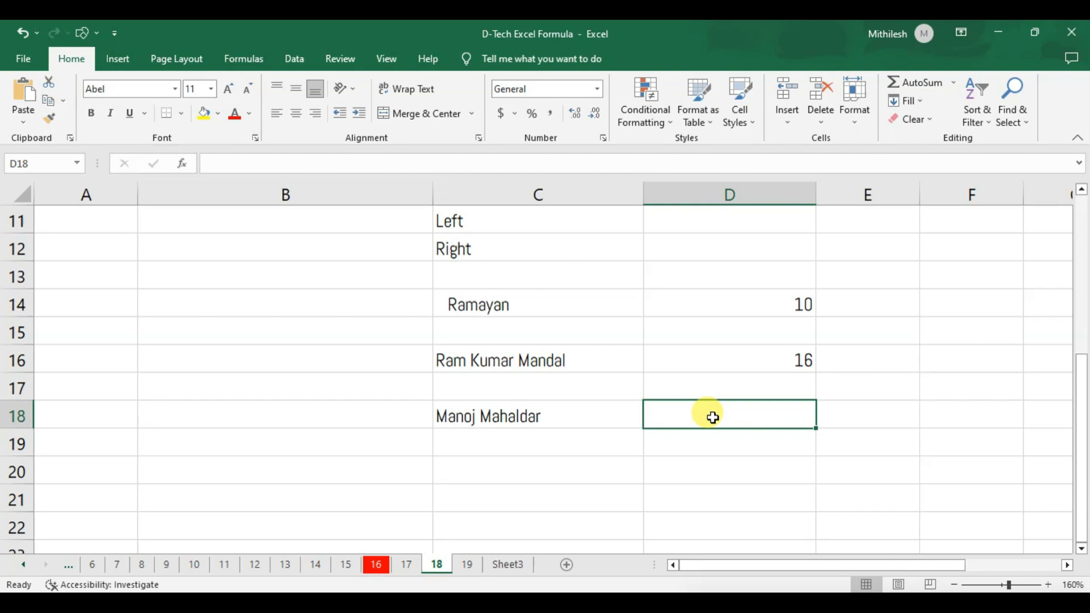
{"action": "type", "text": "="}
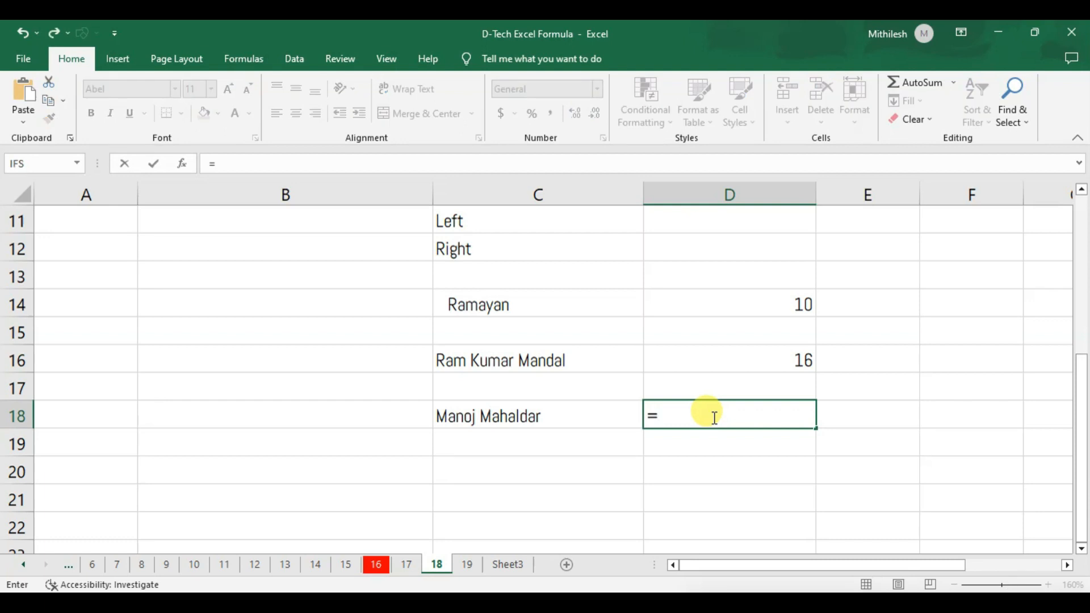
{"action": "type", "text": "lef"}
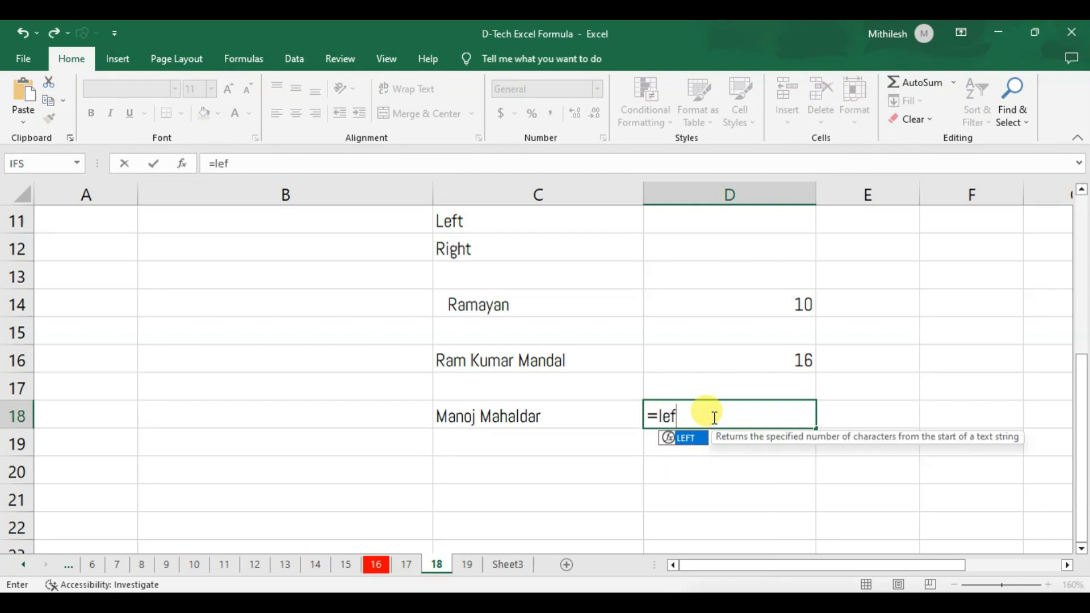
{"action": "key", "text": "Tab"}
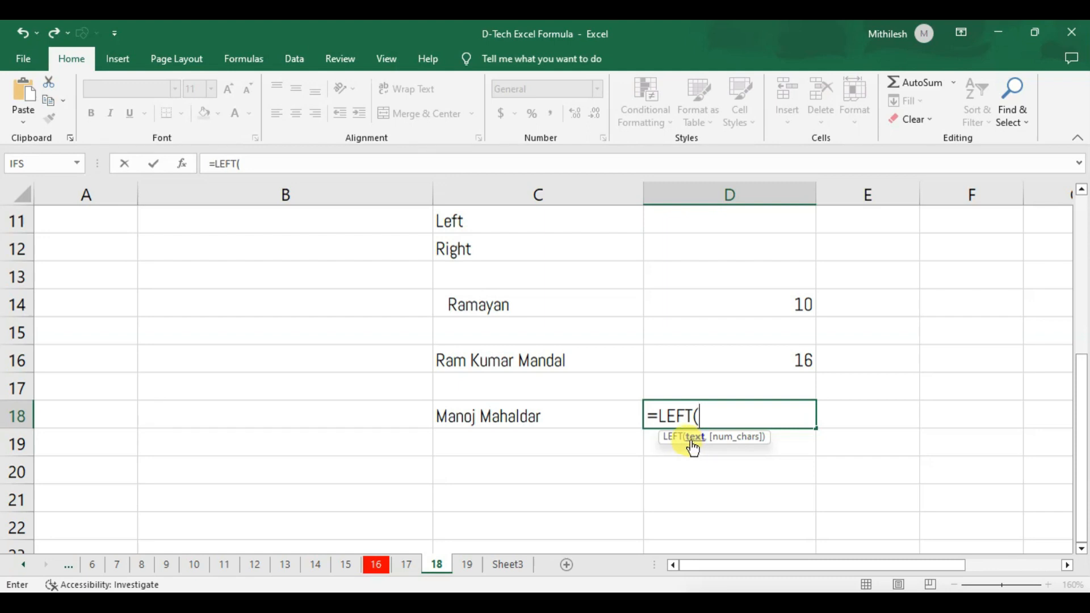
{"action": "left_click", "coordinate": [528, 420]}
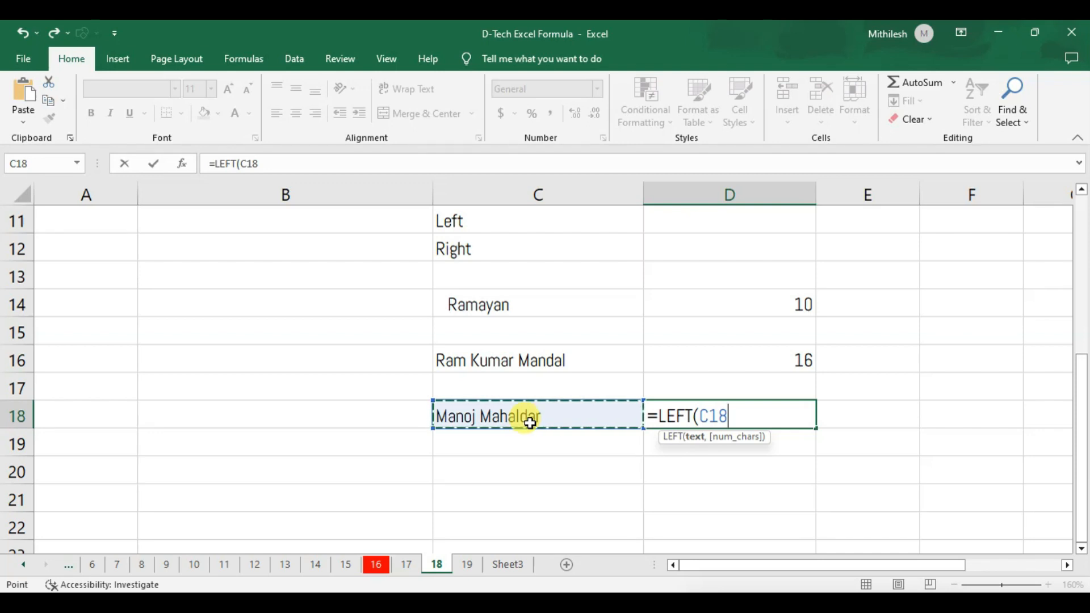
{"action": "type", "text": ","}
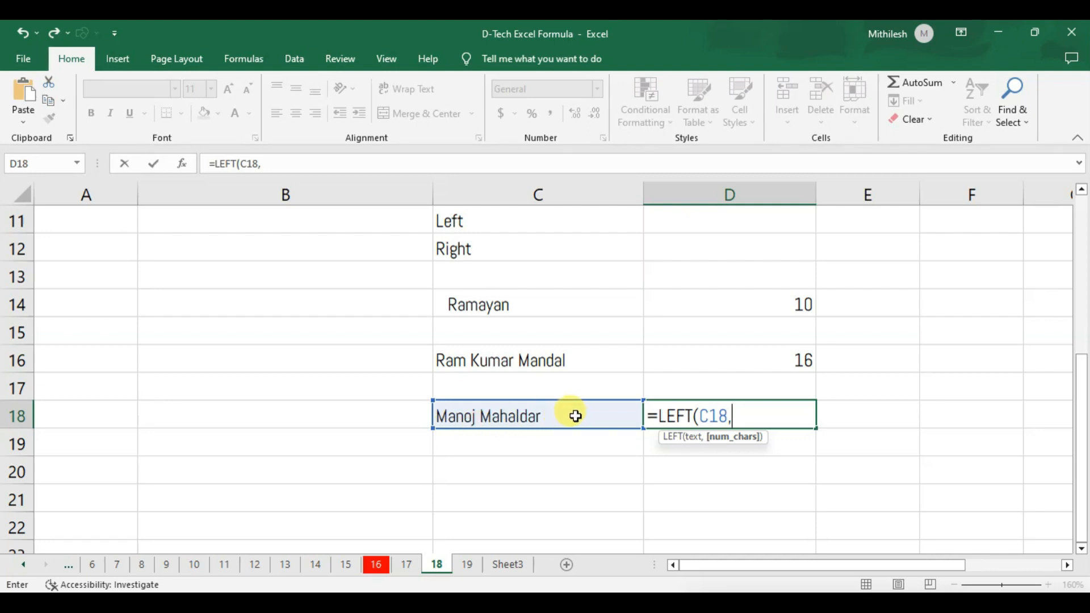
{"action": "type", "text": "5)"}
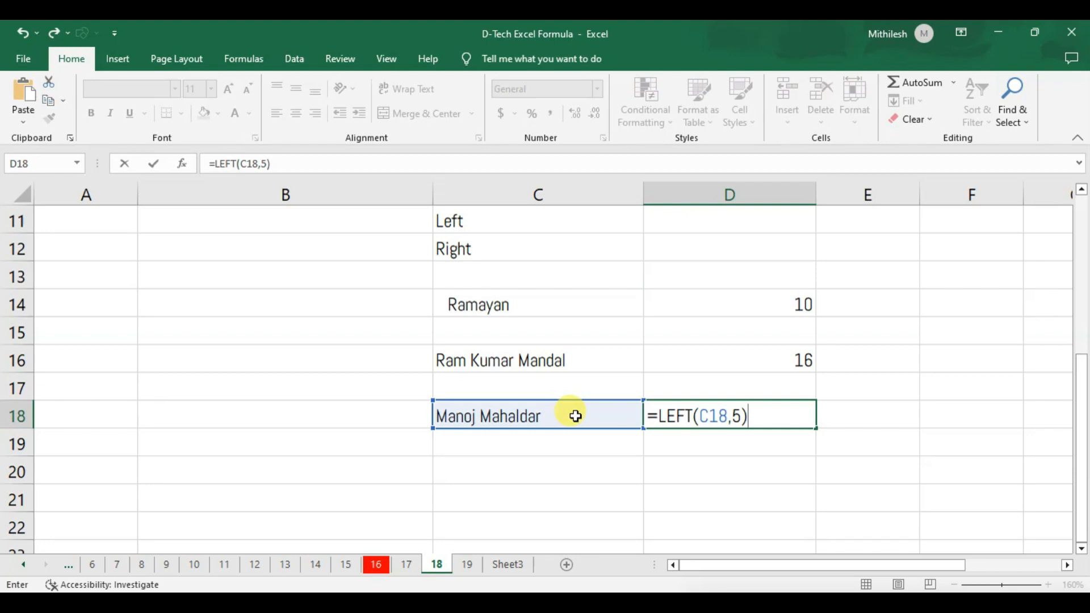
{"action": "key", "text": "Return"}
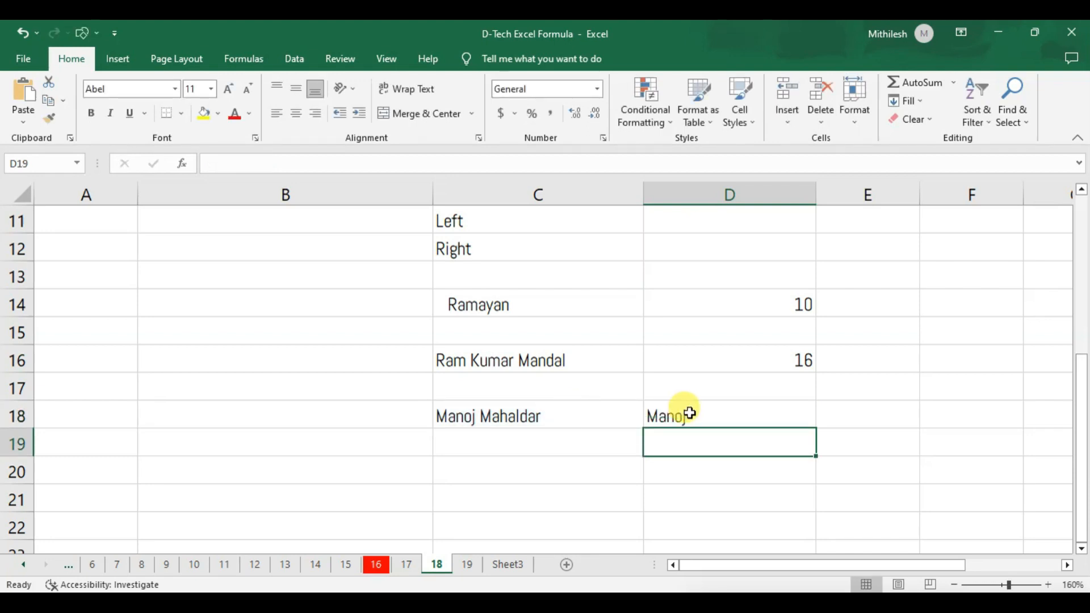
{"action": "left_click", "coordinate": [738, 414]}
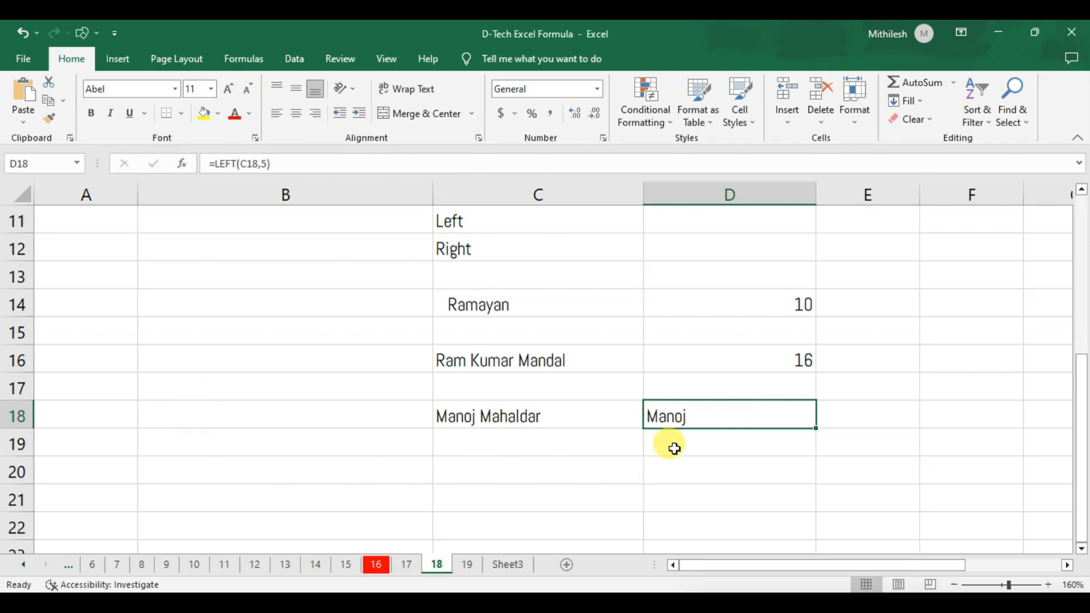
Step: Enter a sample first and last name in cell C20 for the RIGHT function example
{"action": "left_click", "coordinate": [511, 476]}
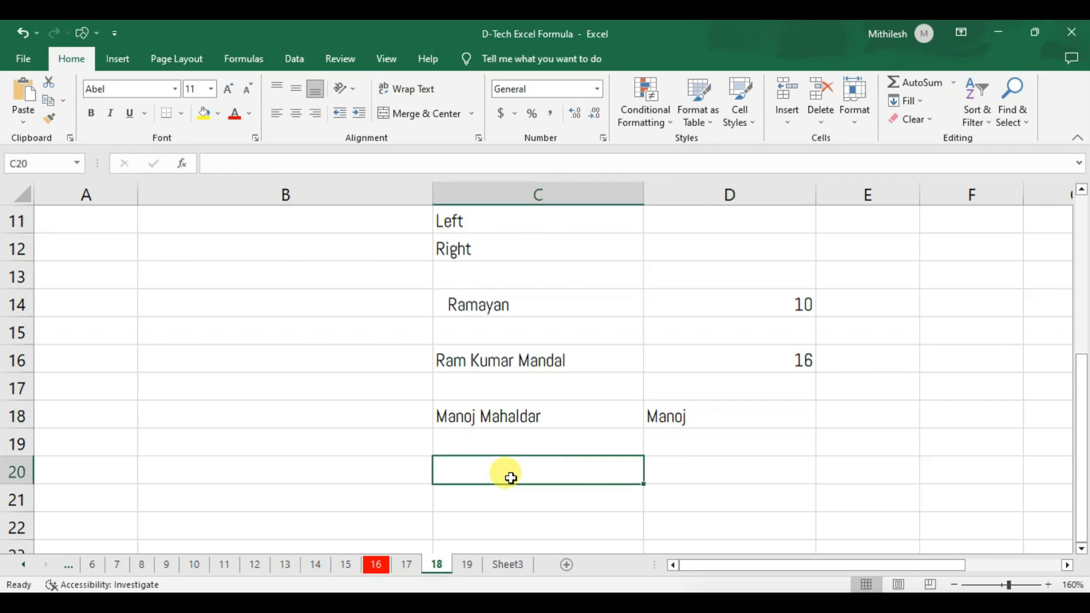
{"action": "type", "text": "Ra"}
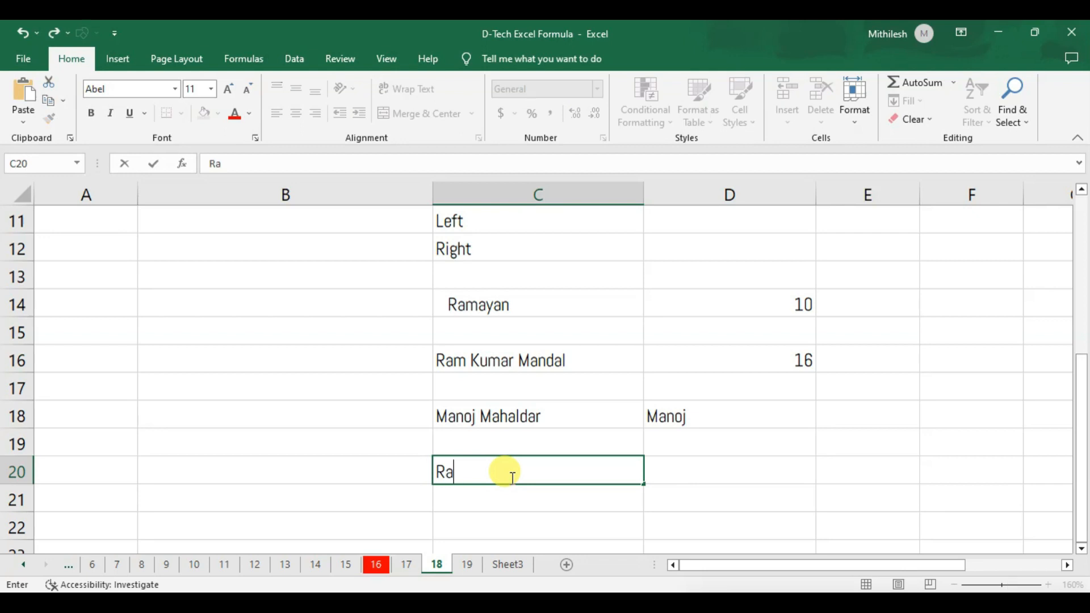
{"action": "type", "text": "ju Pandit"}
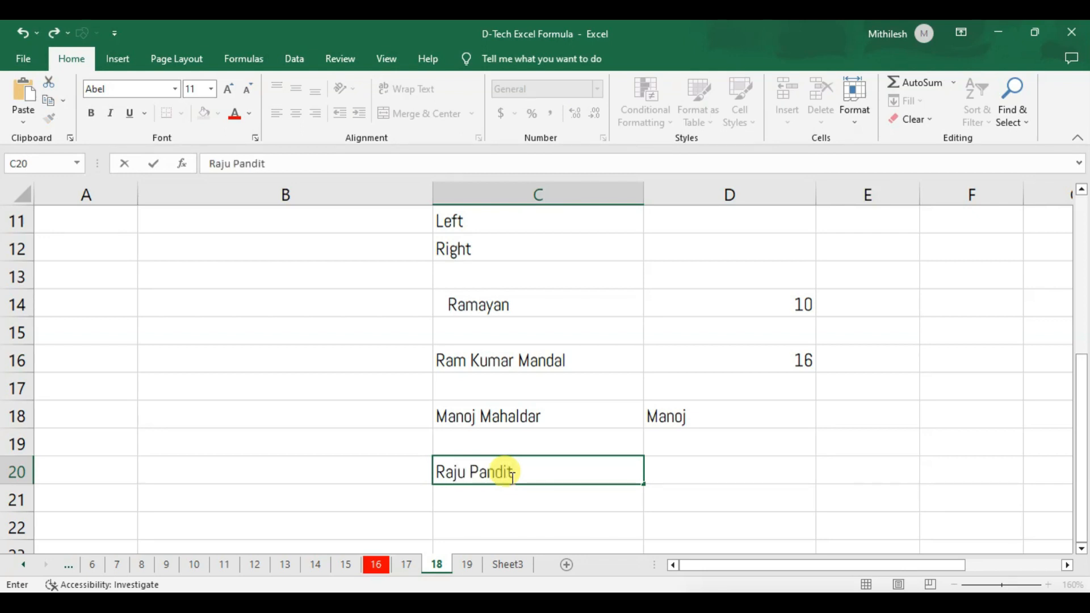
{"action": "key", "text": "Tab"}
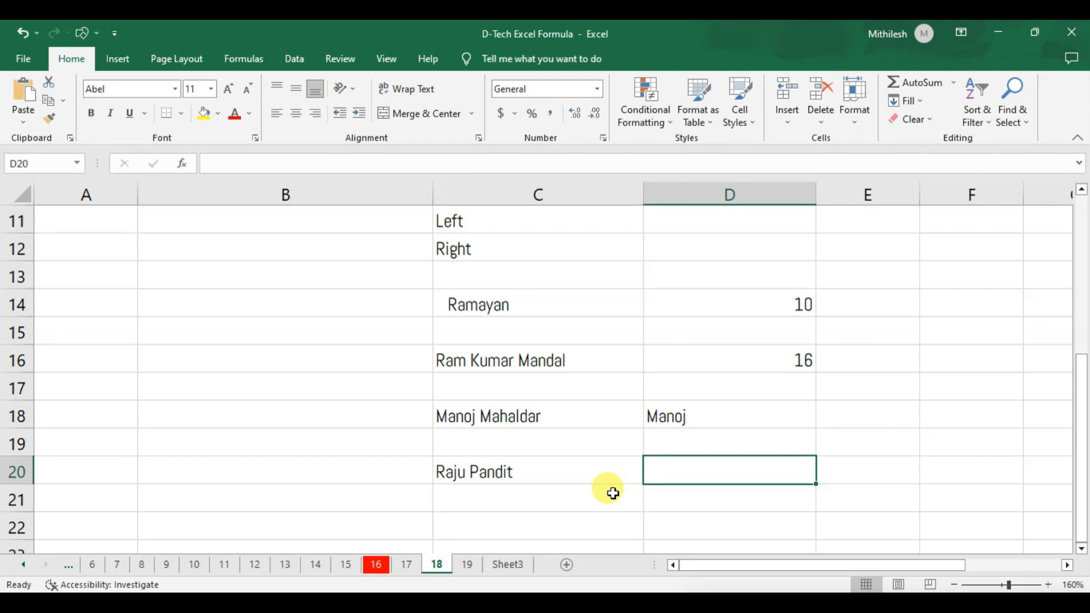
Step: Extract the last six characters of the name in C20 by entering =RIGHT(C20,6) in cell D20
{"action": "type", "text": "="}
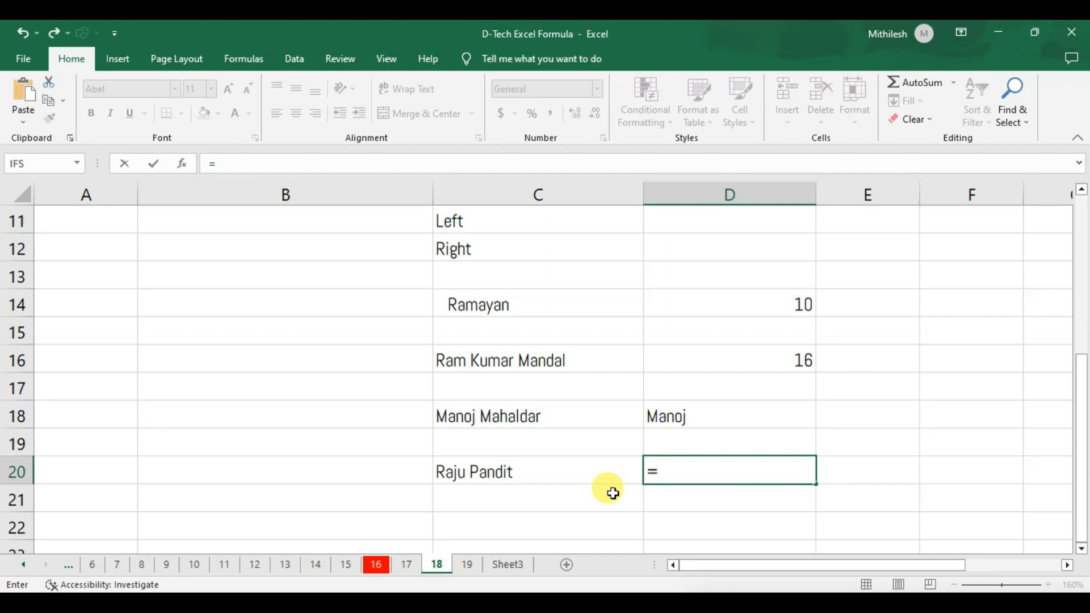
{"action": "type", "text": "right"}
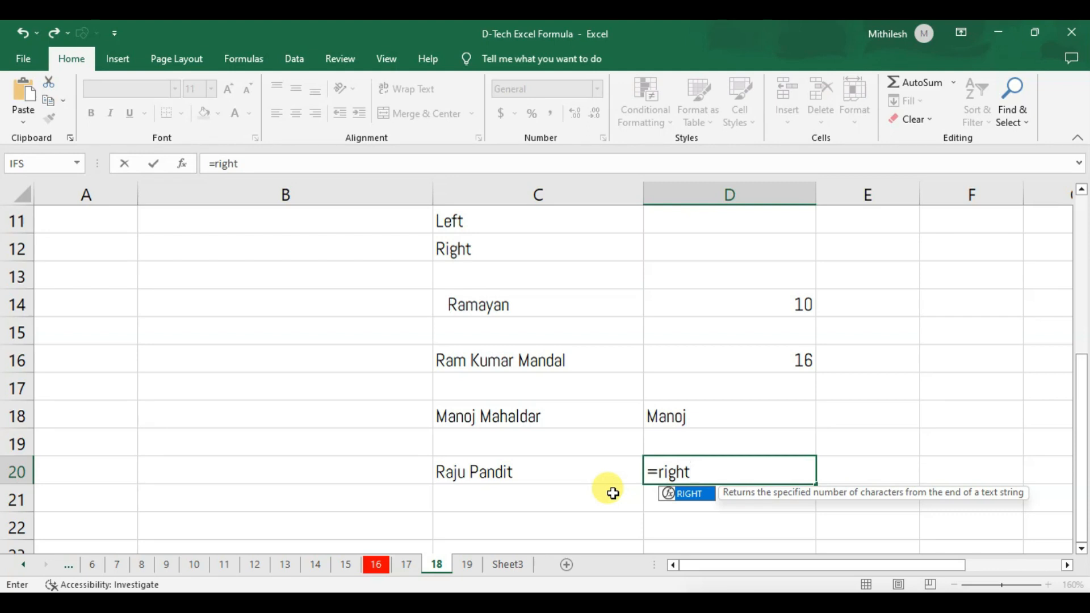
{"action": "key", "text": "Tab"}
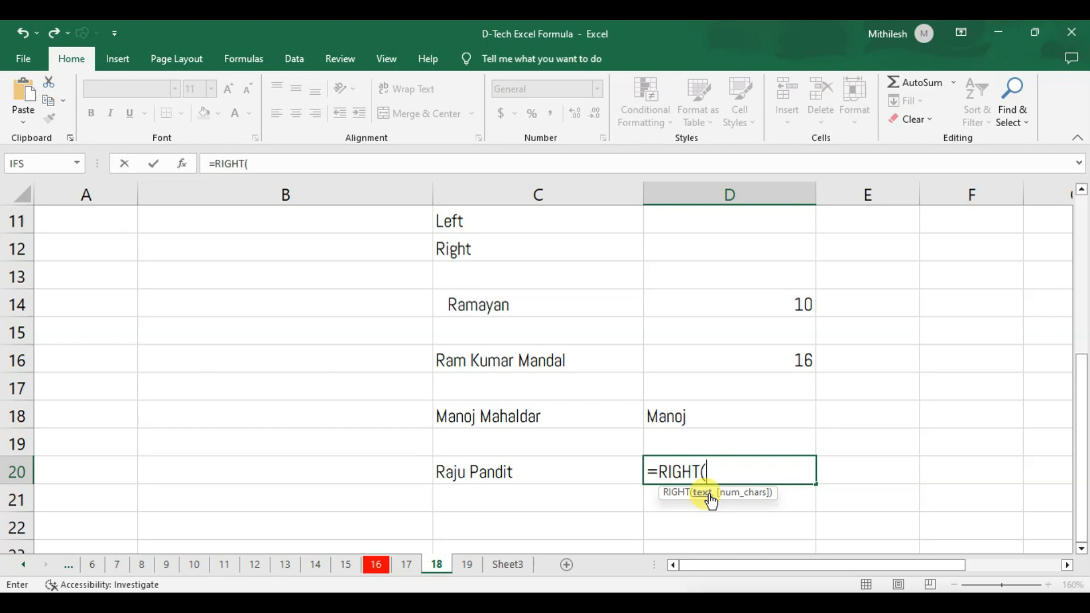
{"action": "left_click", "coordinate": [485, 477]}
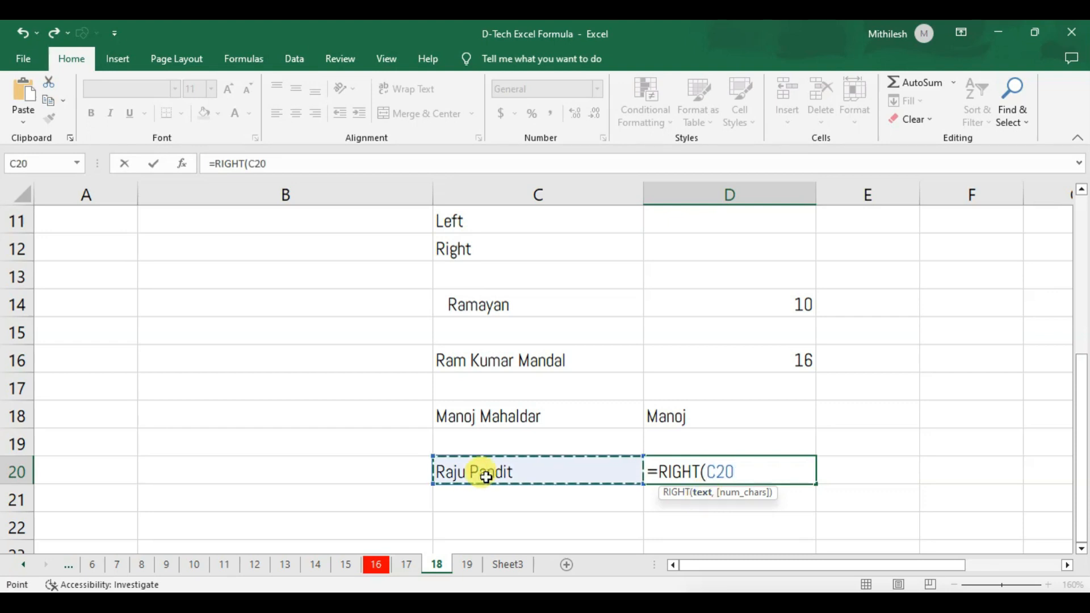
{"action": "type", "text": ","}
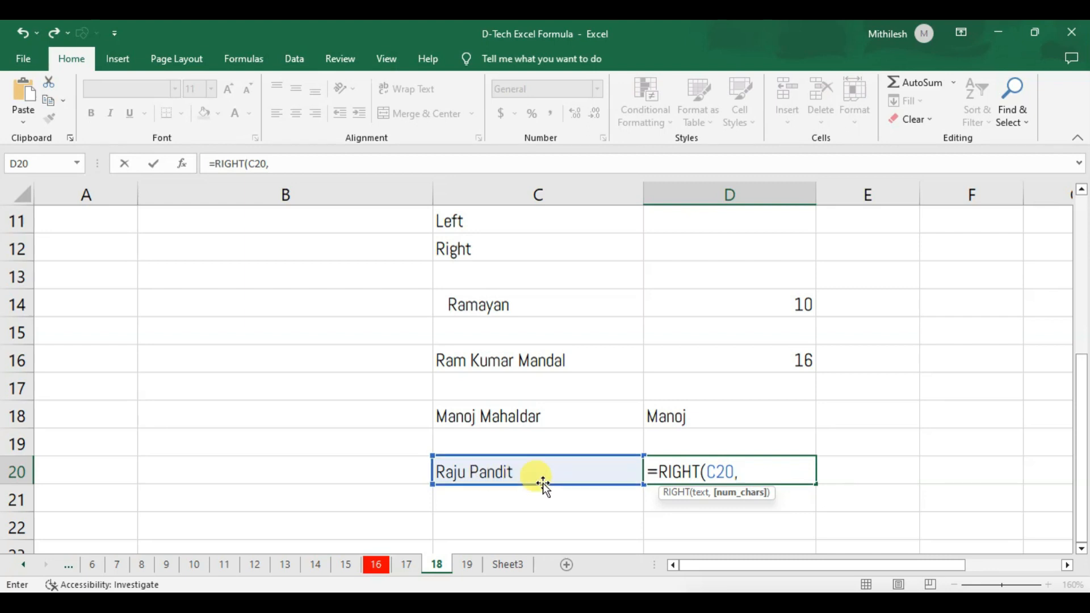
{"action": "type", "text": "6)"}
{"action": "key", "text": "Return"}
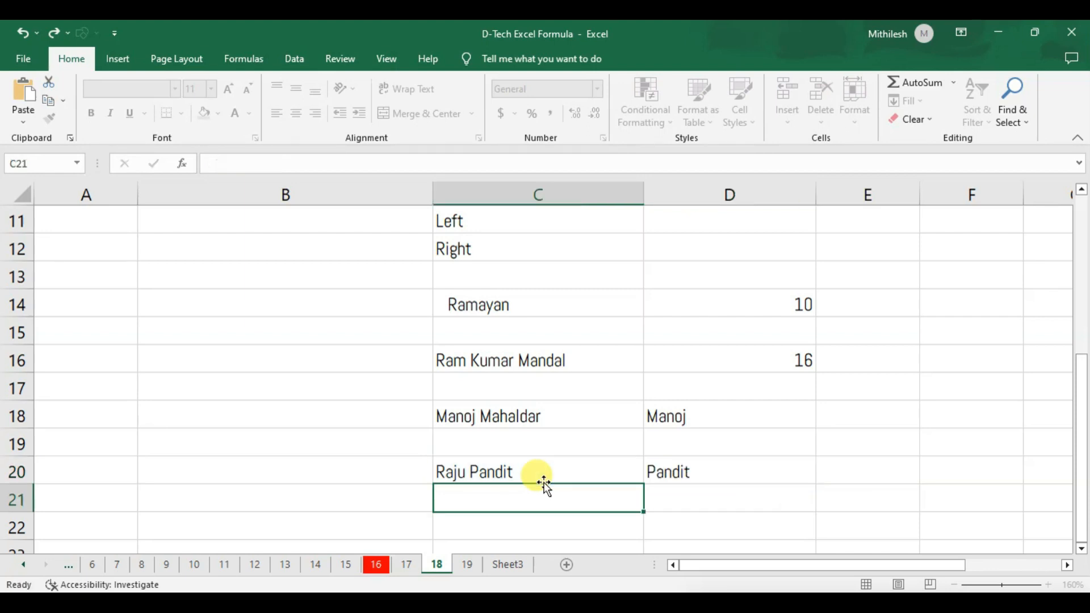
{"action": "left_click", "coordinate": [704, 471]}
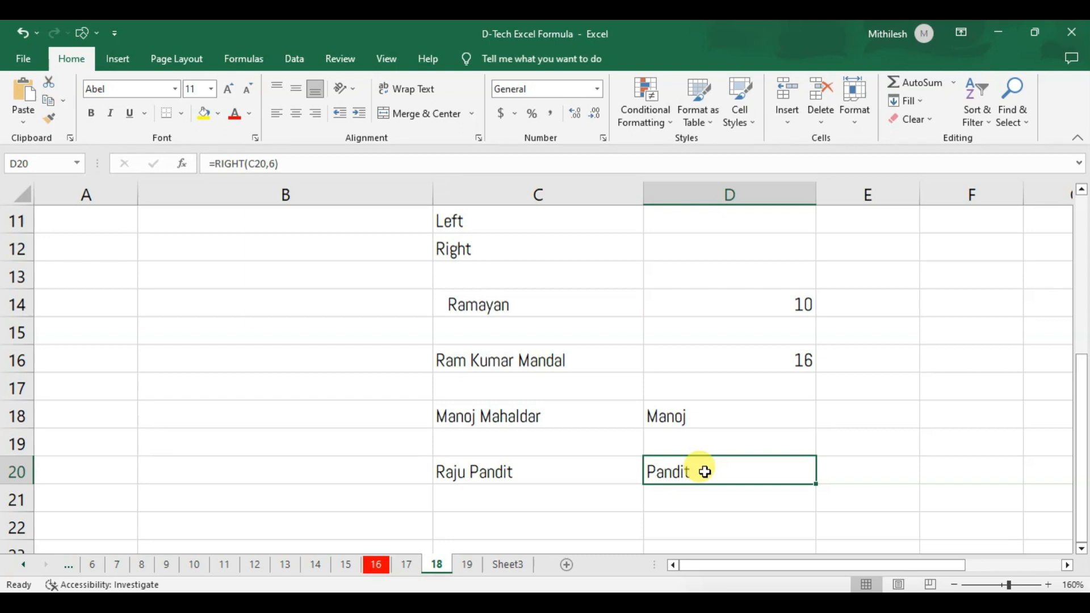
{"action": "scroll", "coordinate": [681, 463], "scroll_direction": "down", "scroll_amount": 1}
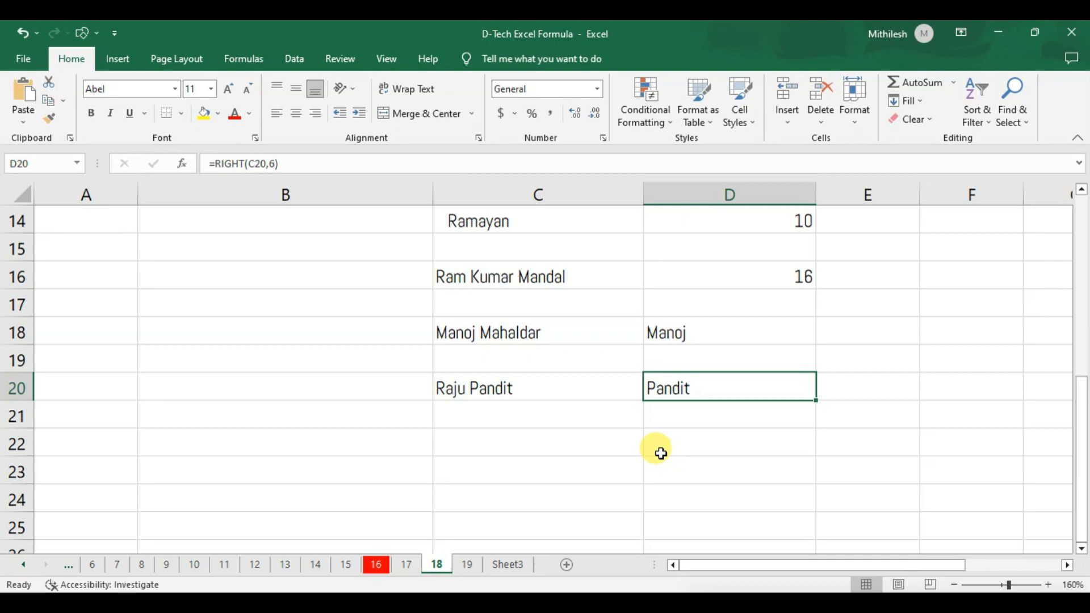
Step: Enter the mixed-case sentence "ant of THIS EART is very SMALL." in cell B23 for the sentence case example
{"action": "scroll", "coordinate": [647, 431], "scroll_direction": "up", "scroll_amount": 2}
{"action": "scroll", "coordinate": [624, 420], "scroll_direction": "up", "scroll_amount": 1}
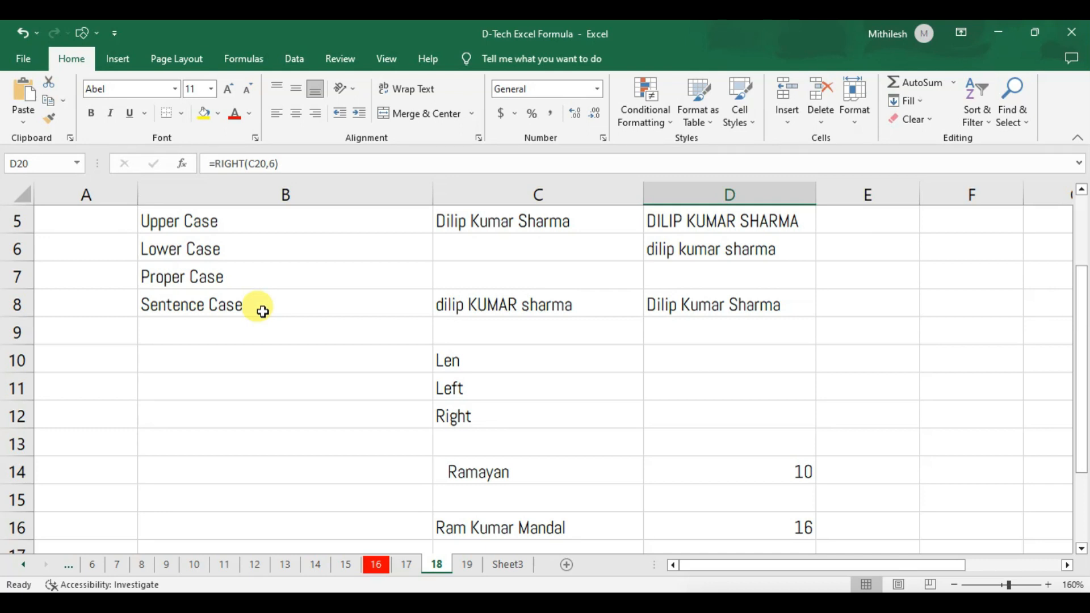
{"action": "scroll", "coordinate": [267, 310], "scroll_direction": "down", "scroll_amount": 5}
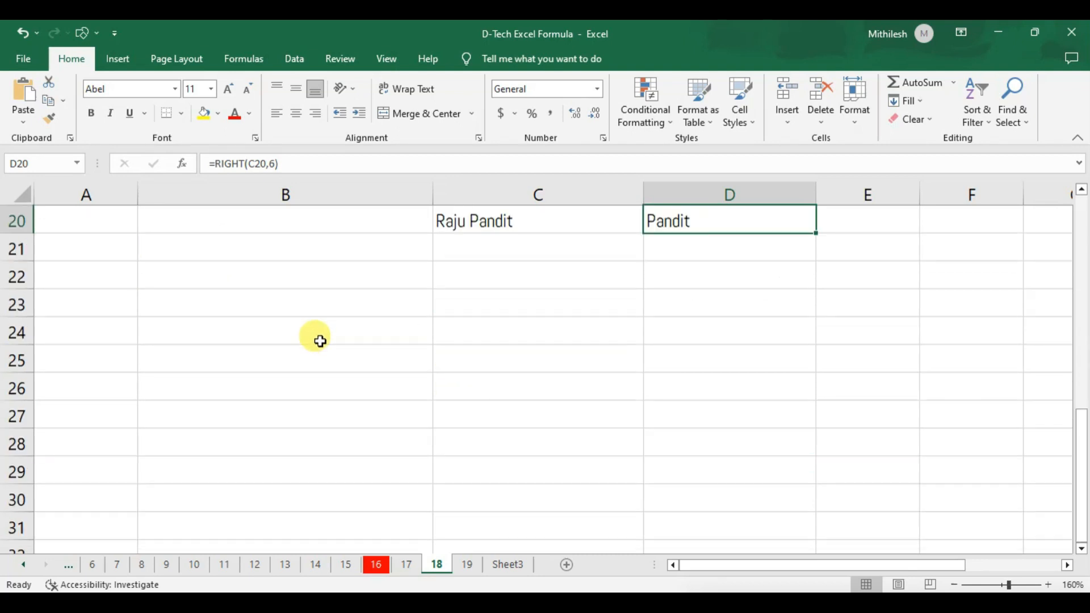
{"action": "left_click", "coordinate": [305, 306]}
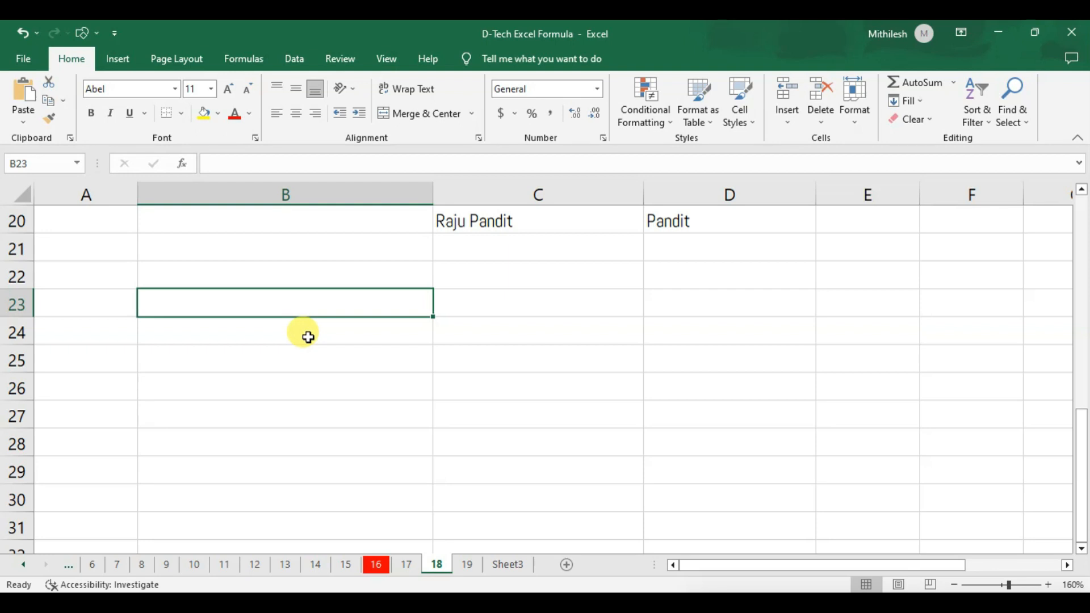
{"action": "type", "text": "a"}
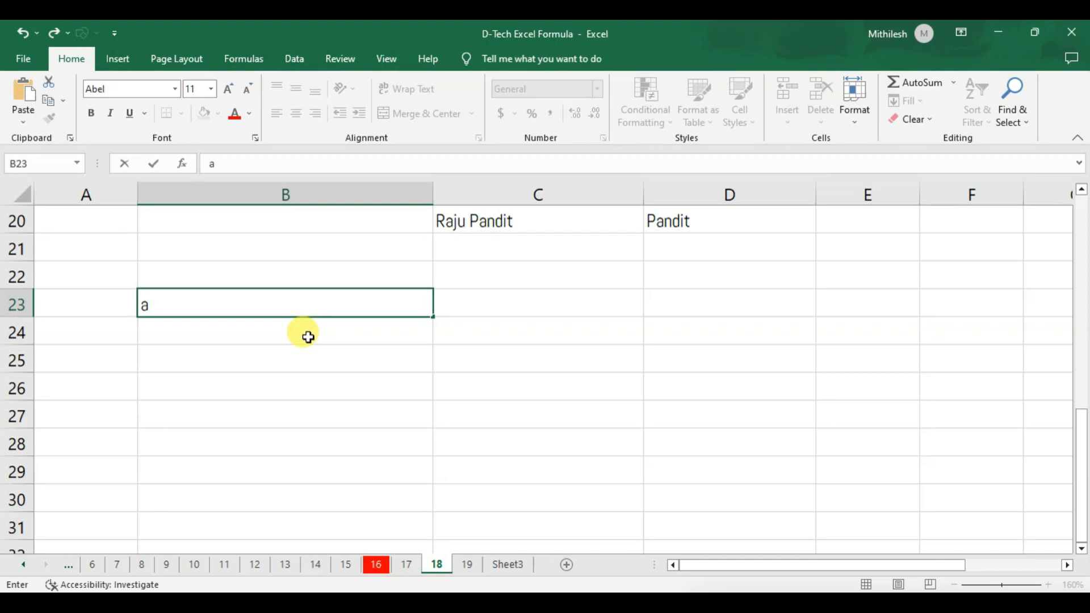
{"action": "type", "text": "nt of TH"}
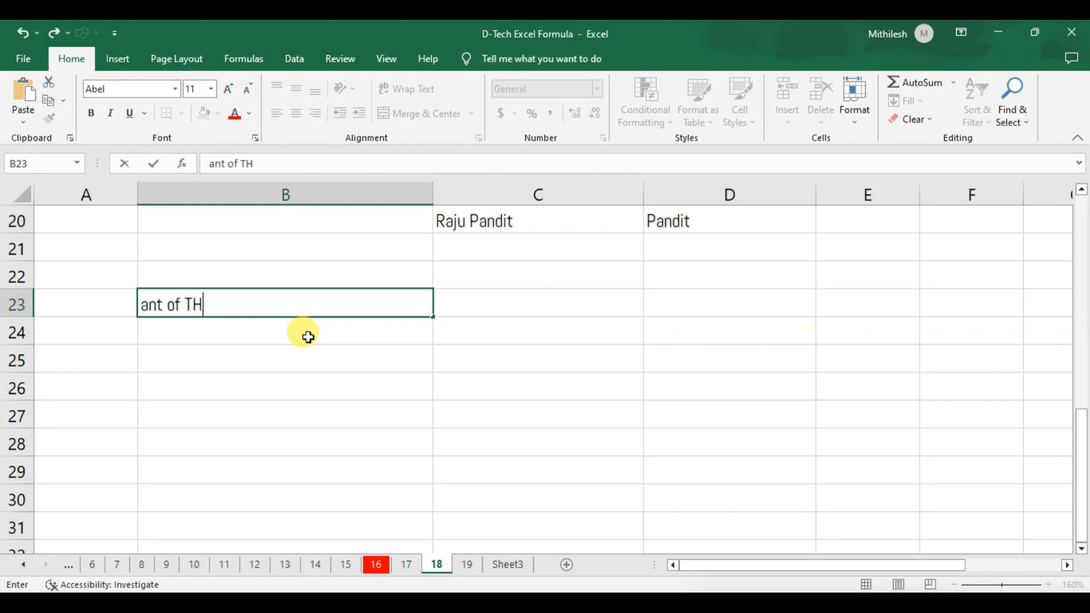
{"action": "type", "text": "IS EART"}
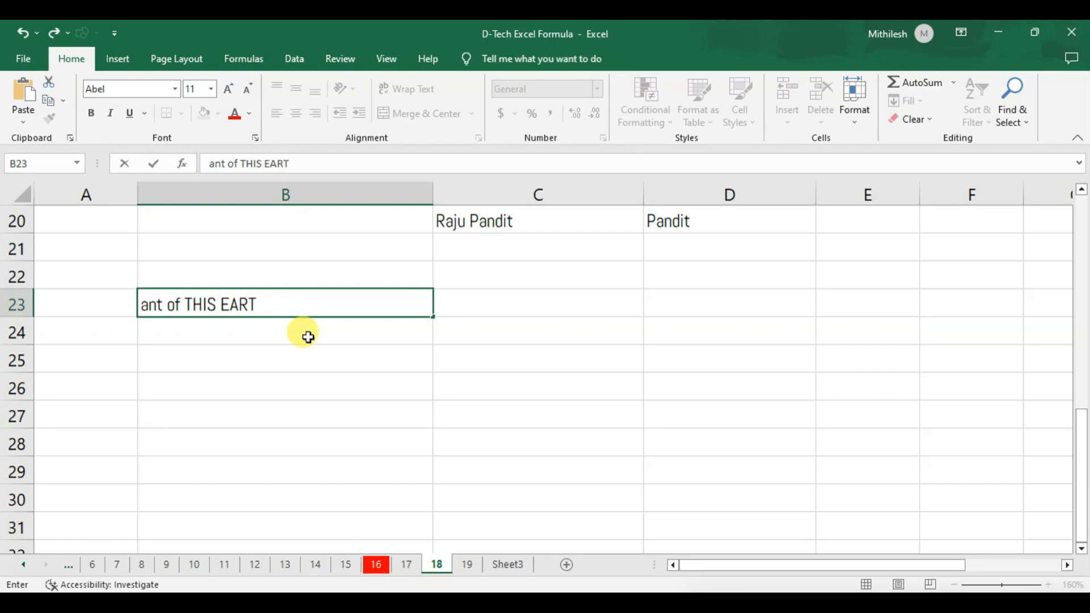
{"action": "type", "text": " is very SMALL."}
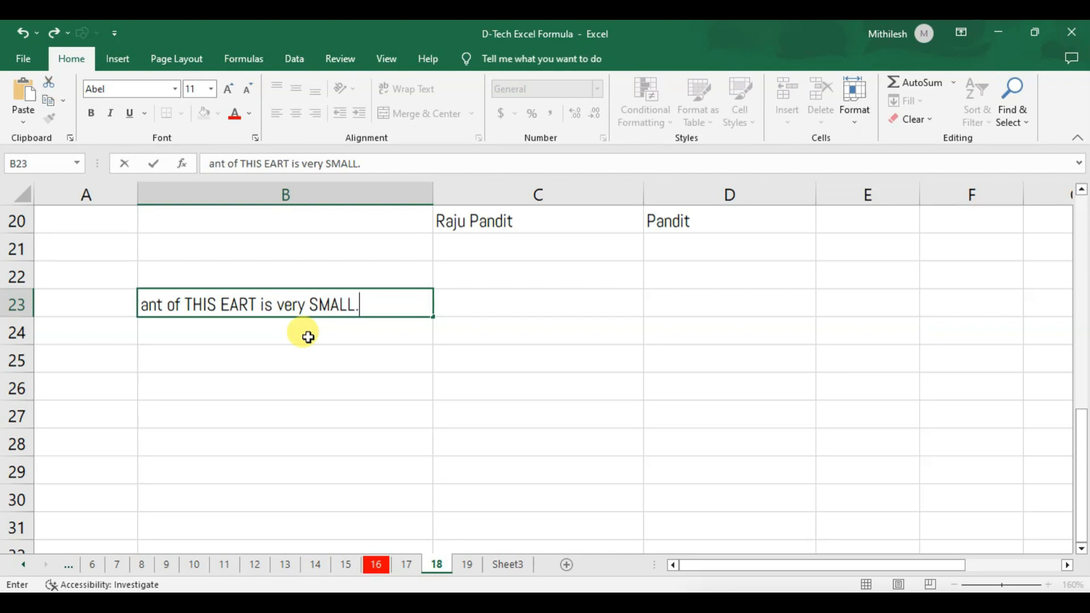
{"action": "key", "text": "Return"}
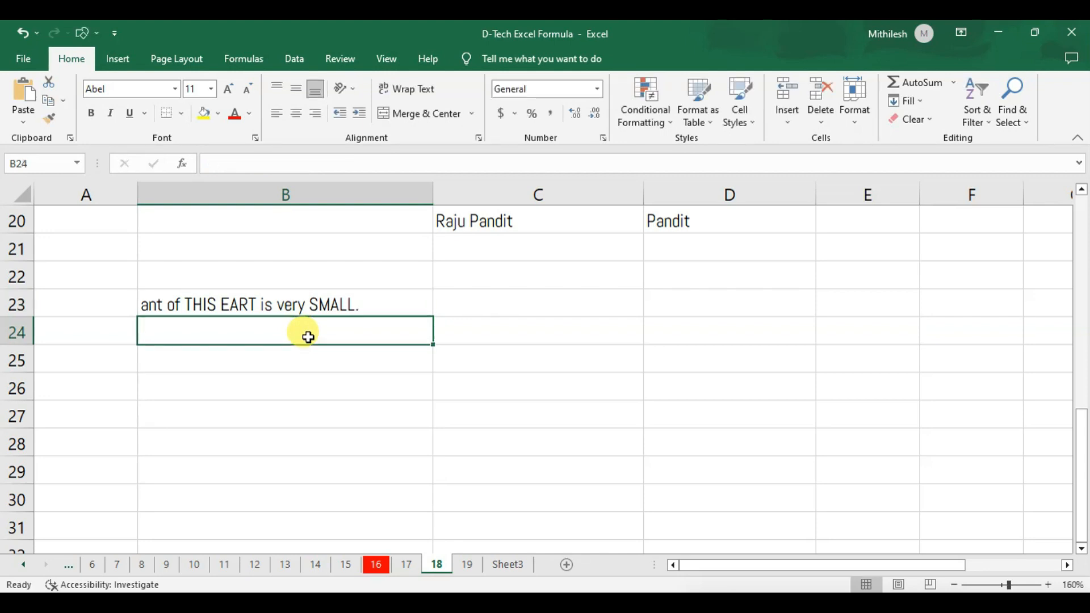
Step: Extract the first character of the sentence in B23 by entering =LEFT(B23,1) in cell C23
{"action": "key", "text": "Up"}
{"action": "key", "text": "Right"}
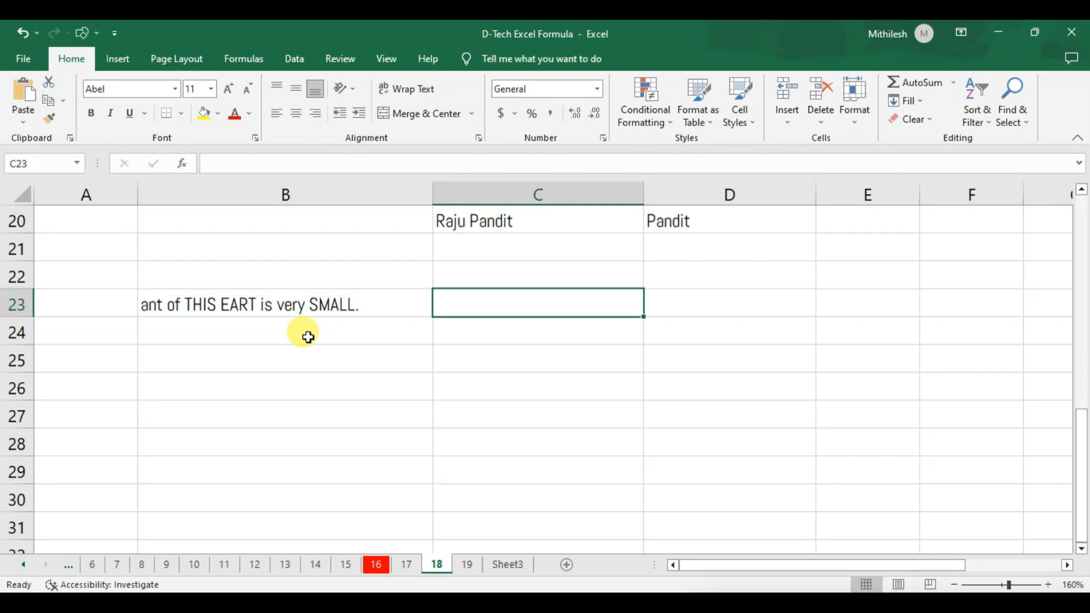
{"action": "type", "text": "=LEFT("}
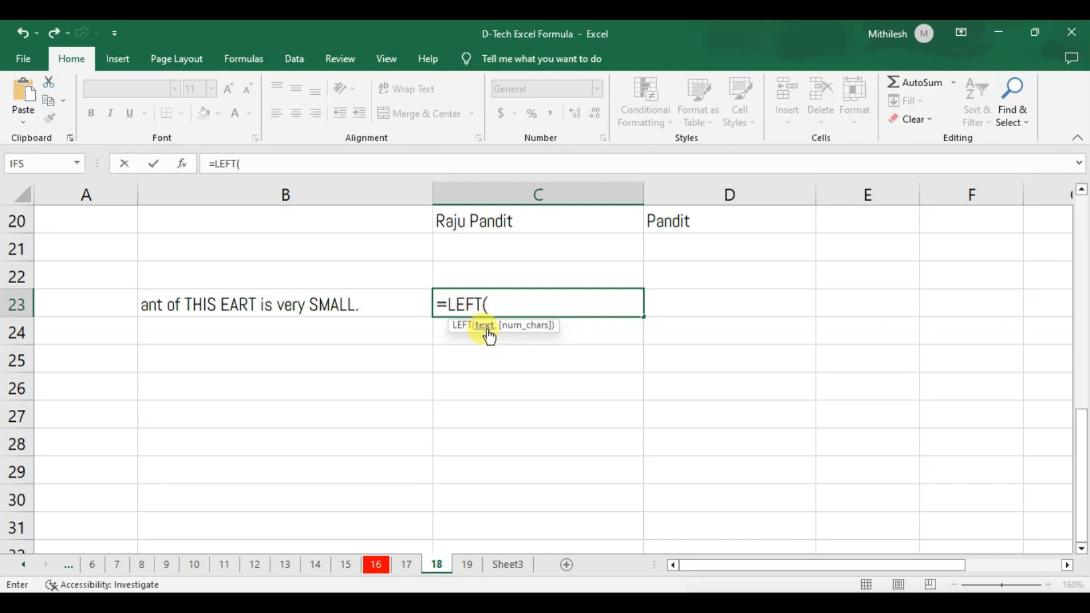
{"action": "left_click", "coordinate": [222, 305]}
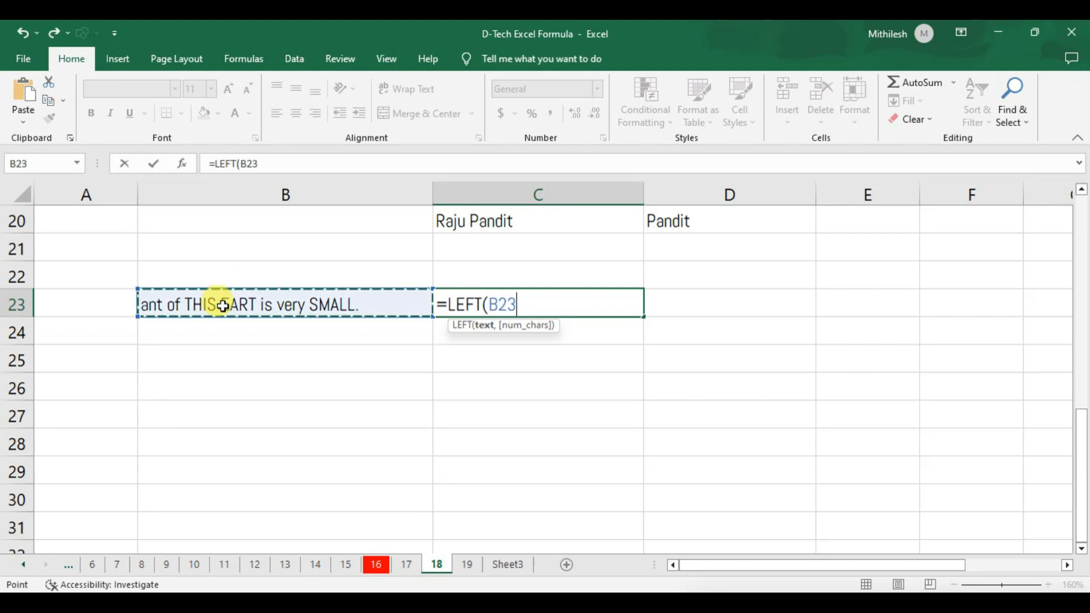
{"action": "type", "text": ","}
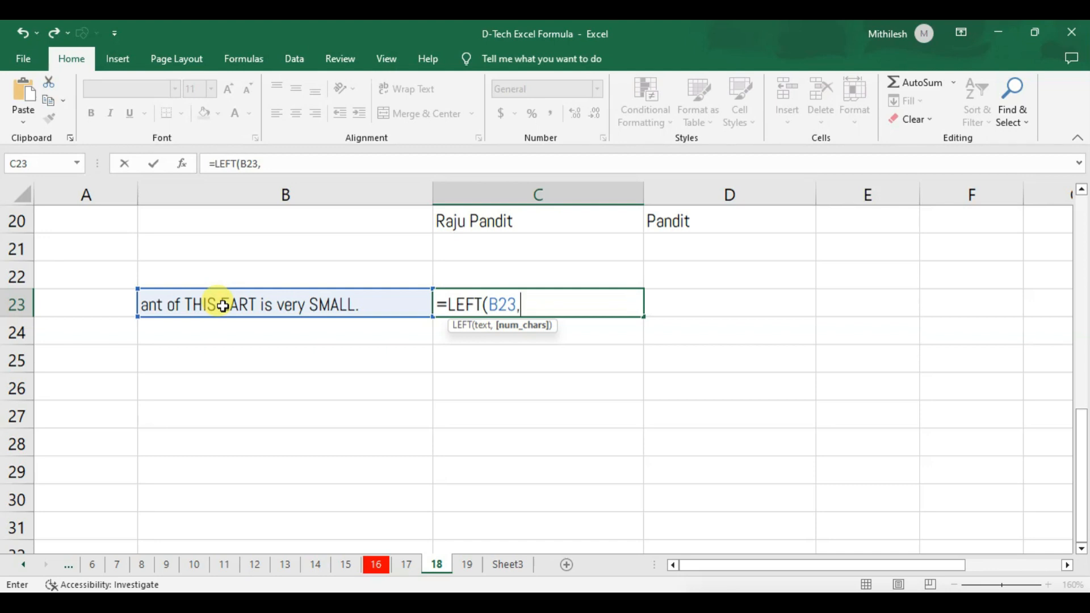
{"action": "type", "text": "1)"}
{"action": "key", "text": "Return"}
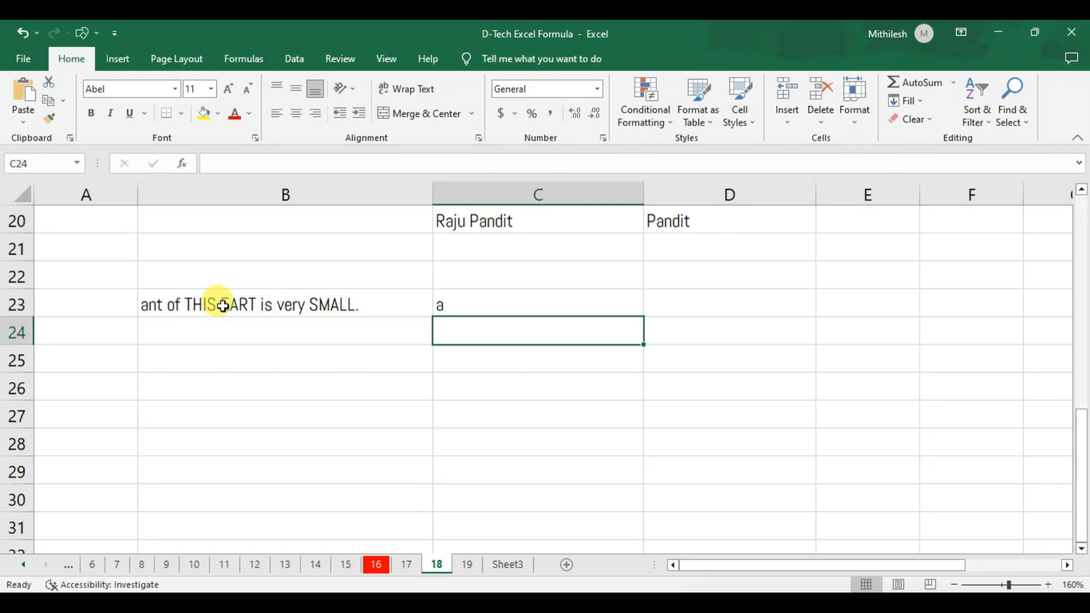
Step: Capitalize the extracted letter by wrapping the formula in C23 with UPPER, making it =UPPER(LEFT(B23,1))
{"action": "left_click", "coordinate": [480, 305]}
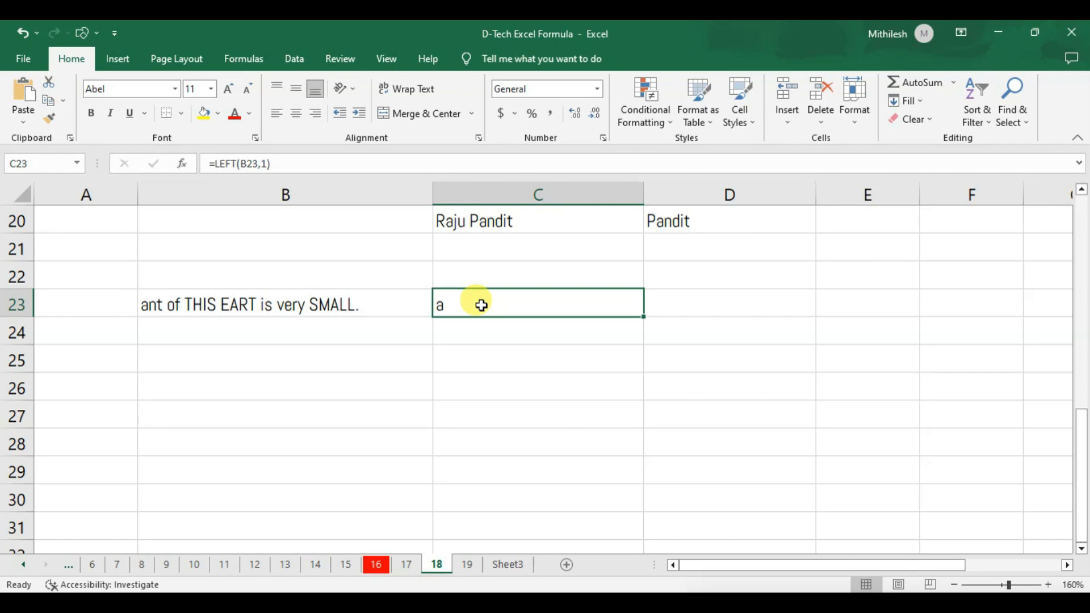
{"action": "double_click", "coordinate": [482, 306]}
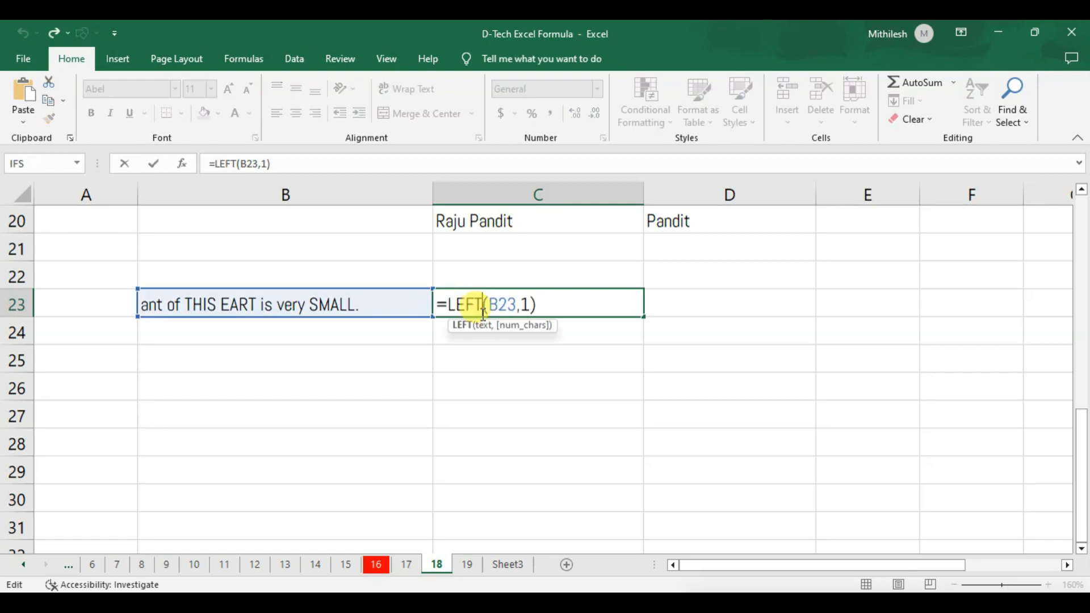
{"action": "left_click", "coordinate": [448, 305]}
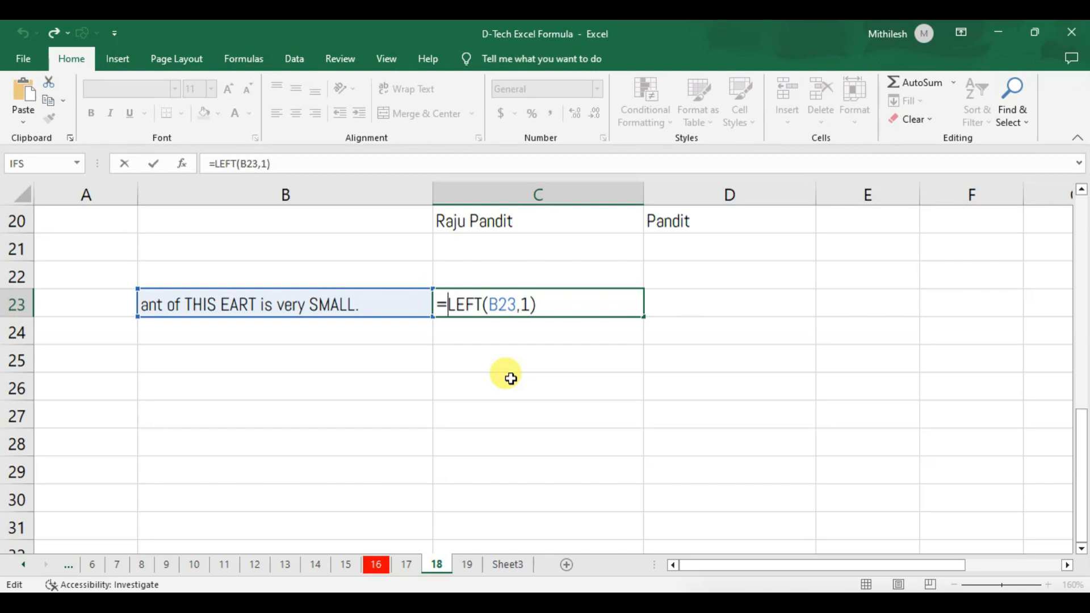
{"action": "type", "text": "UPPE"}
{"action": "key", "text": "Tab"}
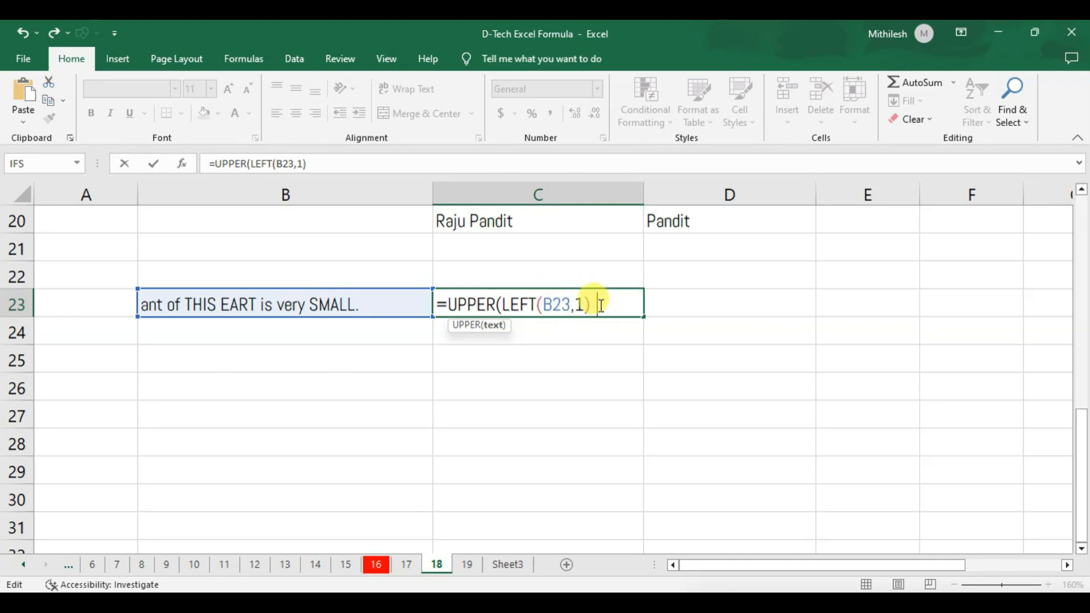
{"action": "type", "text": ")"}
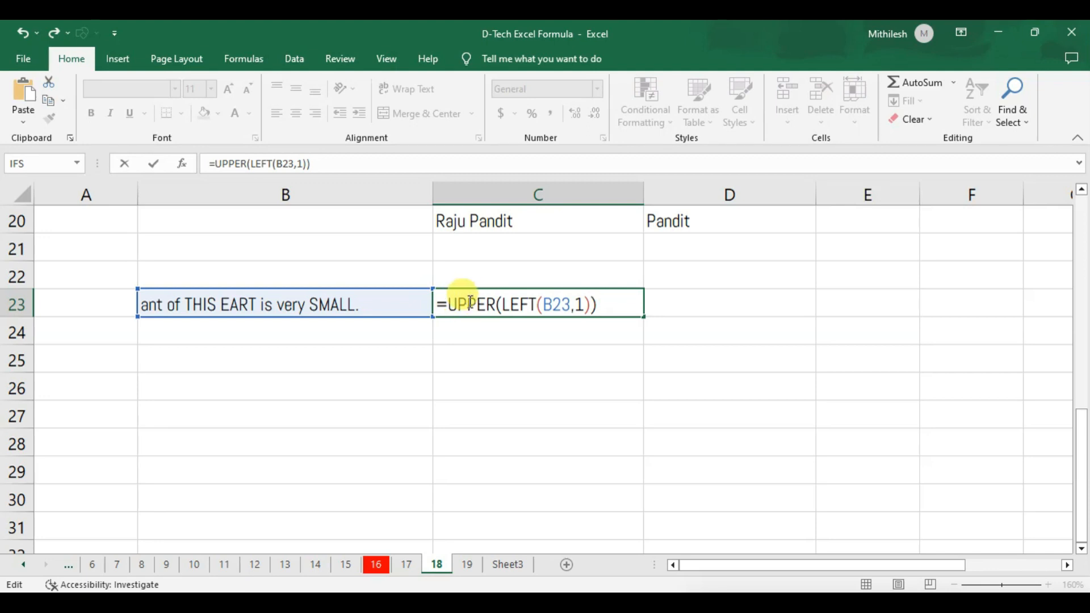
{"action": "left_click_drag", "start_coordinate": [447, 301], "coordinate": [499, 293]}
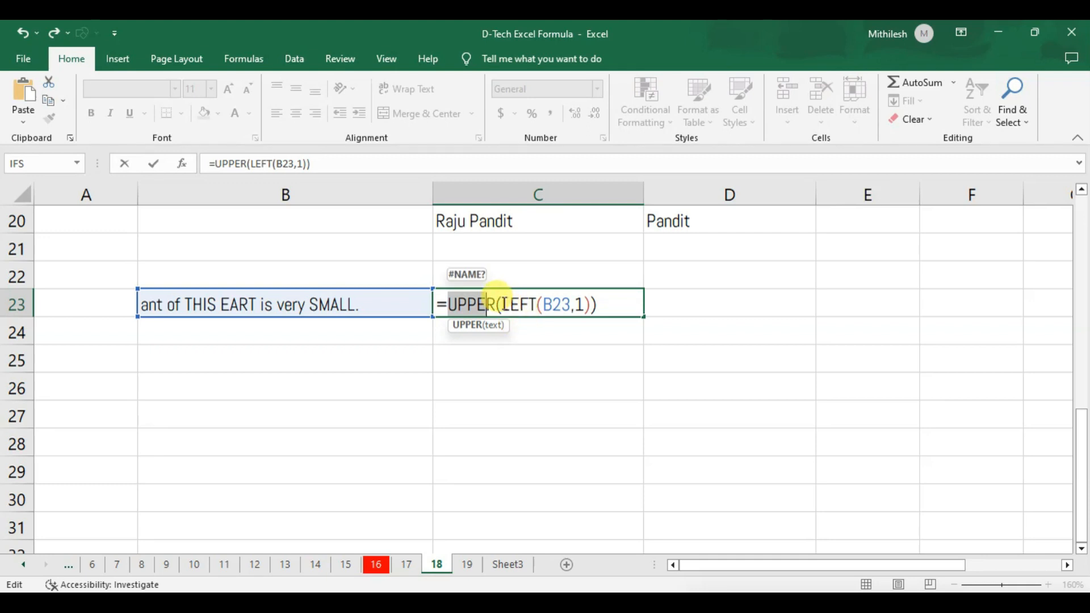
{"action": "left_click", "coordinate": [500, 304]}
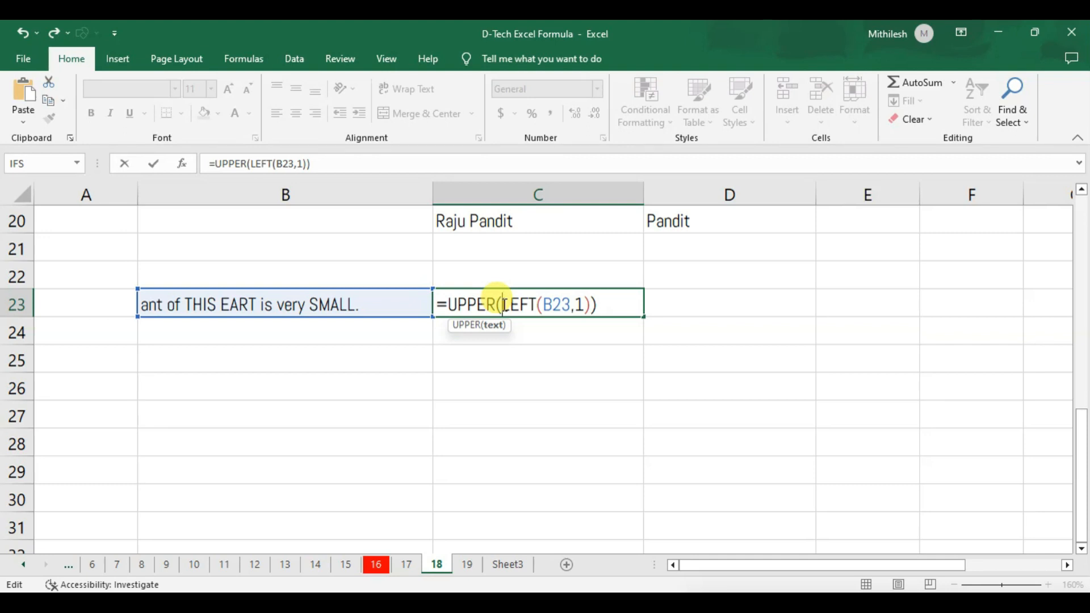
{"action": "left_click", "coordinate": [610, 299]}
{"action": "key", "text": "Return"}
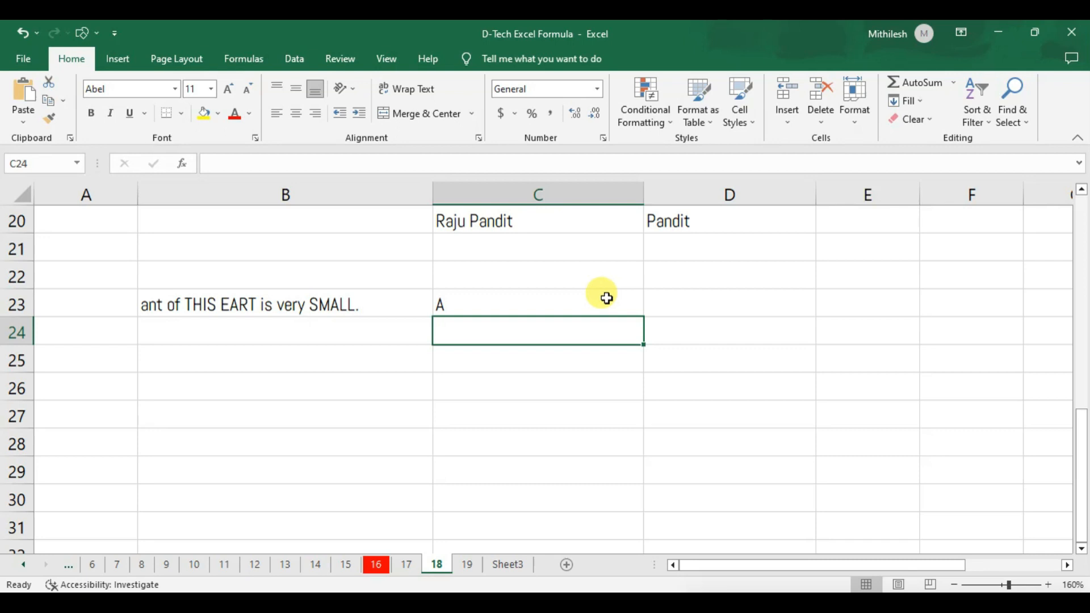
Step: Append &LOWER(RIGHT(B23,LEN(B23)-1)) to the formula in C23 to join the rest of the sentence in lowercase
{"action": "left_click", "coordinate": [541, 304]}
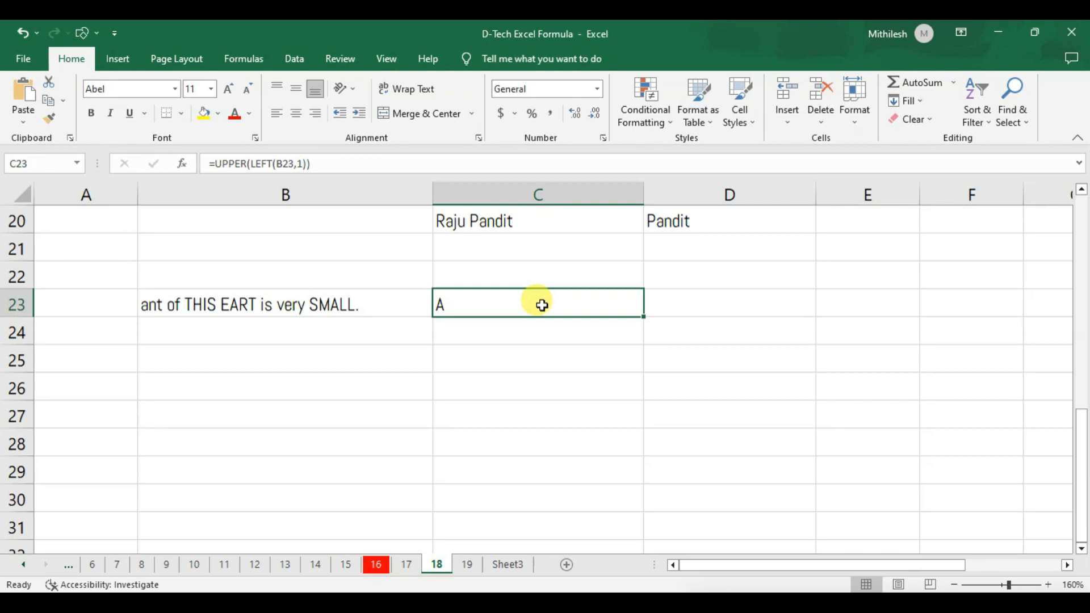
{"action": "double_click", "coordinate": [599, 305]}
{"action": "type", "text": "&"}
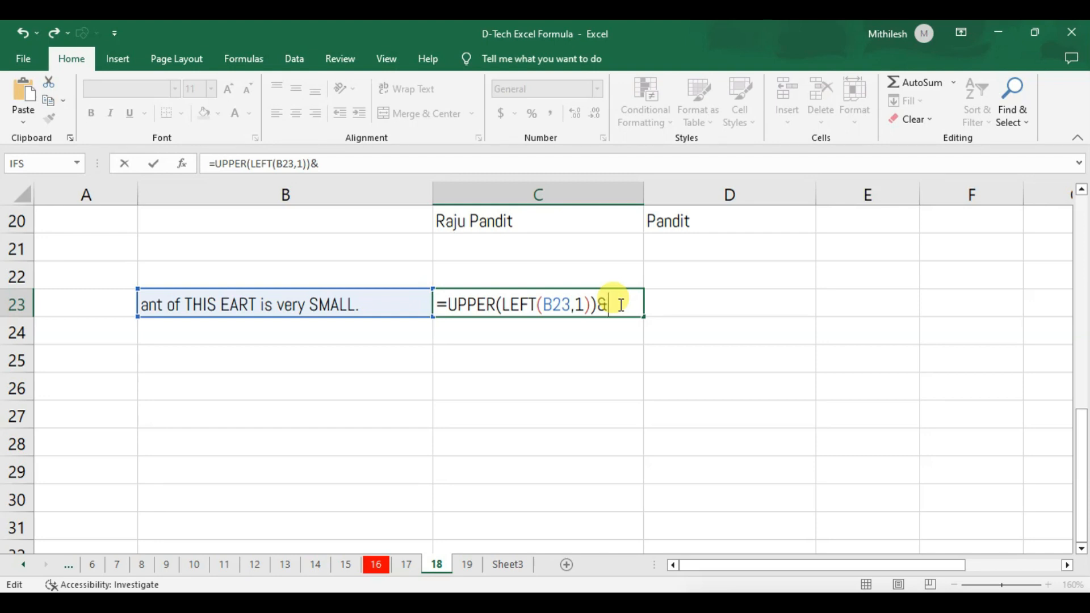
{"action": "type", "text": "R"}
{"action": "key", "text": "BackSpace"}
{"action": "type", "text": "LOWER("}
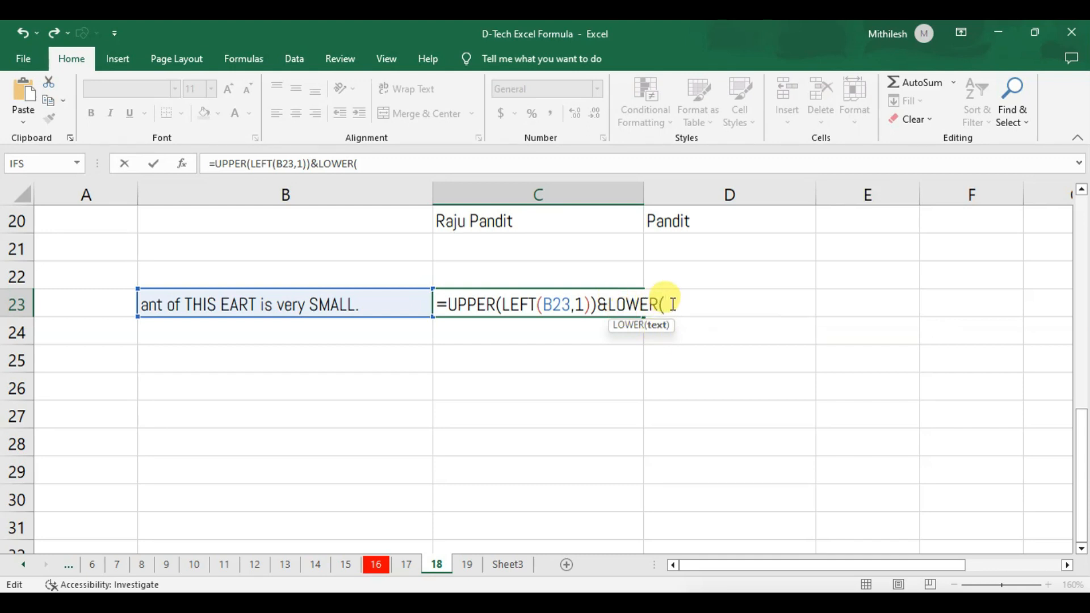
{"action": "type", "text": "RIGHT("}
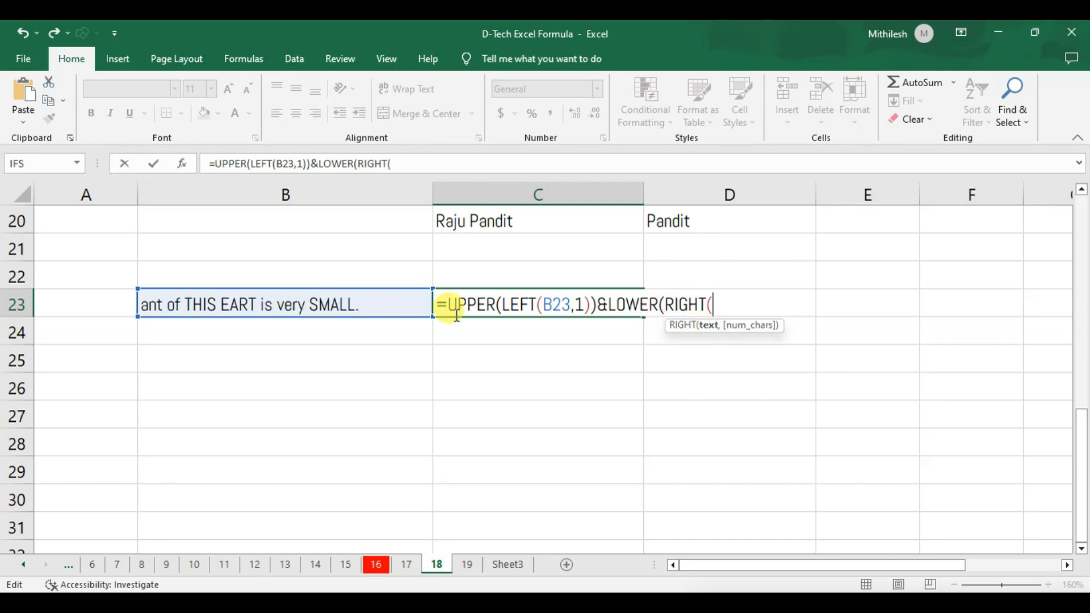
{"action": "left_click", "coordinate": [337, 305]}
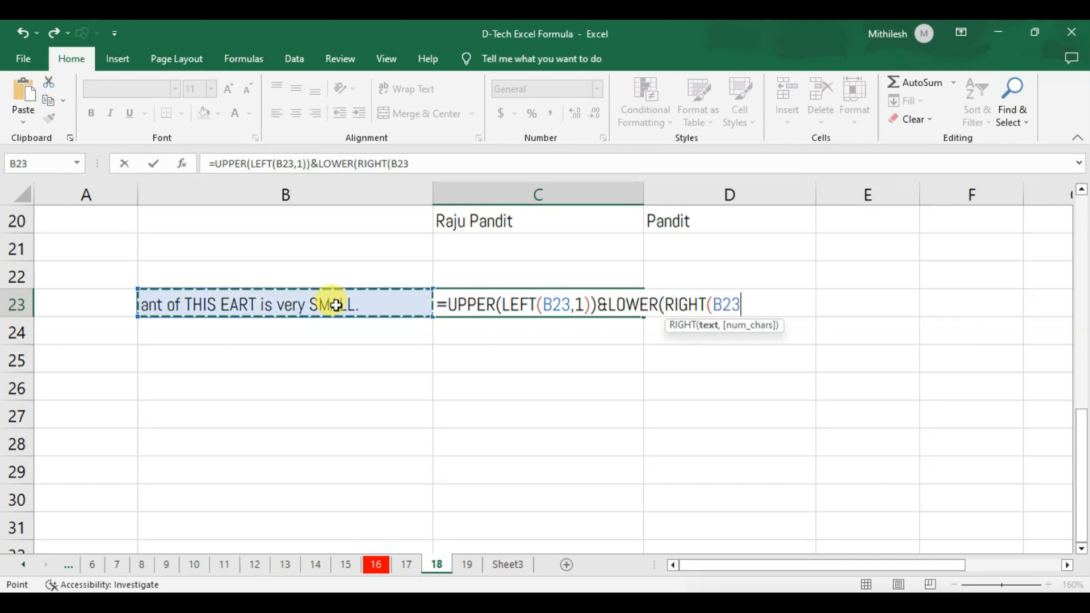
{"action": "type", "text": ","}
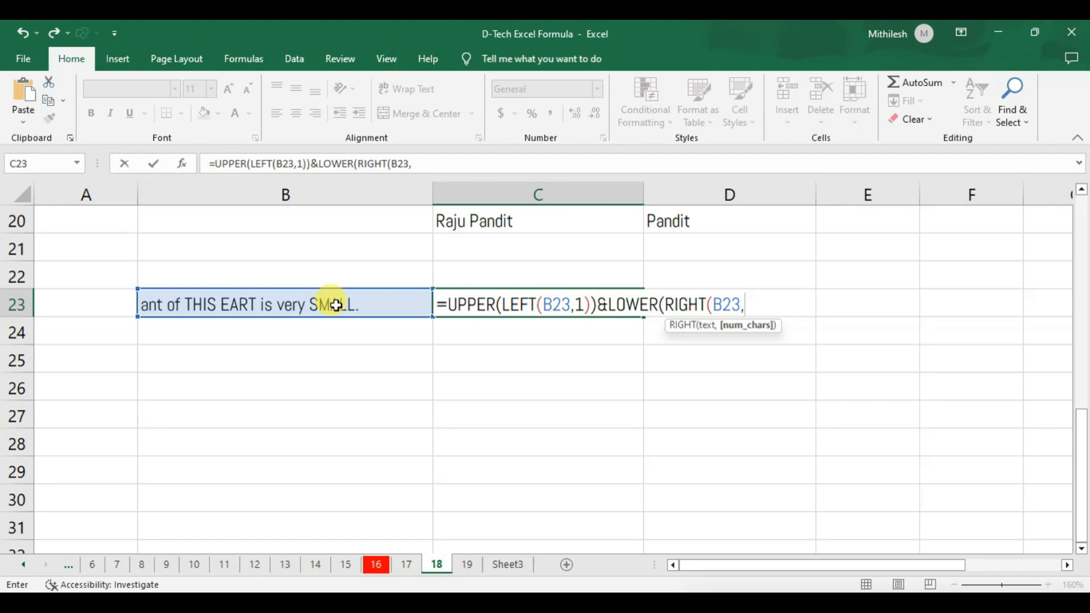
{"action": "type", "text": "LEN("}
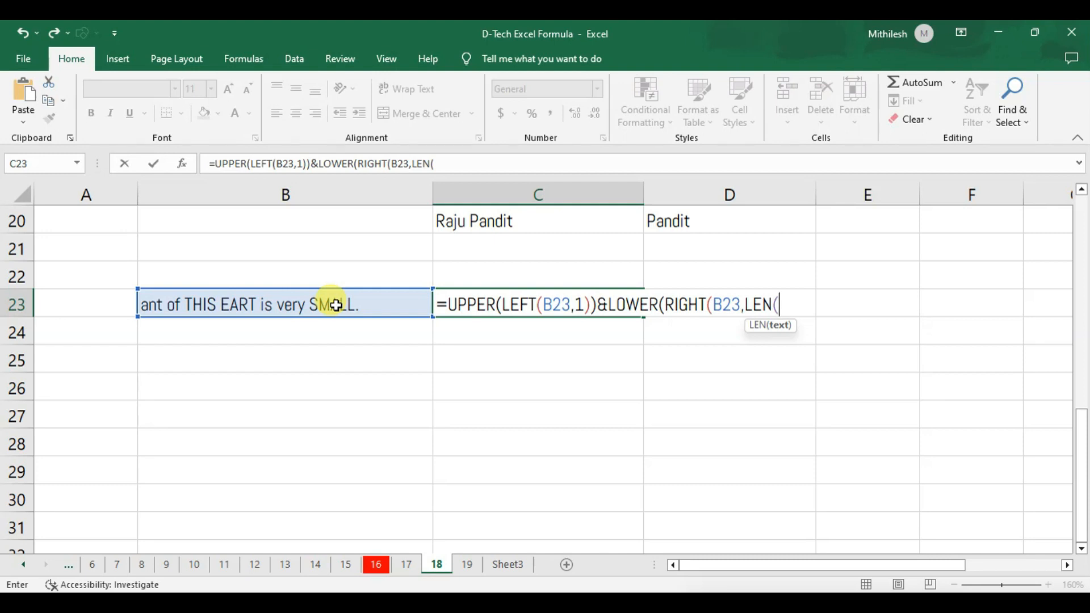
{"action": "left_click", "coordinate": [307, 306]}
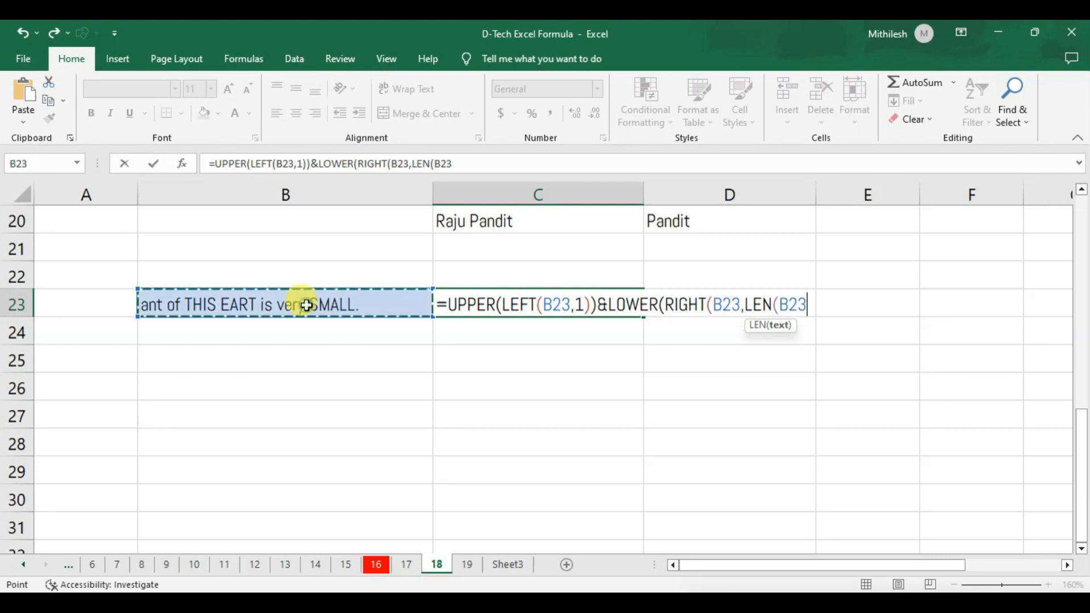
{"action": "type", "text": ")"}
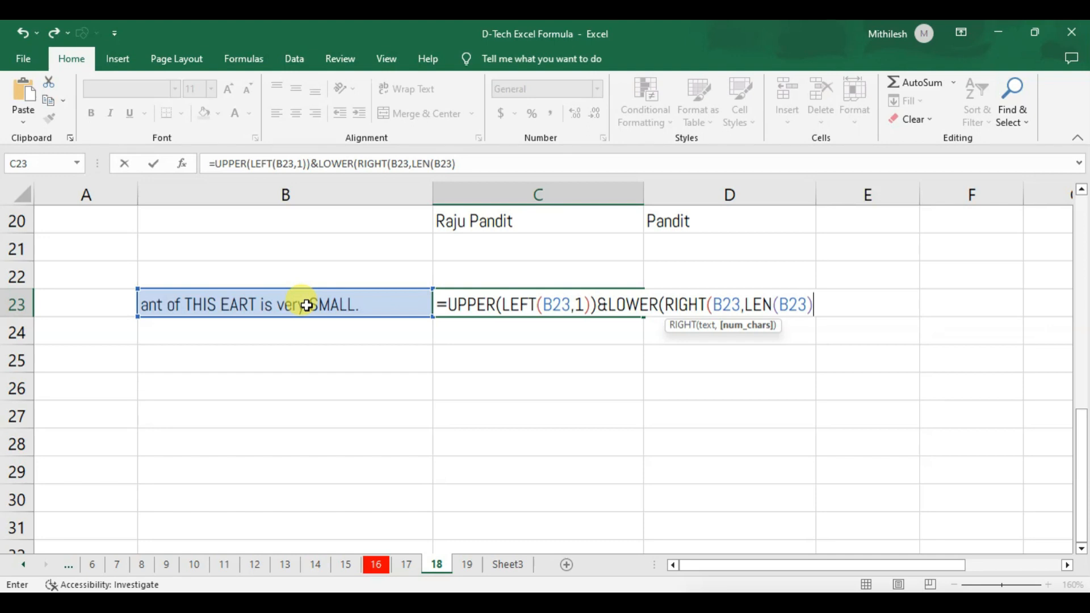
{"action": "type", "text": "-1"}
{"action": "type", "text": ")"}
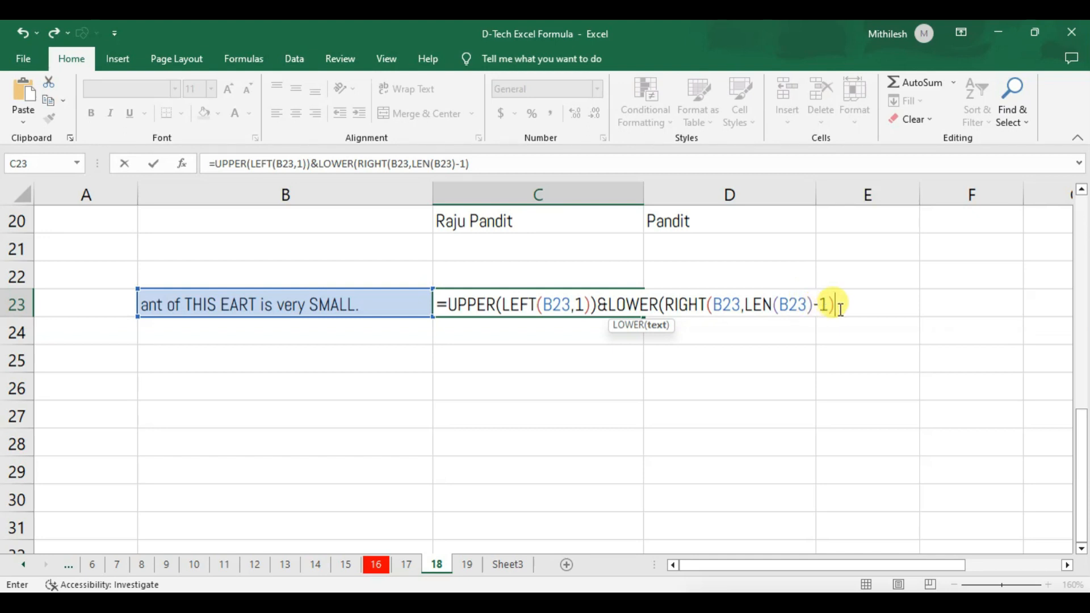
{"action": "type", "text": ")"}
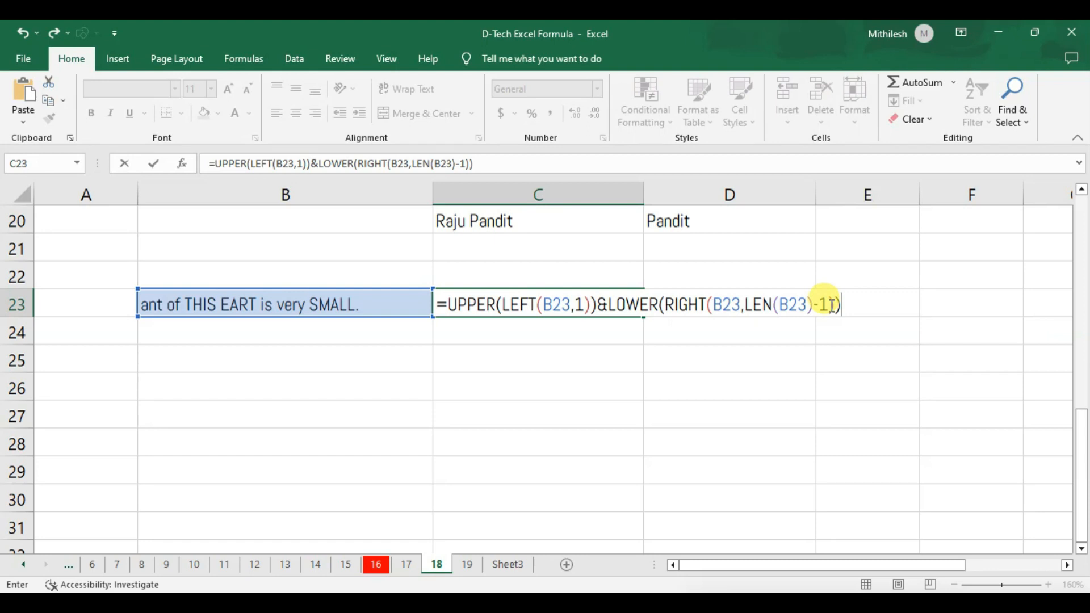
{"action": "key", "text": "Return"}
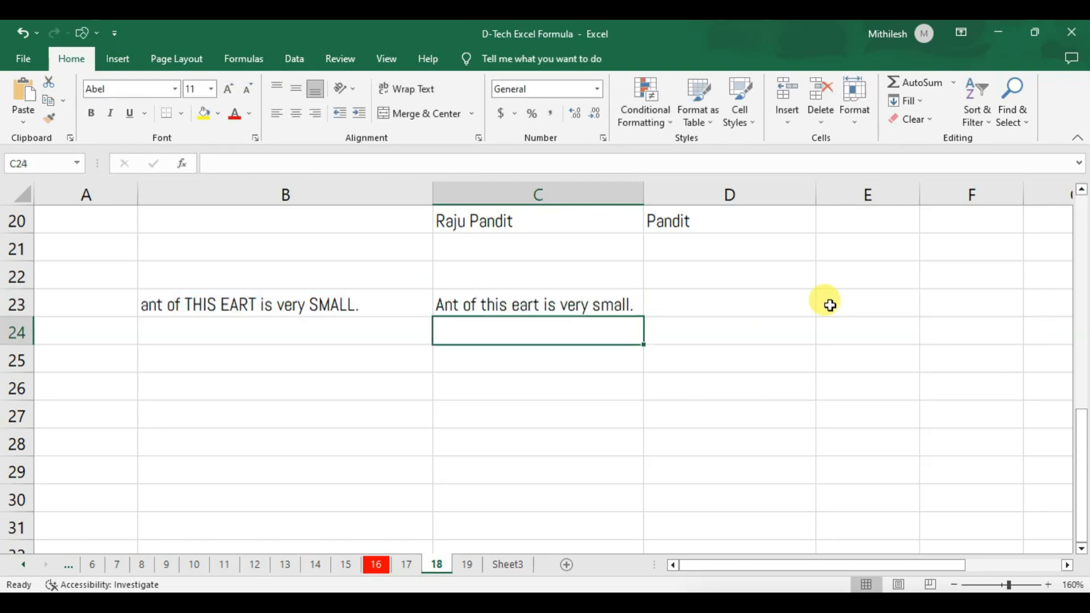
{"action": "left_click", "coordinate": [607, 379]}
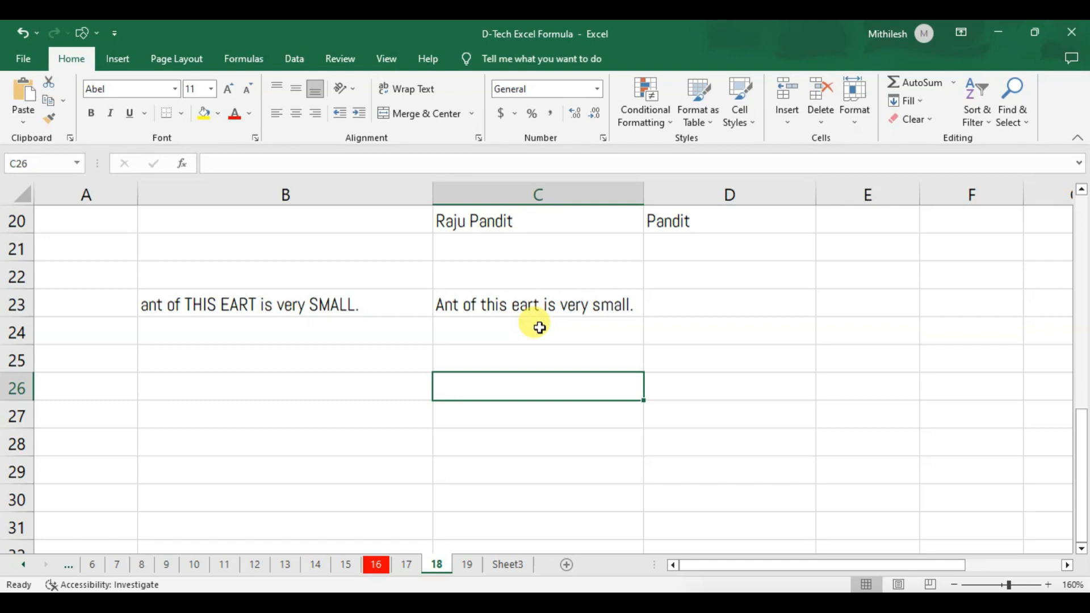
{"action": "left_click", "coordinate": [333, 310]}
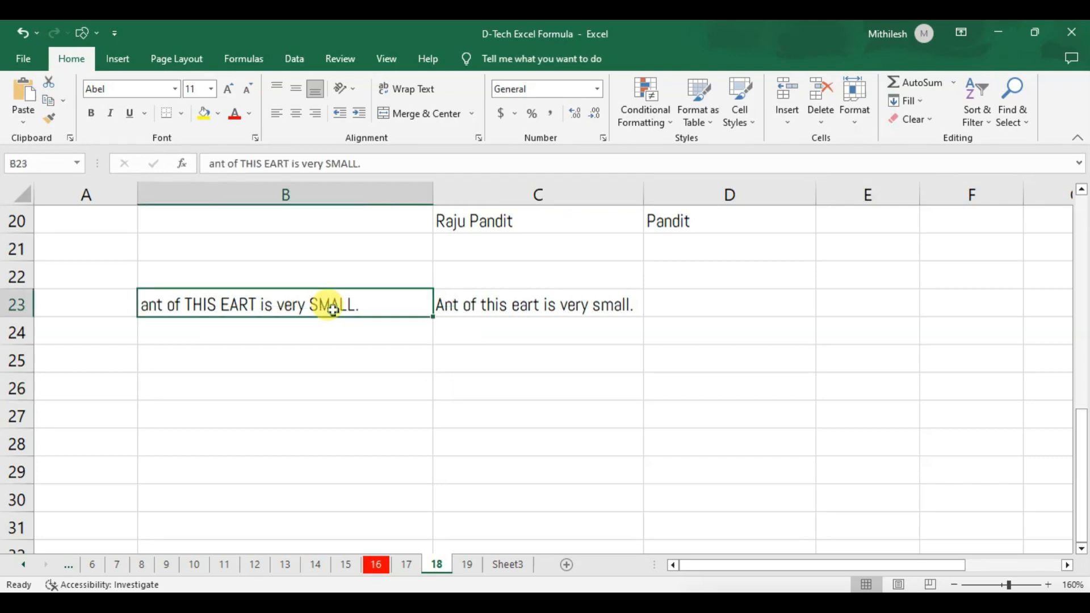
Step: Begin a second sentence-case formula in cell C25 with =UPPER(LEFT(B23,1), leaving the UPPER function's parenthesis open
{"action": "left_click", "coordinate": [514, 305]}
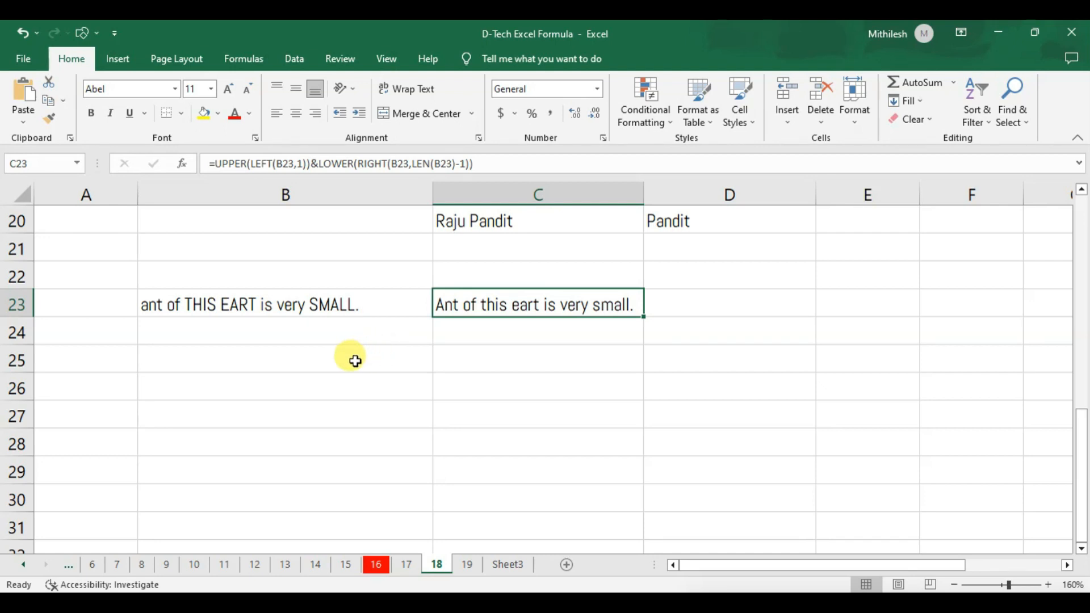
{"action": "left_click", "coordinate": [453, 361]}
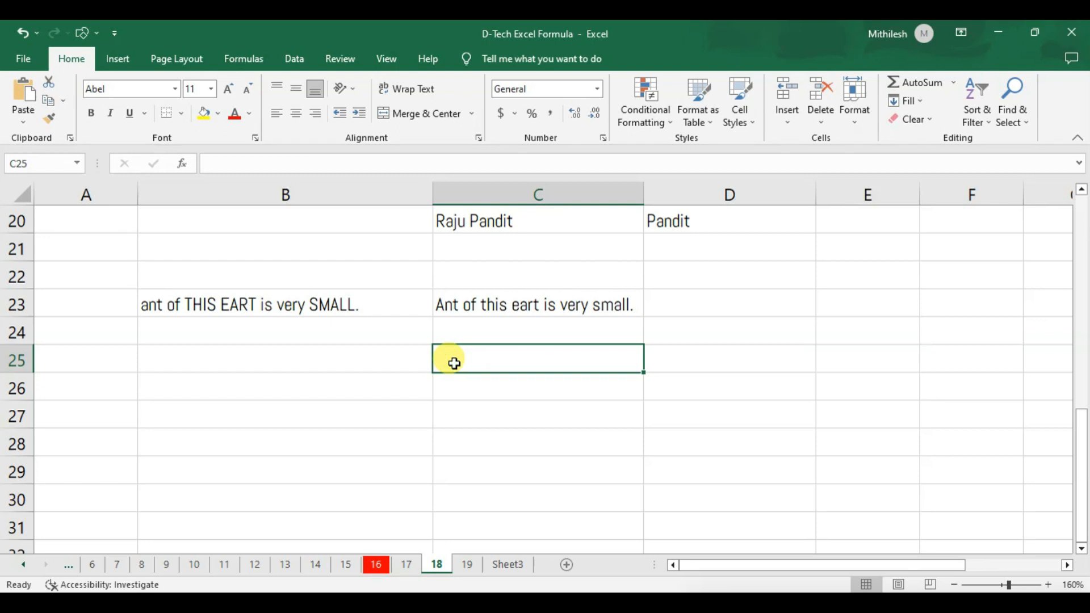
{"action": "type", "text": "="}
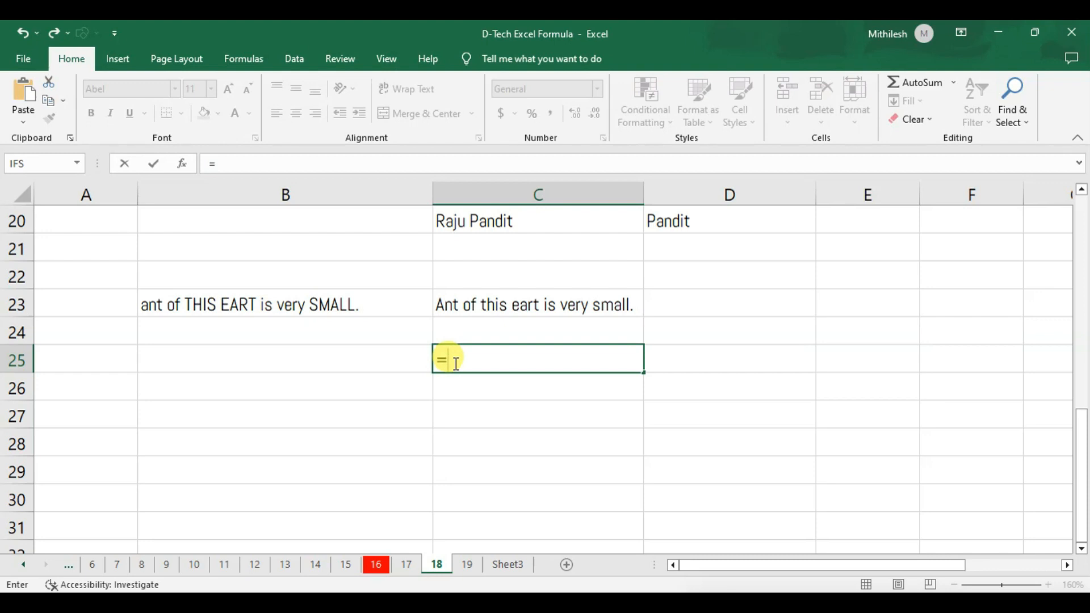
{"action": "type", "text": "UPPE"}
{"action": "key", "text": "Tab"}
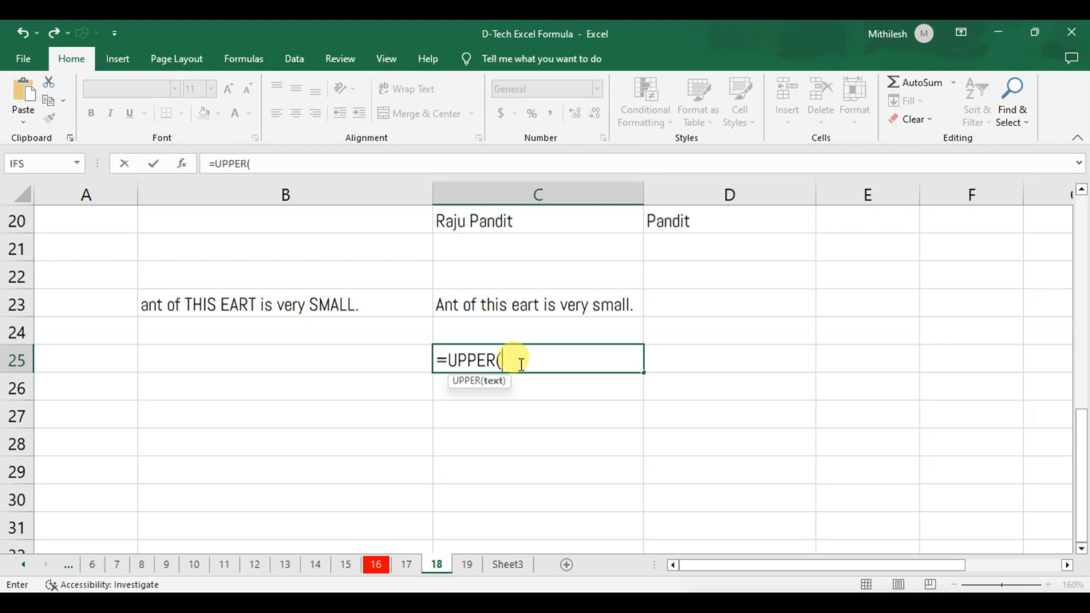
{"action": "type", "text": "LEF"}
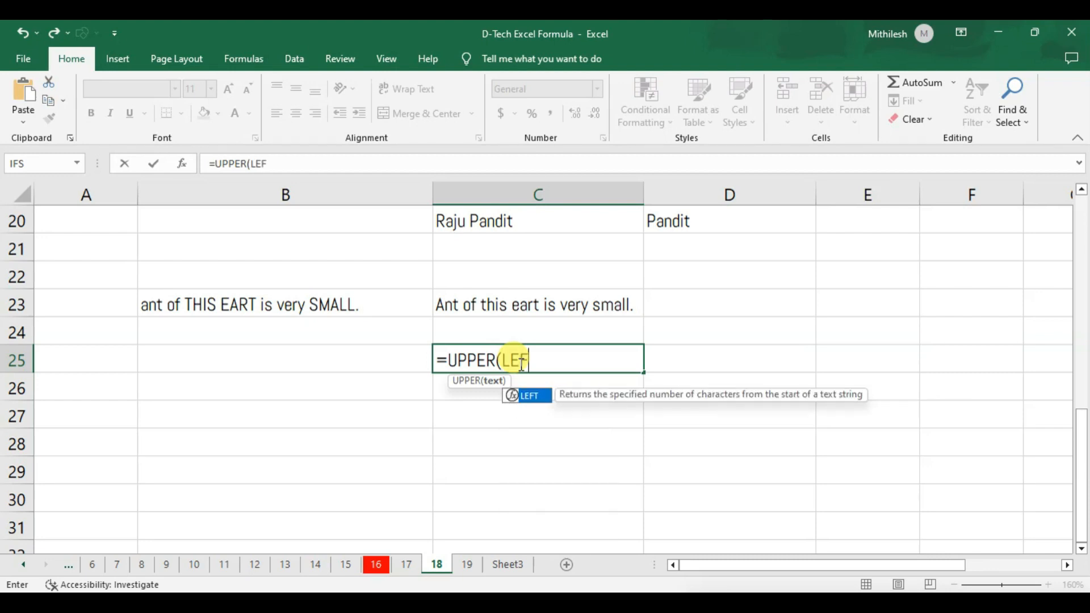
{"action": "key", "text": "Tab"}
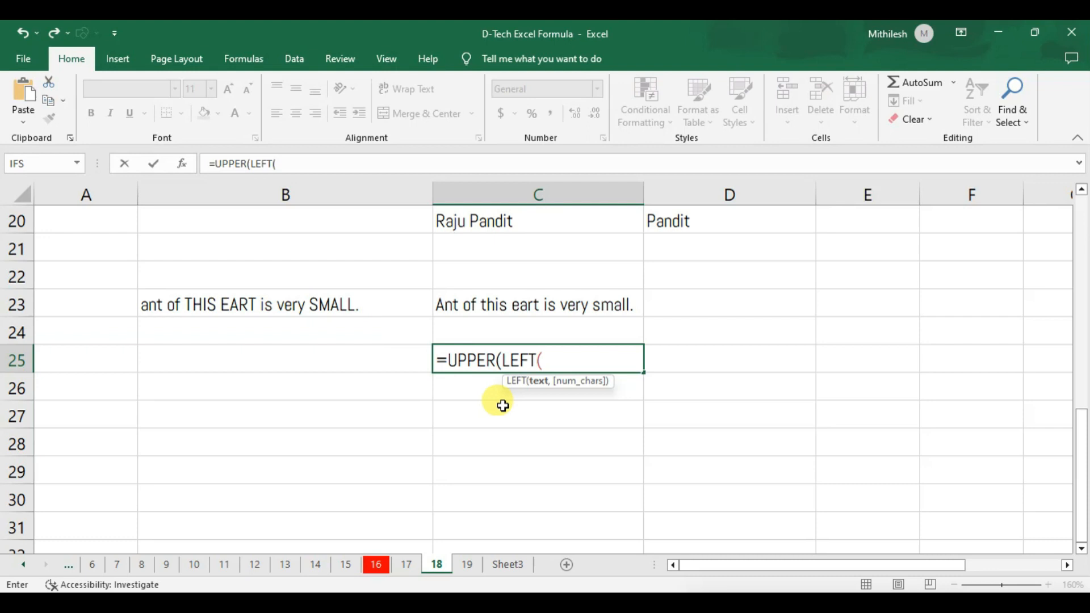
{"action": "left_click", "coordinate": [321, 307]}
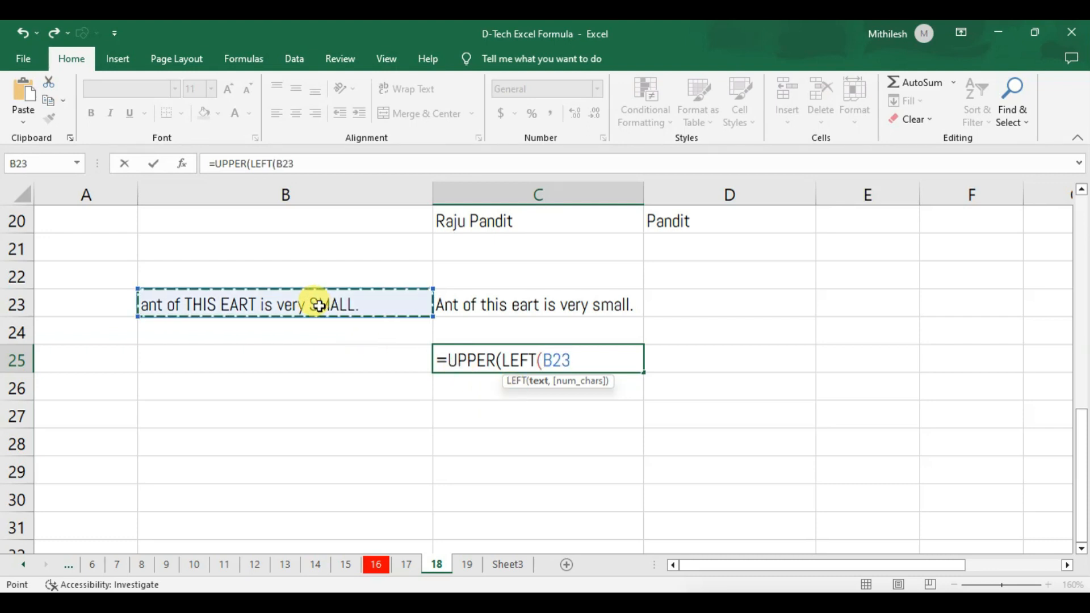
{"action": "type", "text": ",1)"}
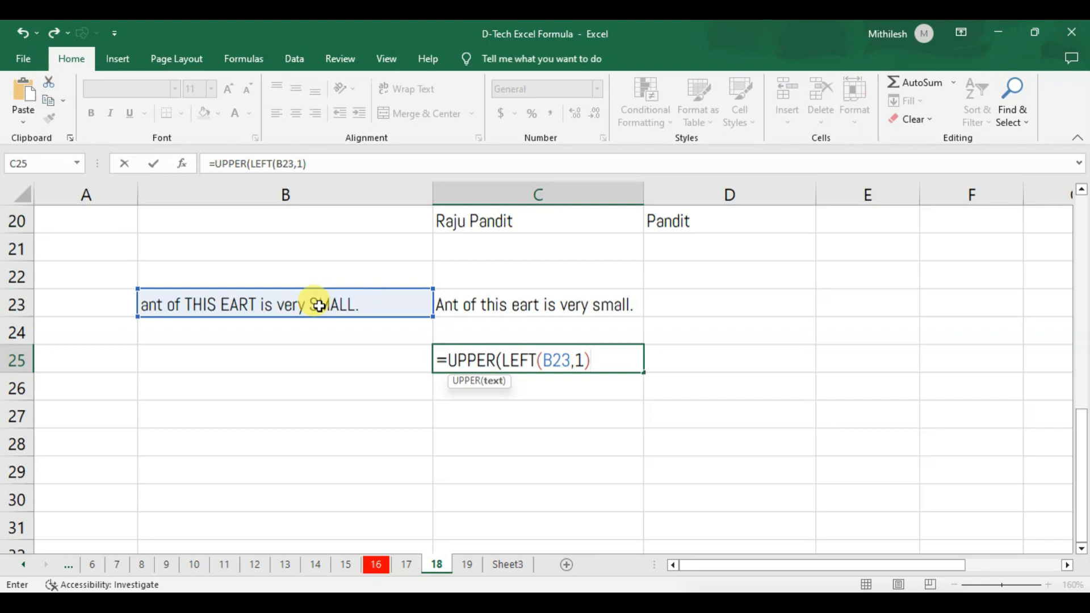
Step: Extend the formula in C25 with &LOWER(RIGHT(B23, to join the lowercase remainder of the sentence
{"action": "type", "text": "&"}
{"action": "type", "text": "LOW"}
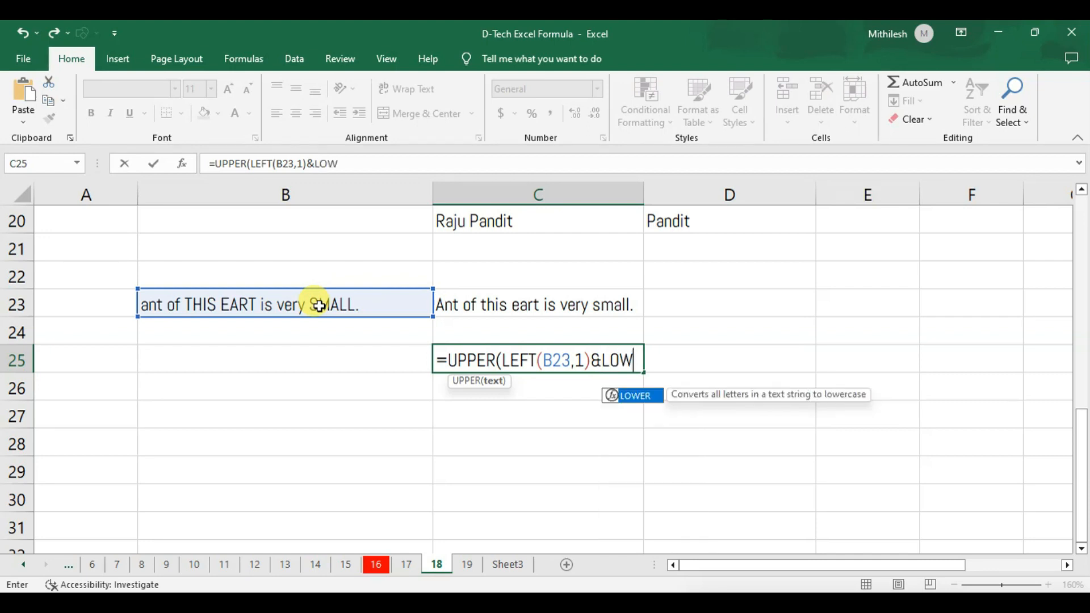
{"action": "type", "text": "ER("}
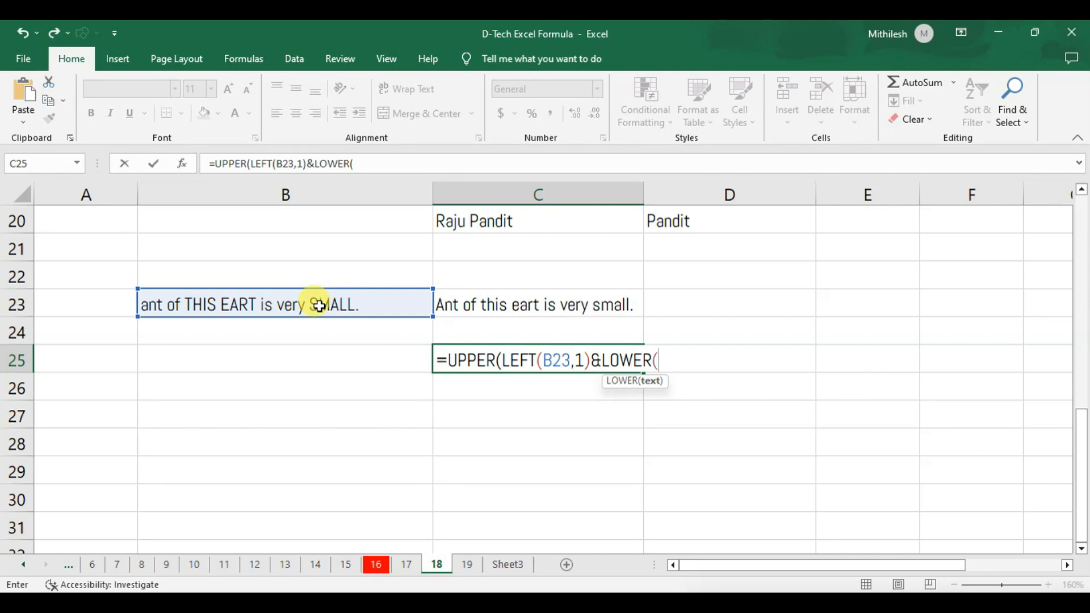
{"action": "type", "text": "R"}
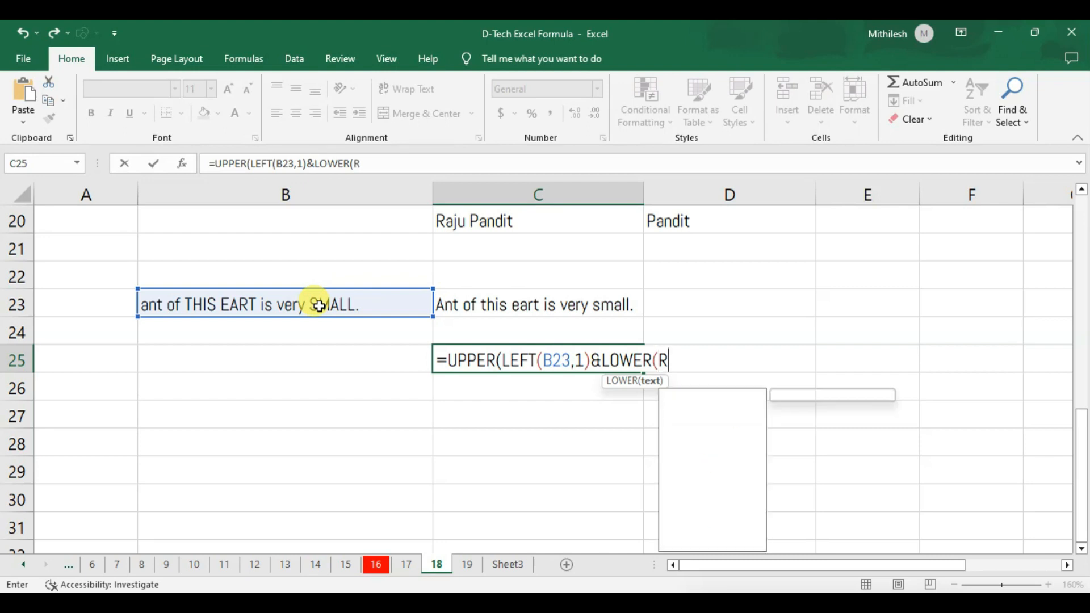
{"action": "type", "text": "HT("}
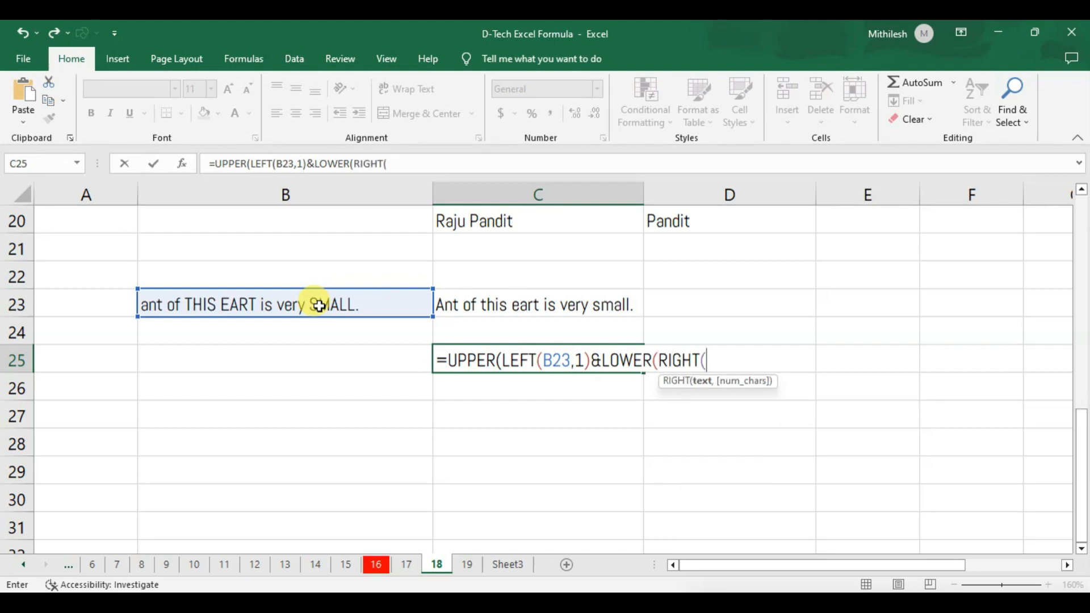
{"action": "left_click", "coordinate": [319, 305]}
{"action": "type", "text": ","}
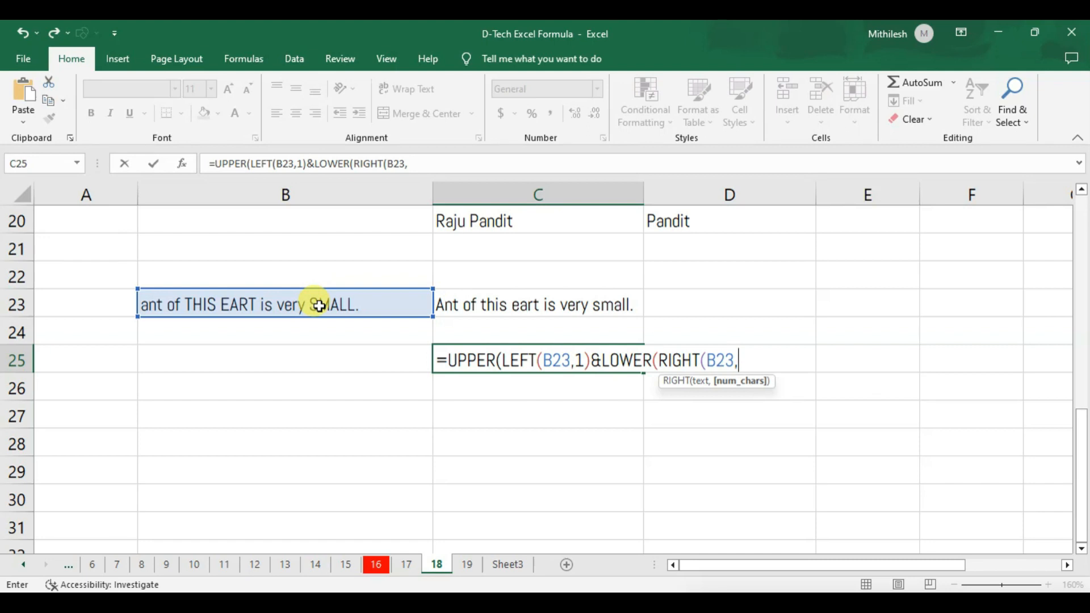
Step: Complete the formula in C25 with LEN(B23)-1)), enter it and accept Excel's proposed correction
{"action": "type", "text": "LEN("}
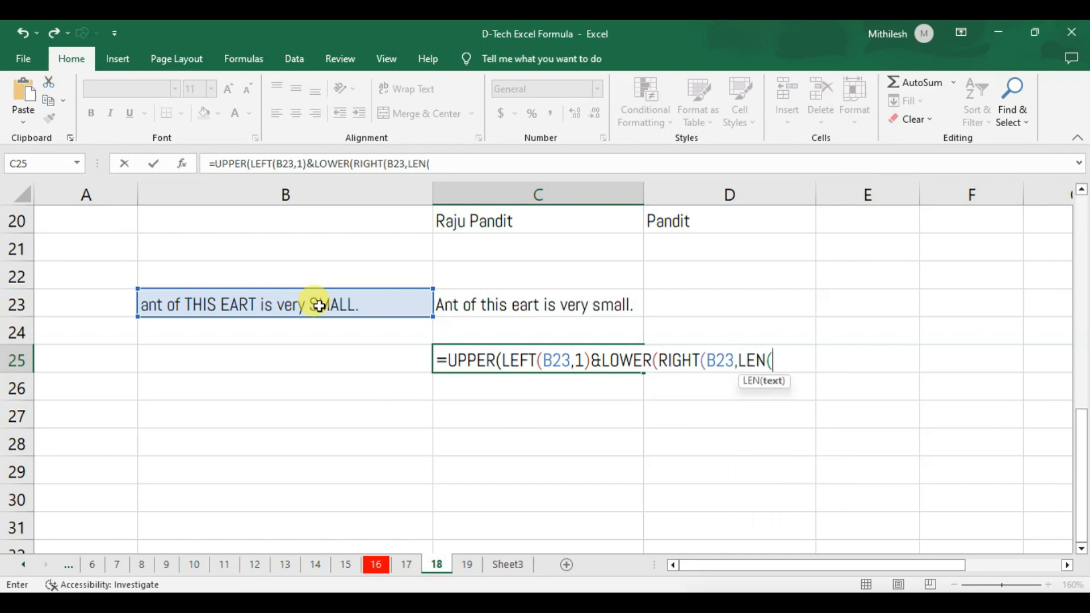
{"action": "left_click", "coordinate": [335, 305]}
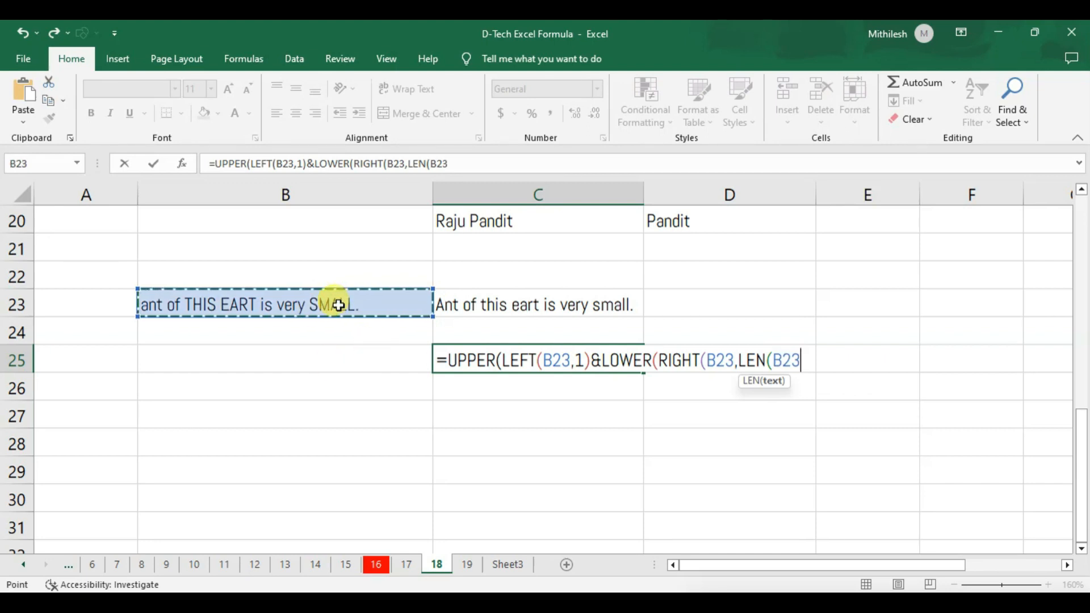
{"action": "type", "text": ")"}
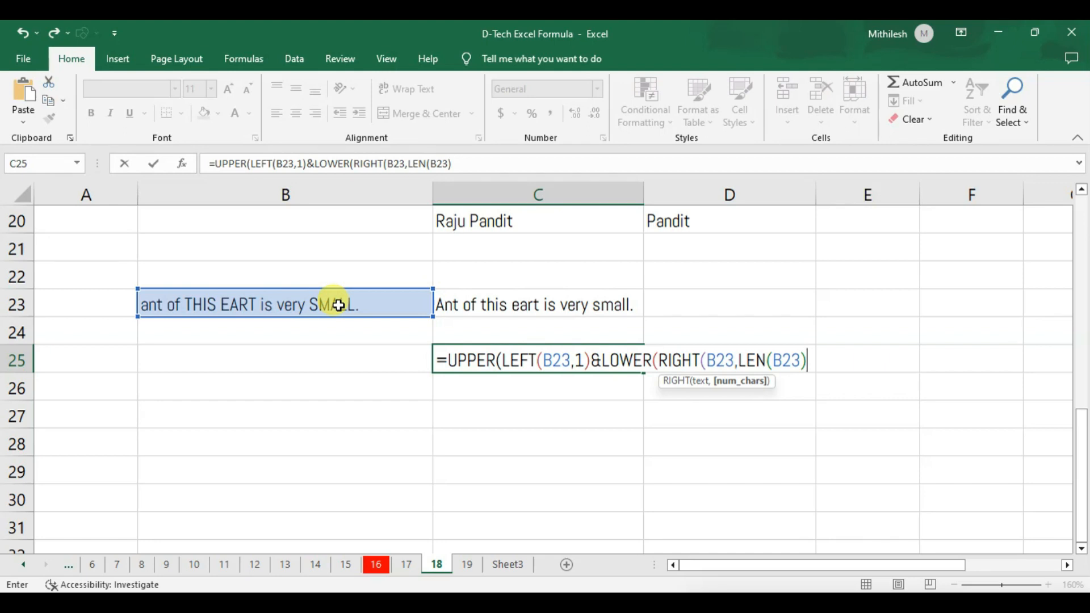
{"action": "type", "text": "-1"}
{"action": "type", "text": "))"}
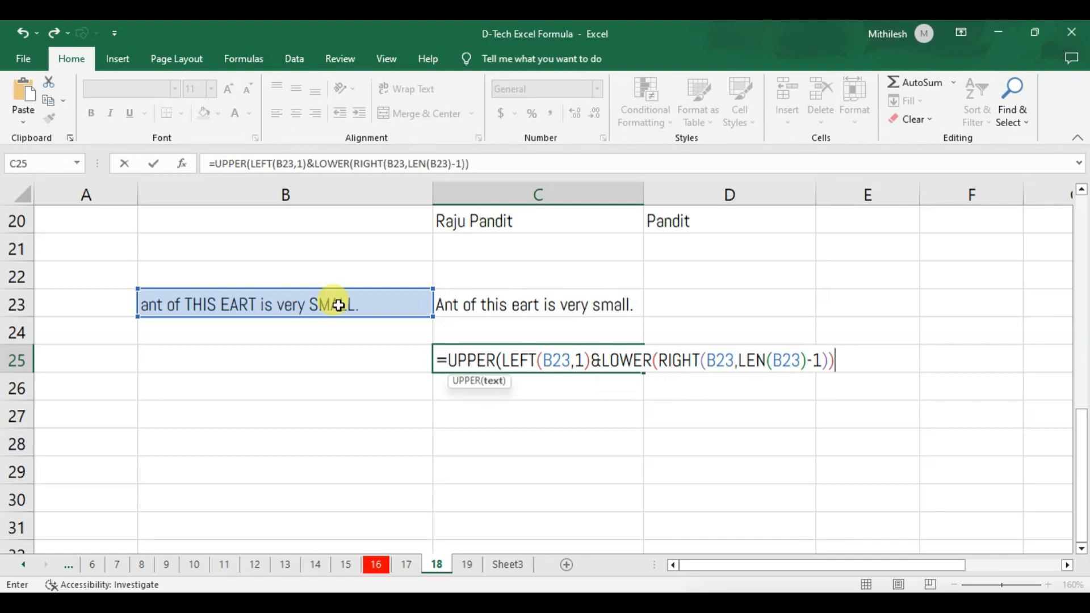
{"action": "key", "text": "Return"}
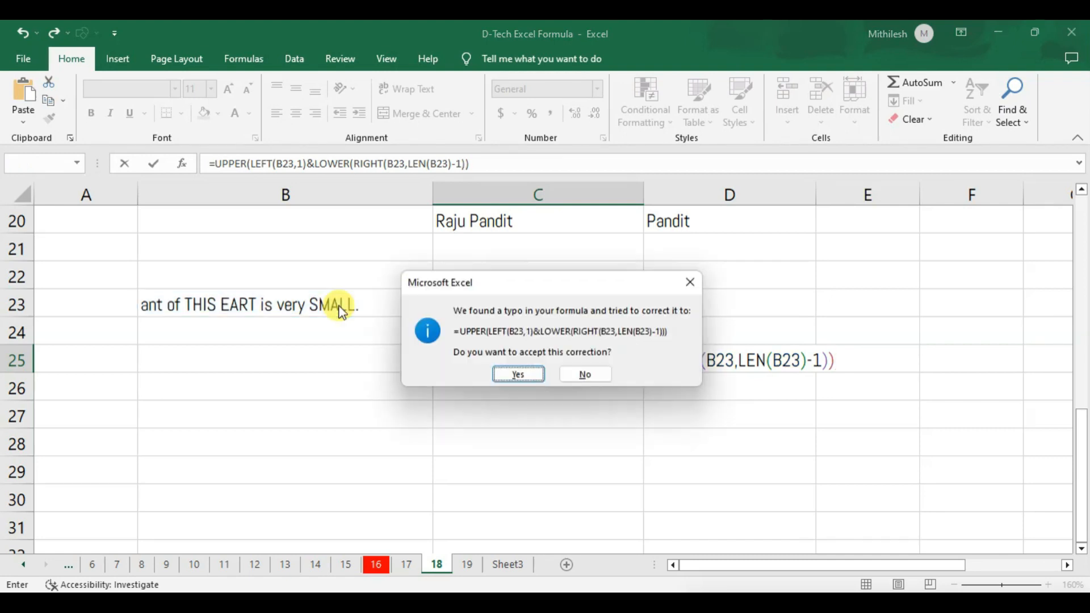
{"action": "key", "text": "Return"}
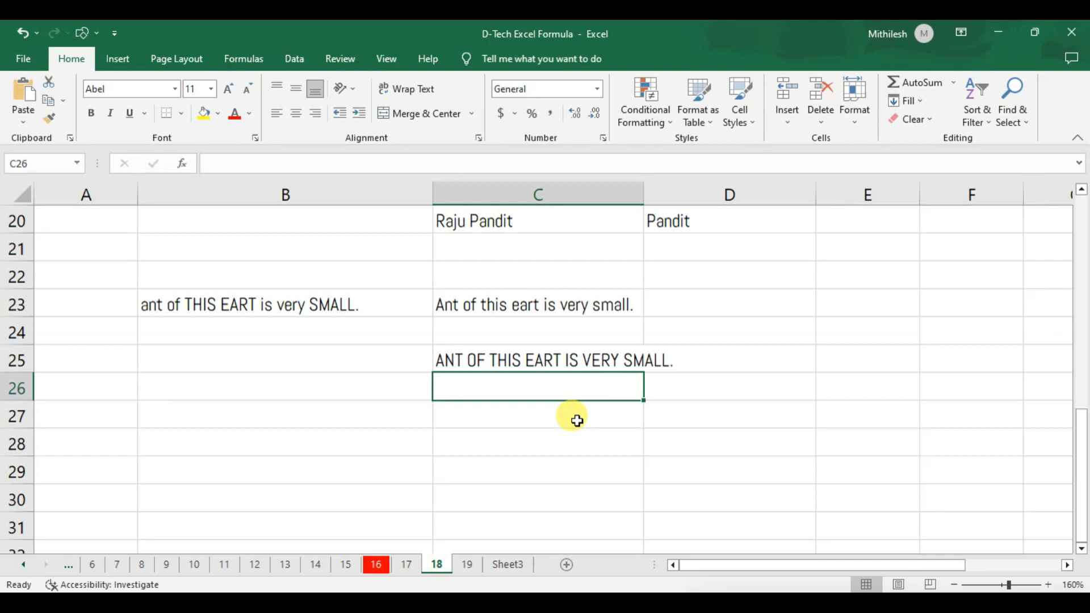
Step: Open the formula in cell C25 for editing
{"action": "left_click", "coordinate": [559, 360]}
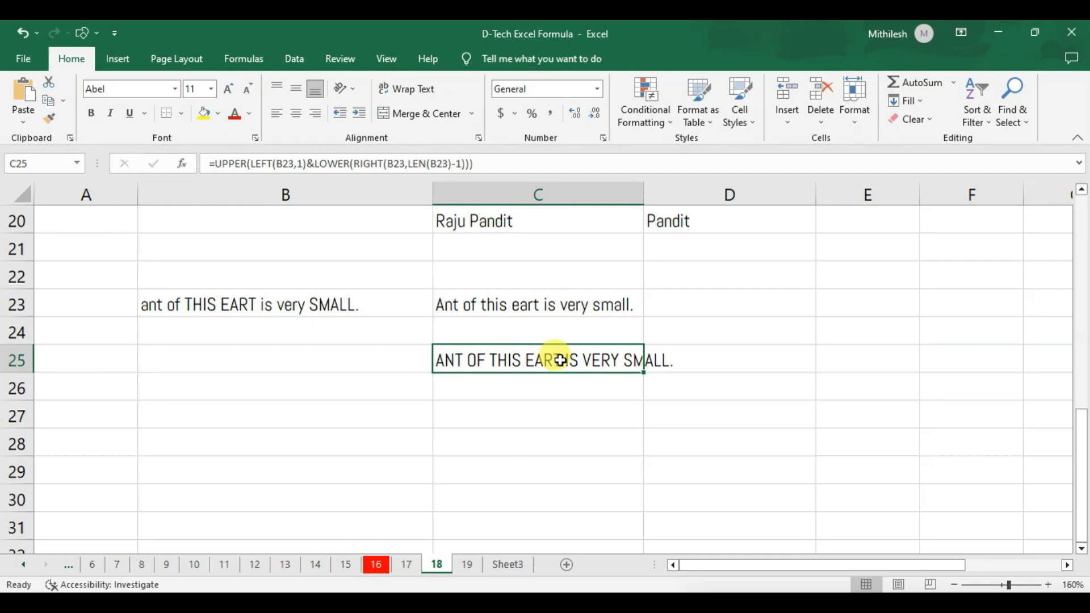
{"action": "double_click", "coordinate": [559, 361]}
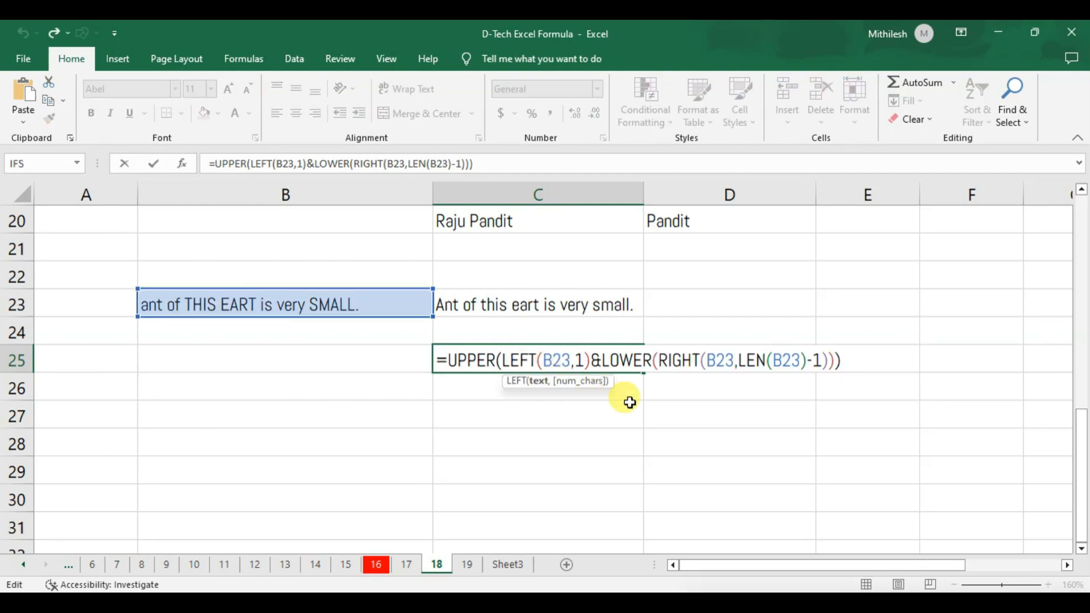